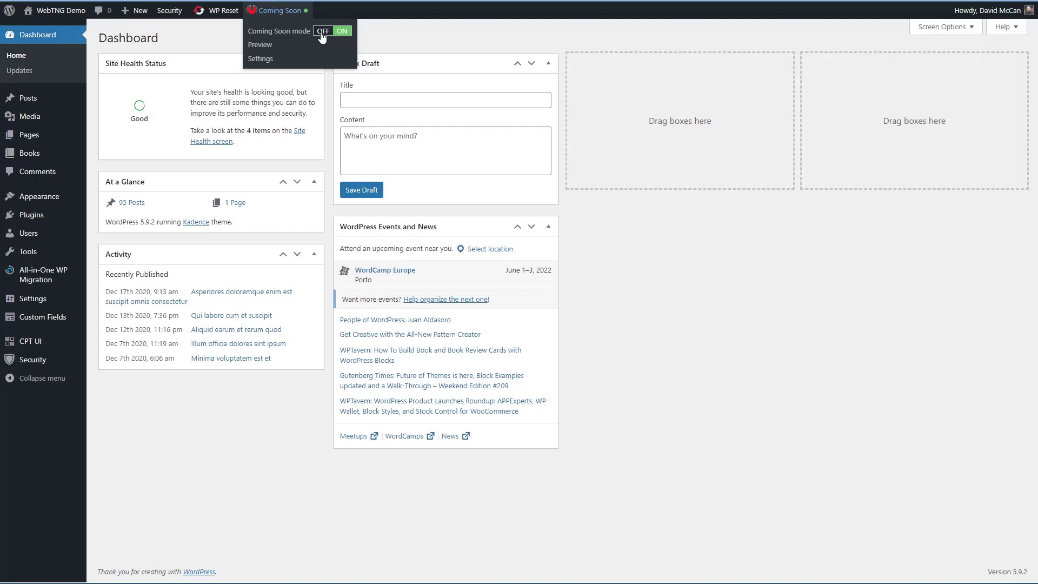
- Turn off Coming Soon mode for the site and show the list of installed plugins
left_click(323, 34)
left_click(33, 217)
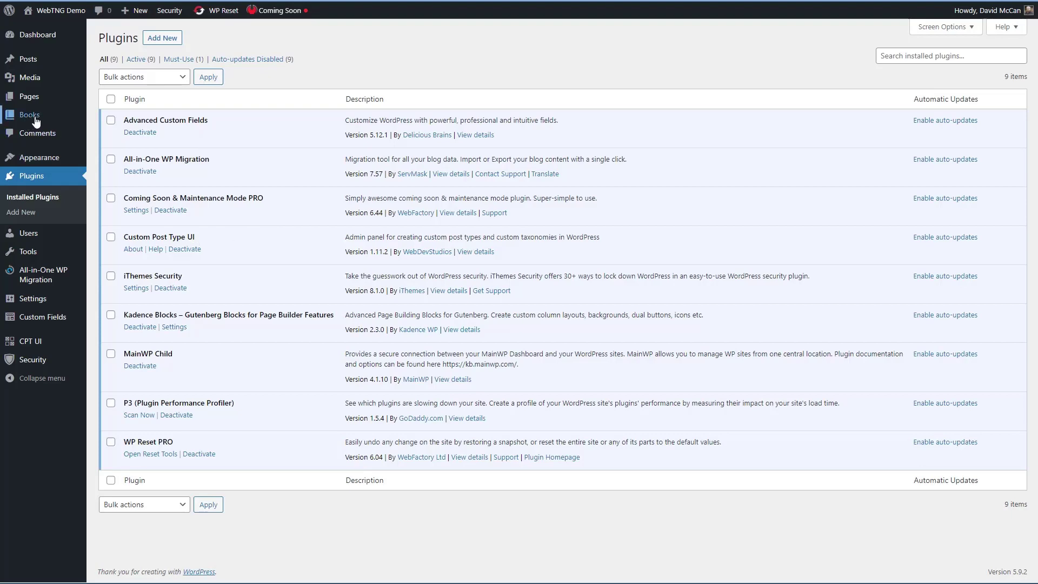
mouse_move(30, 115)
- Run an automatic P3 Plugin Profiler scan named scan_2022-04-02_ithemes-1 and show its results
mouse_move(37, 252)
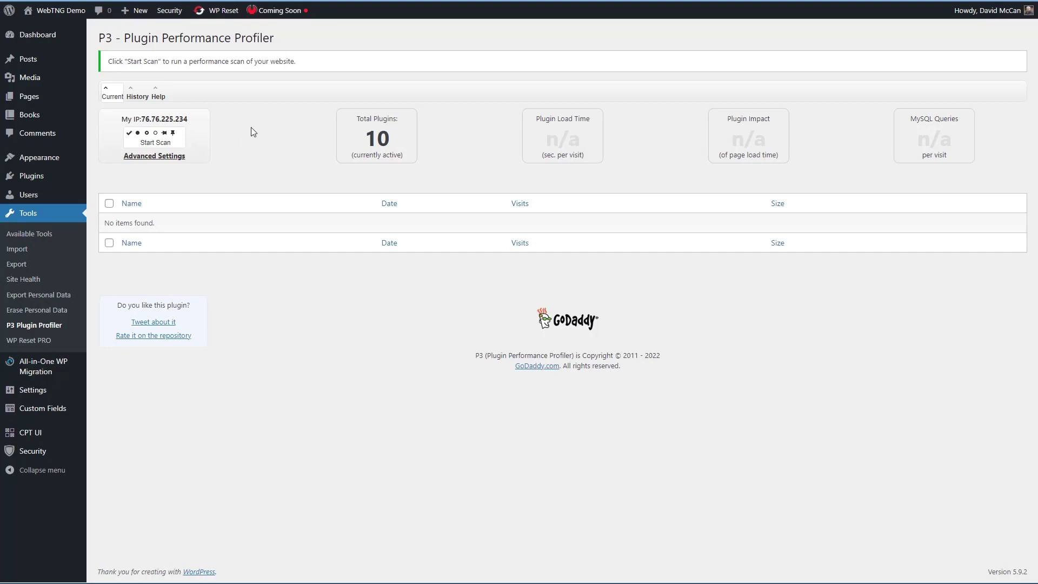
left_click(155, 142)
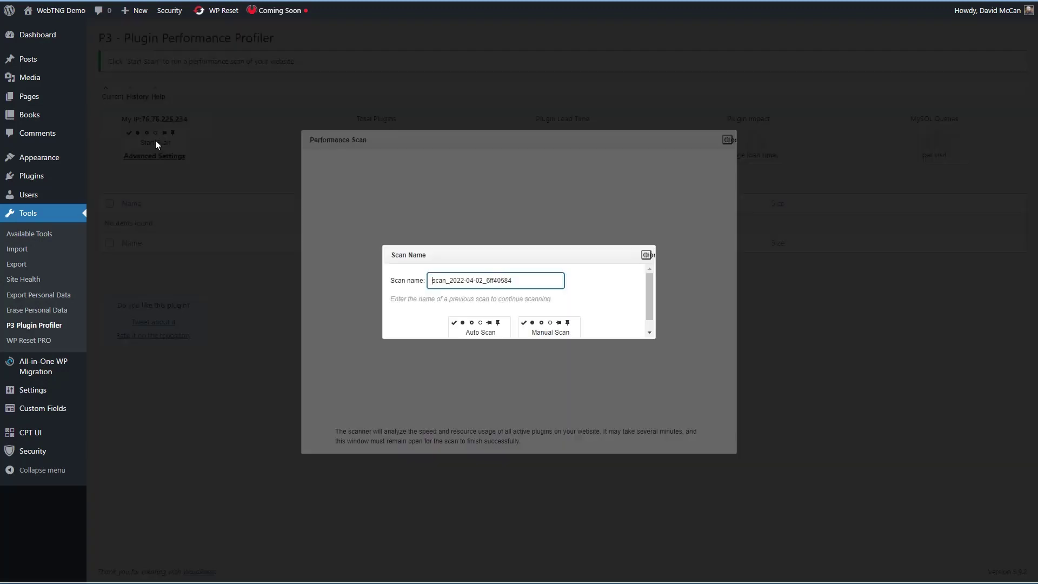
left_click_drag(486, 280, 520, 277)
key("BackSpace")
type("ithemes-")
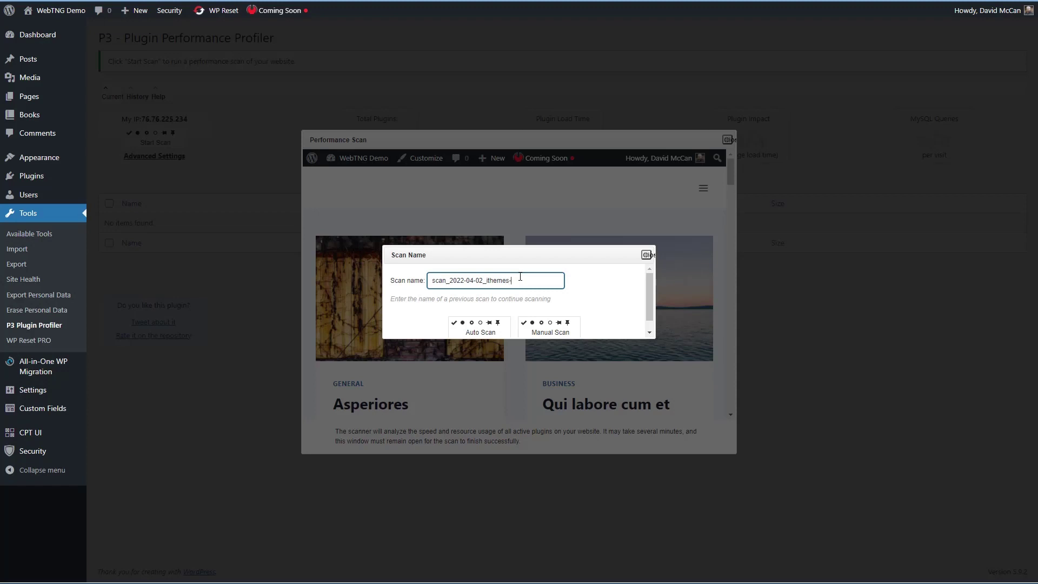
type("1")
left_click(464, 332)
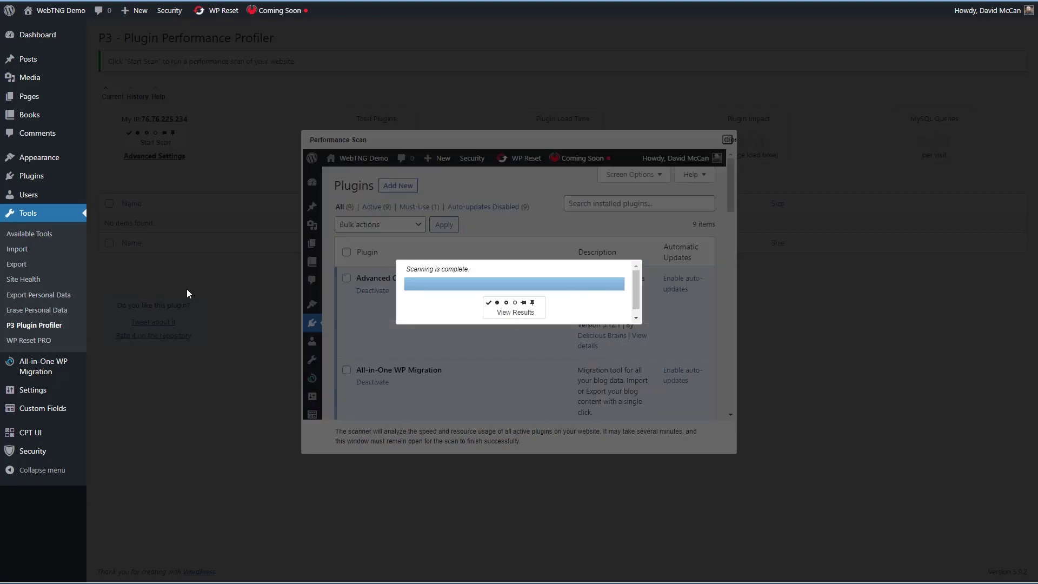
left_click(528, 312)
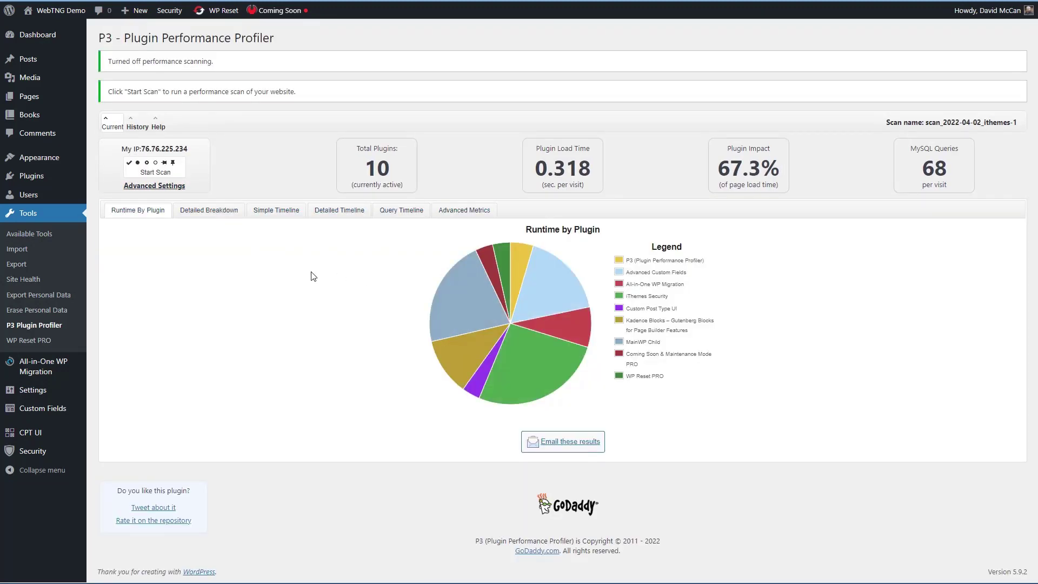
- Copy the average memory usage from the first iThemes scan's advanced metrics
mouse_move(536, 378)
left_click(454, 214)
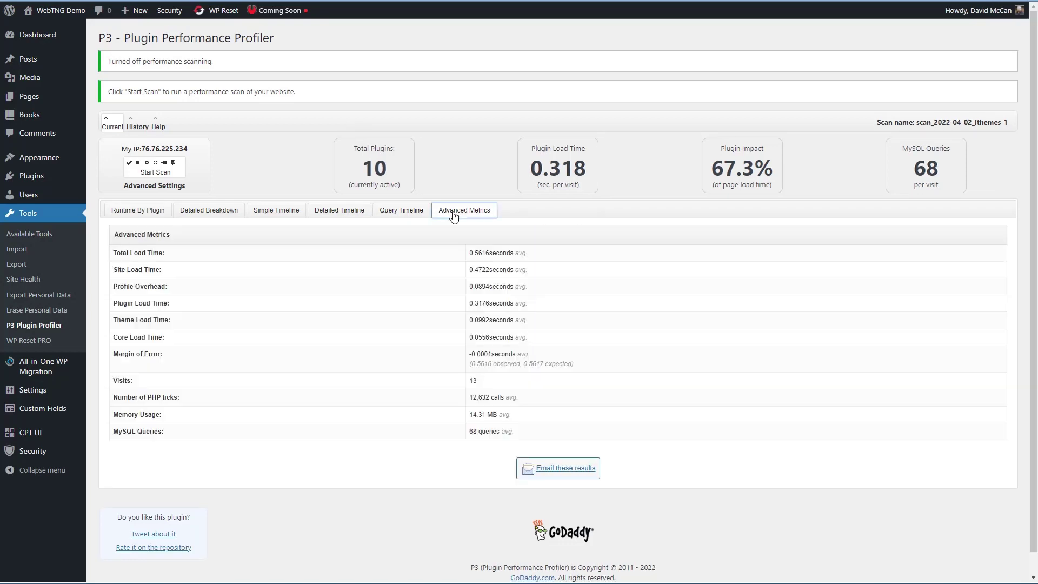
mouse_move(426, 415)
left_click_drag(497, 415, 469, 415)
key("ctrl+c")
- Switch to UltraEdit and write the heading "ithemes free" with the copied 14.31 MB on the line below
key("alt+Tab")
type("itheme")
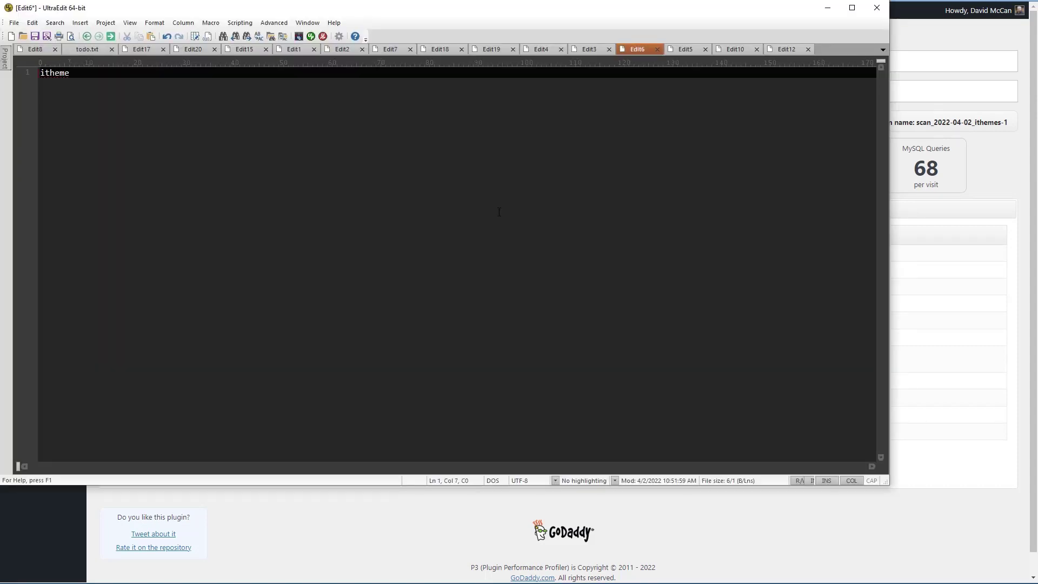
type("s free")
key("Return")
key("ctrl+v")
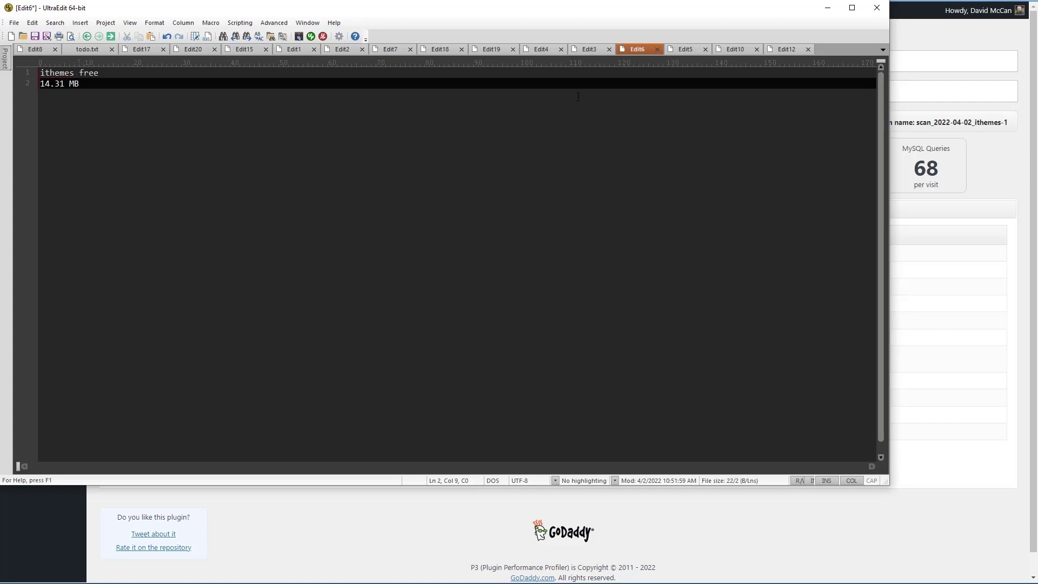
left_click(828, 9)
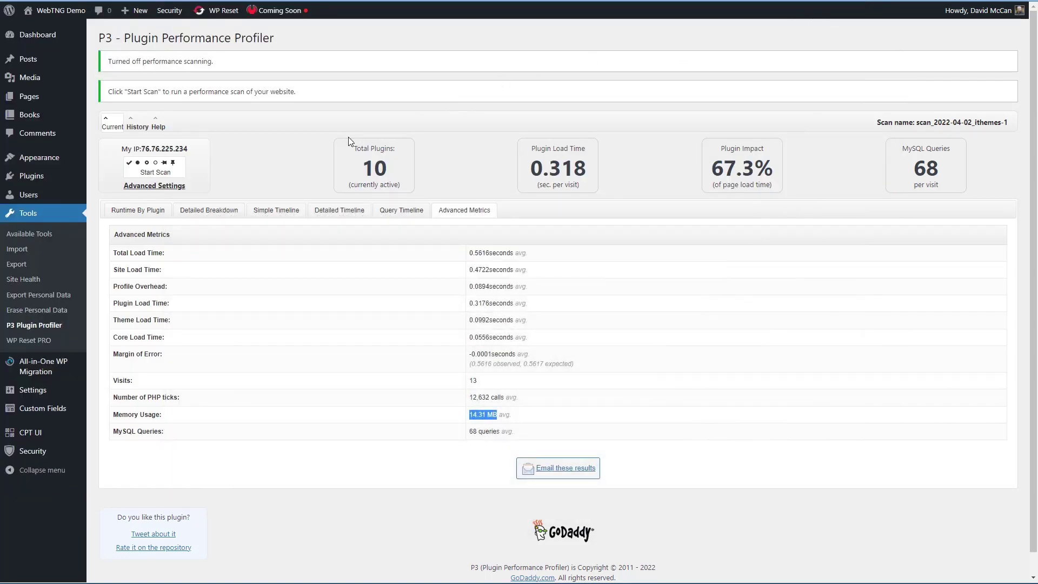
- Run a second scan with iThemes Security active and add its memory usage, 14.46 MB, to the notes
left_click(151, 175)
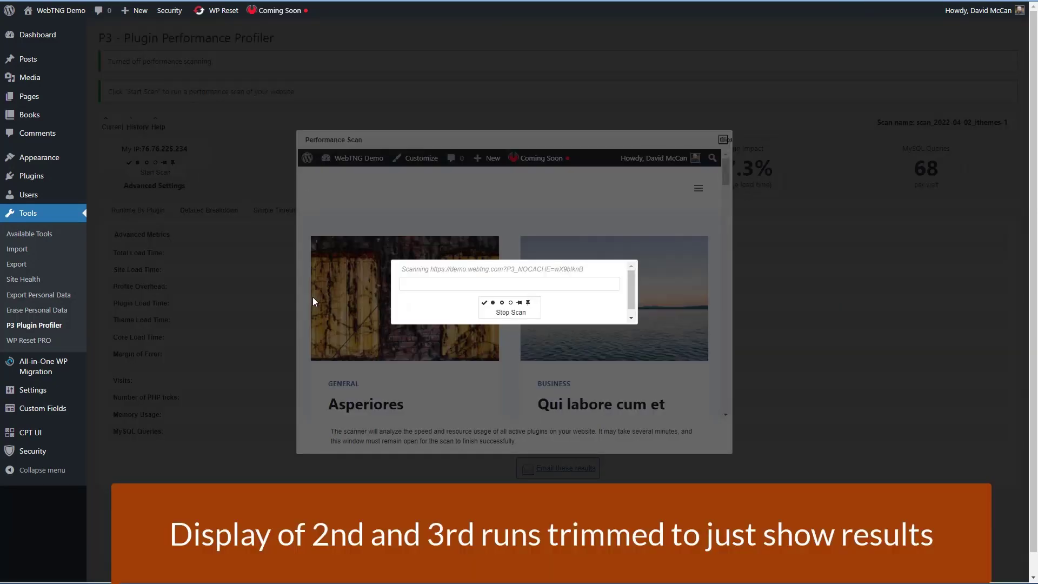
left_click(510, 310)
left_click_drag(469, 415, 501, 415)
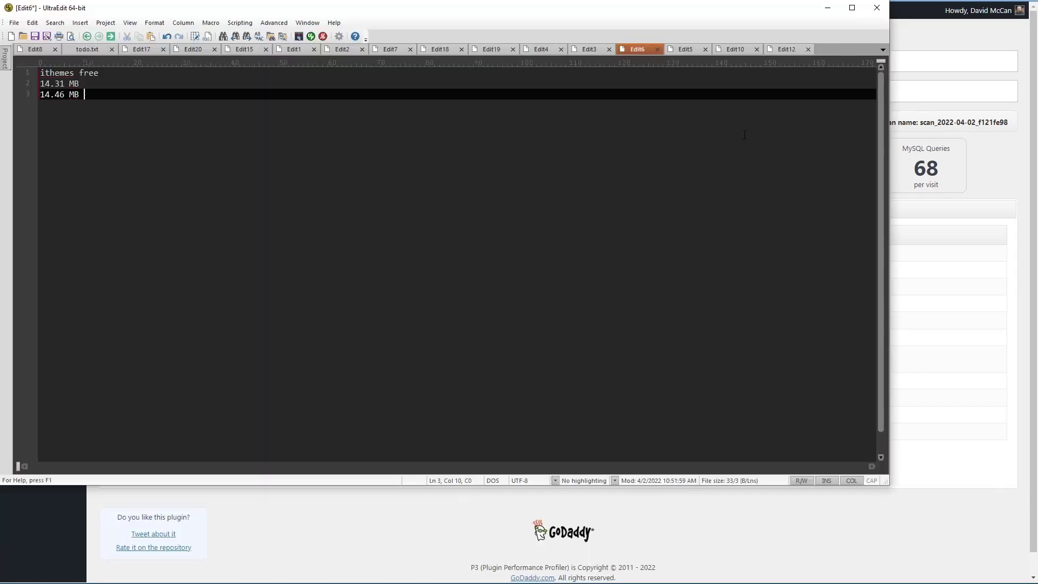
left_click(827, 7)
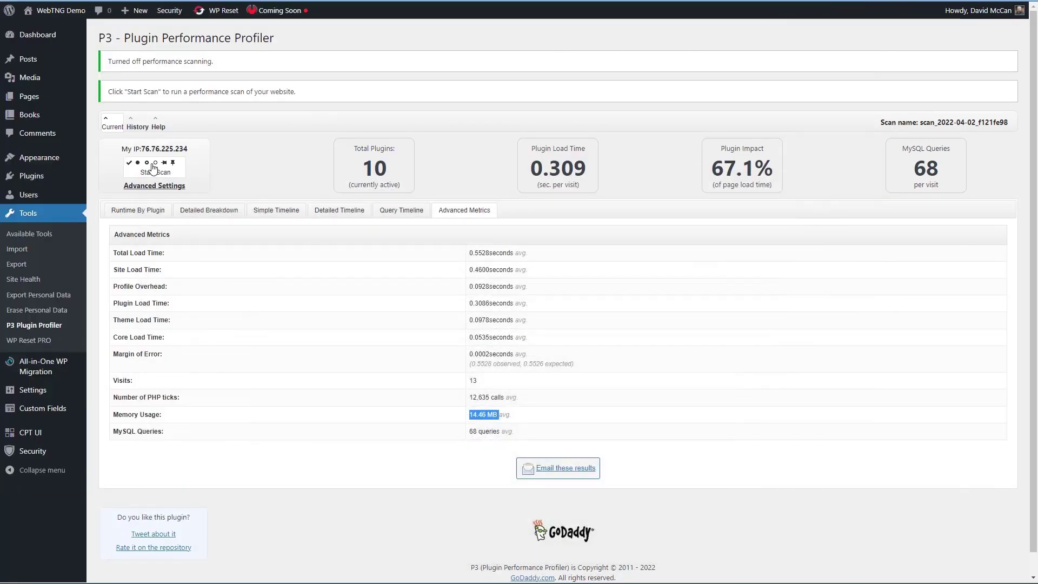
- Run a third scan named scan_2022-04-02_ithemes-3 and copy its average memory usage from the advanced metrics
left_click(154, 167)
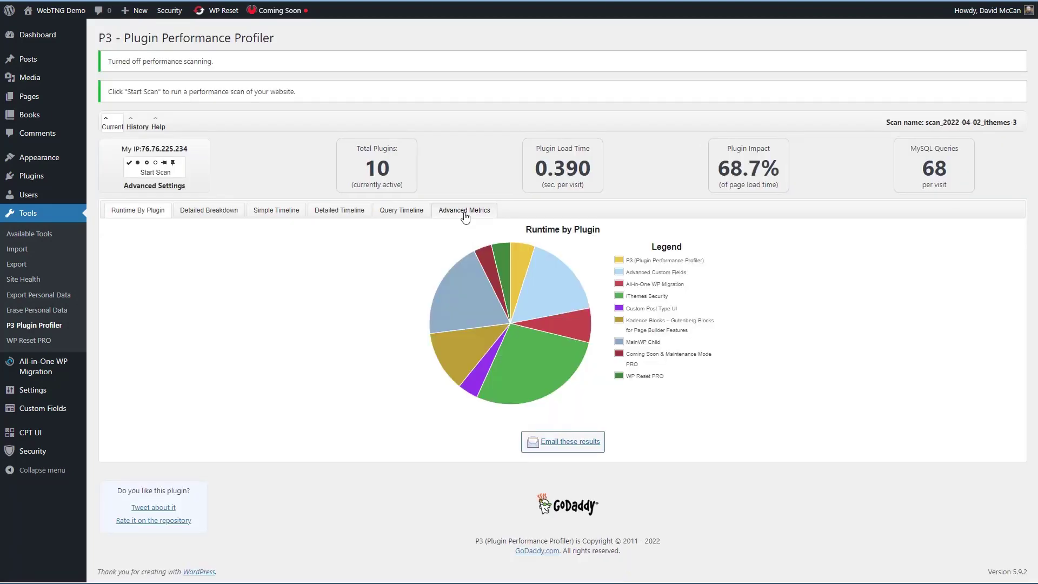
left_click(464, 212)
left_click_drag(469, 416, 497, 415)
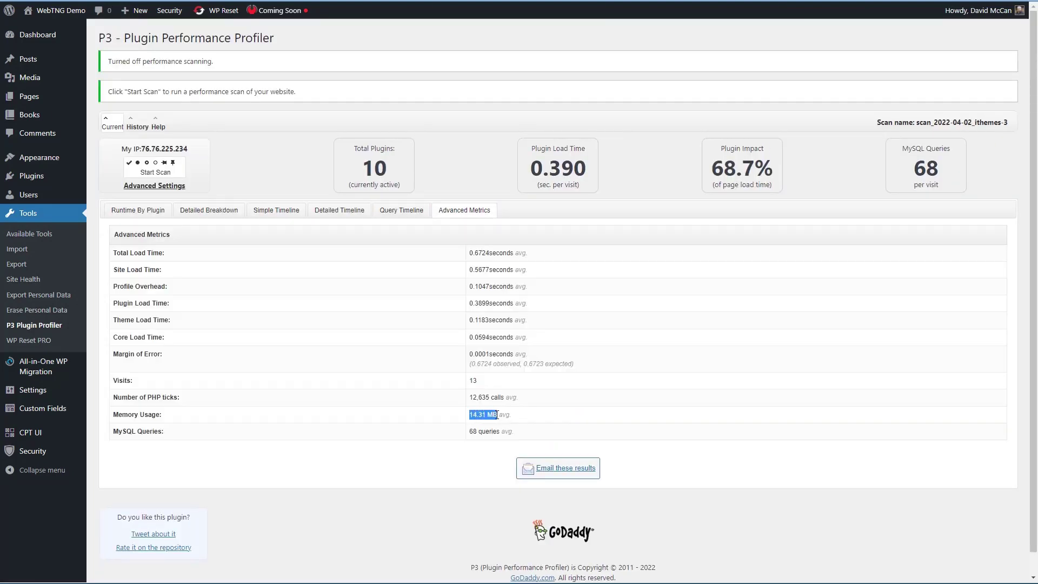
key("ctrl+c")
- Add 14.31 MB as the third "ithemes free" reading in UltraEdit, followed by blank lines
key("alt+Tab")
key("Return")
key("ctrl+v")
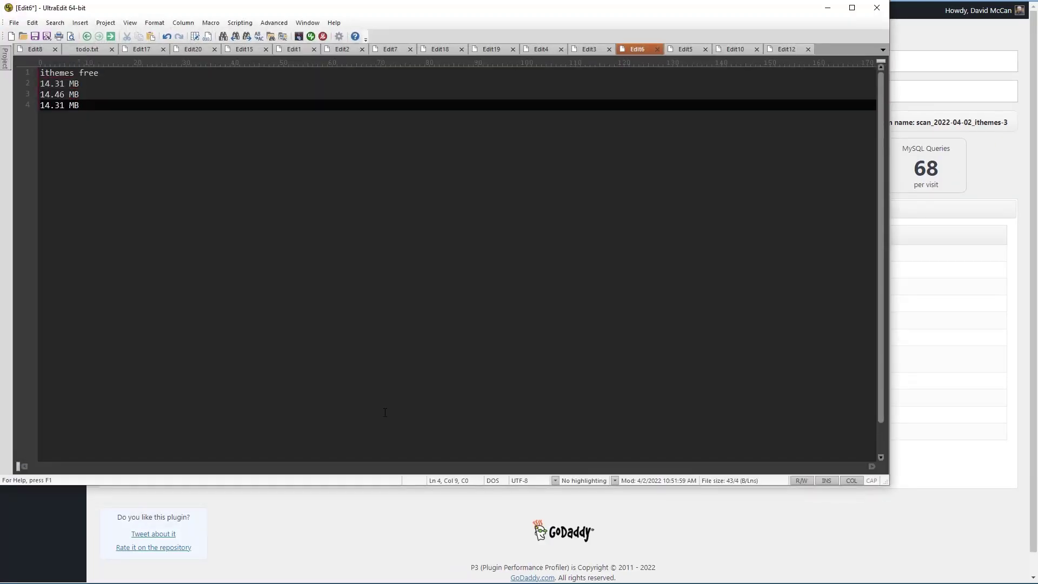
key("Return")
key("Return")
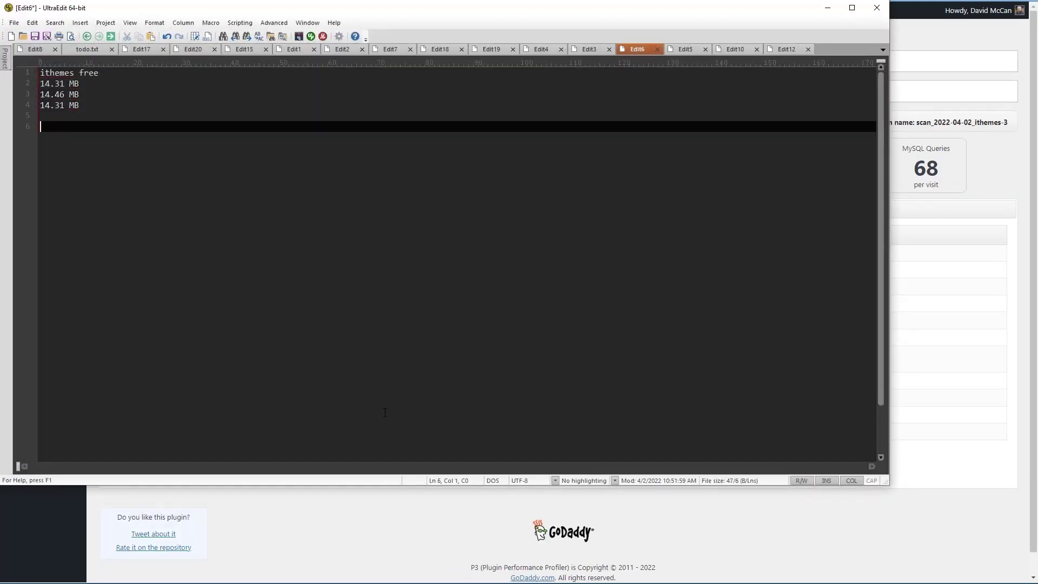
left_click(828, 9)
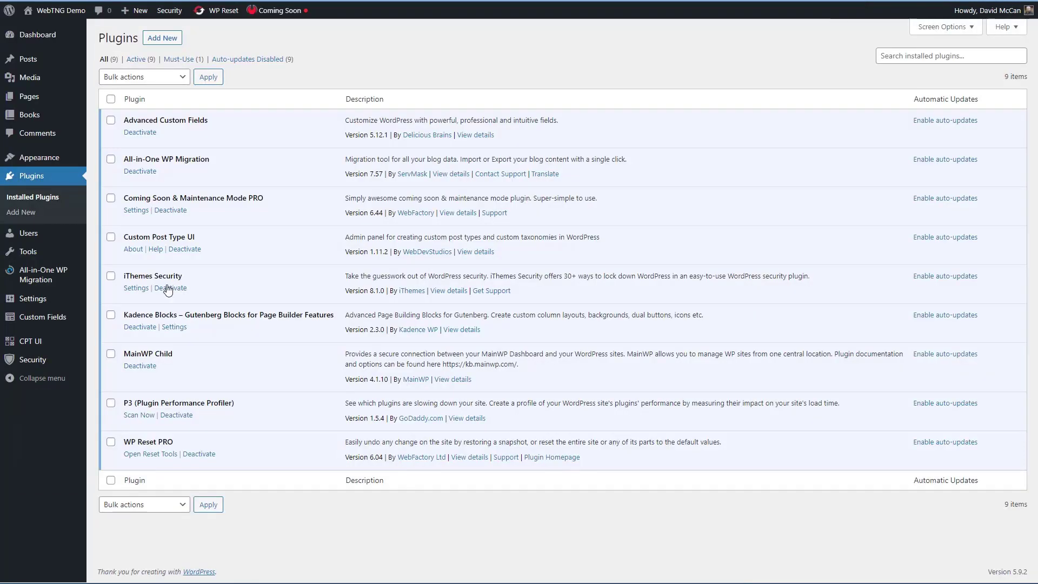
- Deactivate the iThemes Security plugin and delete it from the site
left_click(171, 288)
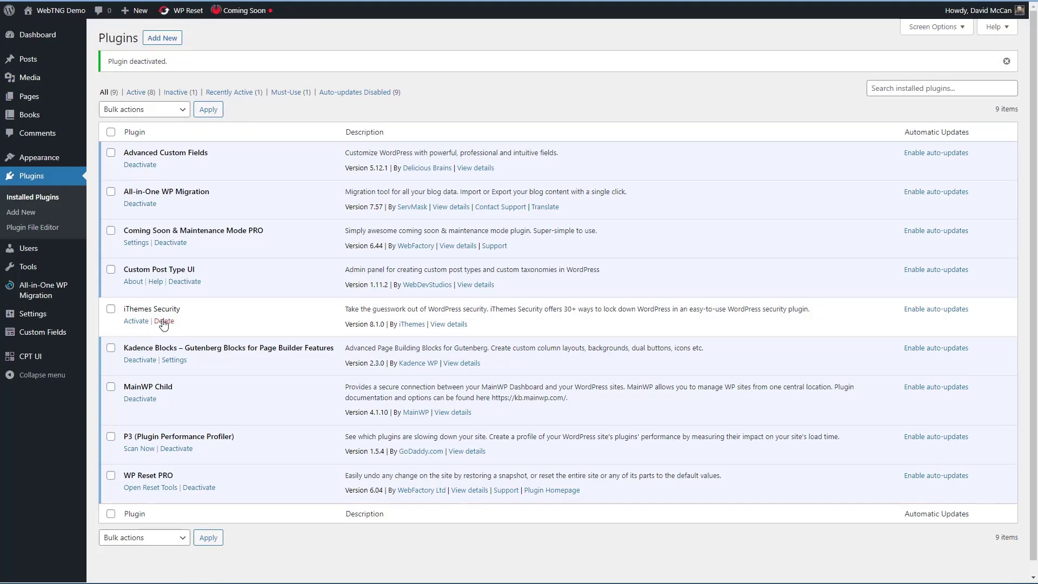
left_click(164, 321)
left_click(438, 72)
- Run an automatic P3 Plugin Profiler scan named scan_2022-04-02_none_1 and show its results
mouse_move(29, 267)
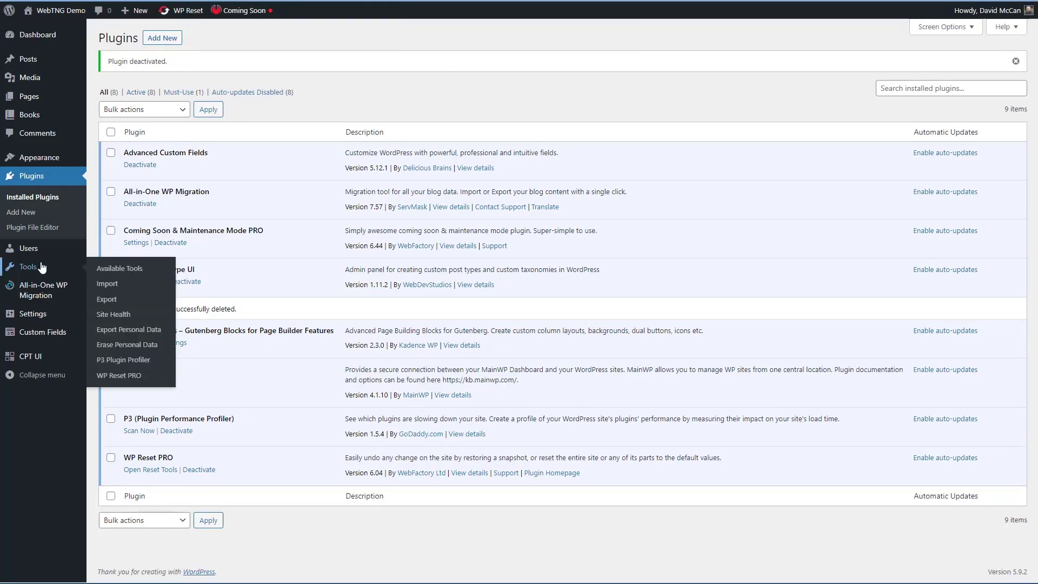
left_click(108, 361)
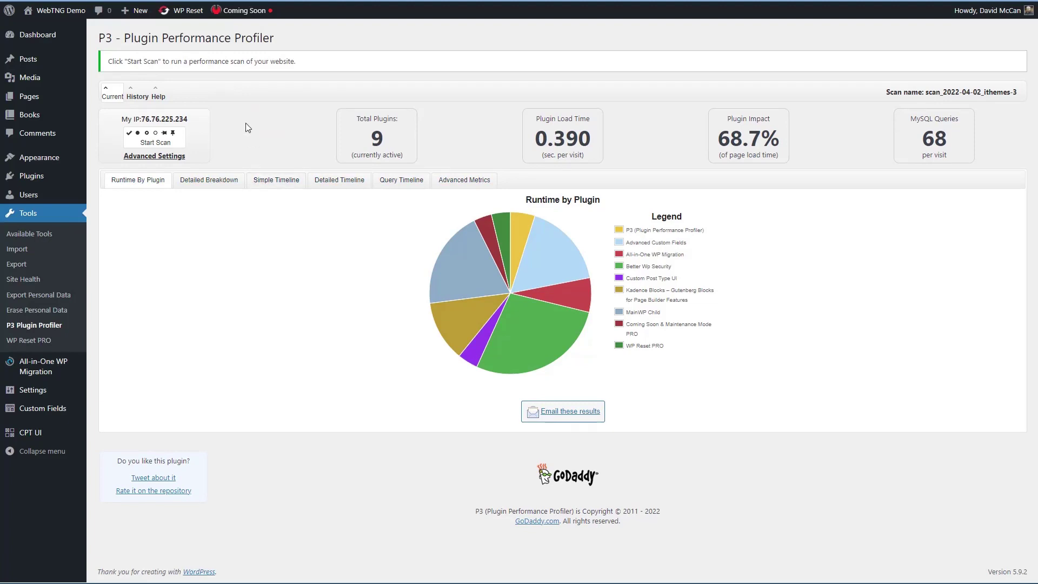
left_click(156, 141)
left_click_drag(488, 282, 529, 280)
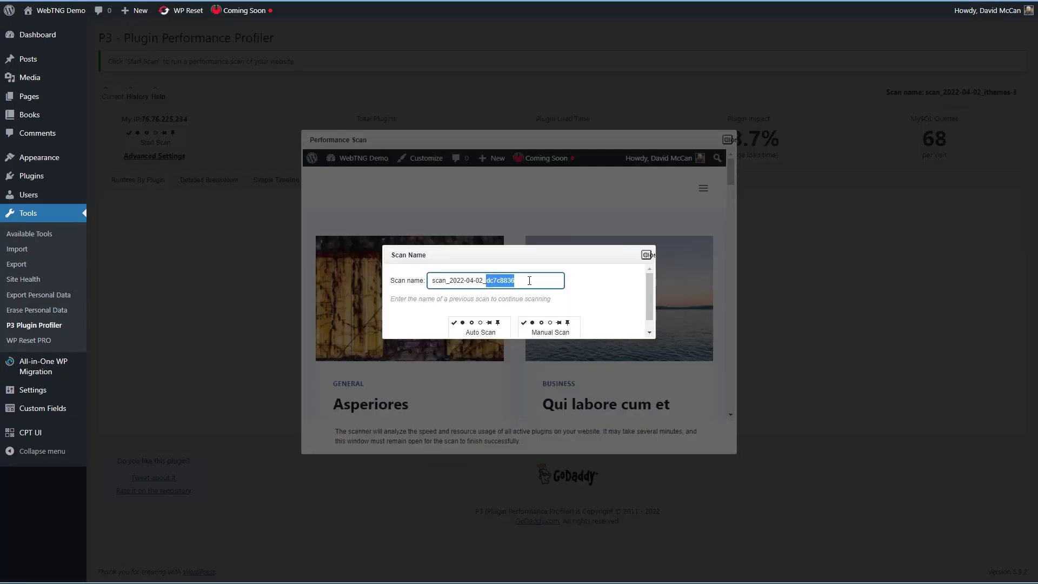
type("none")
left_click(480, 327)
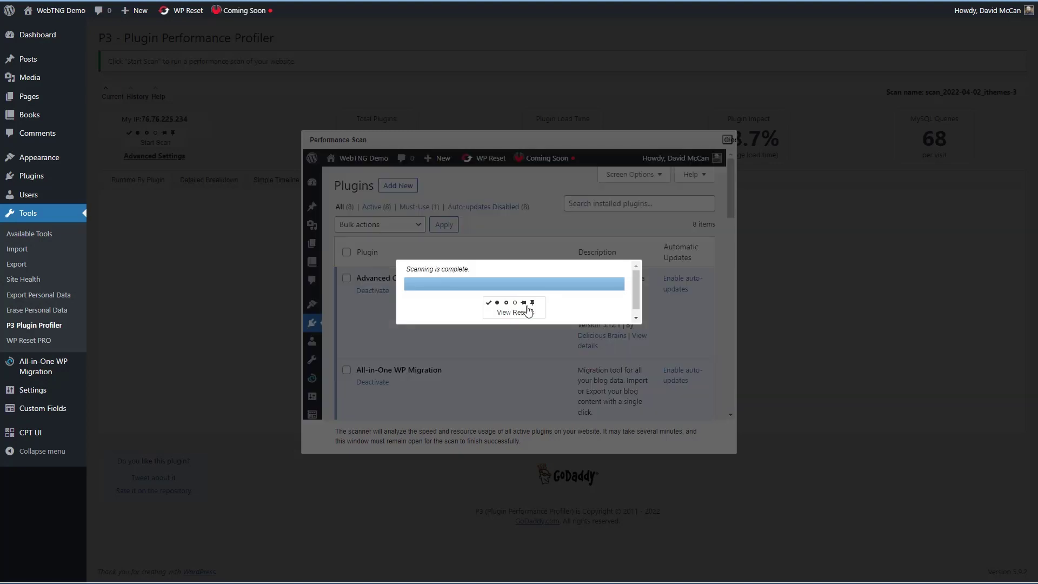
left_click(524, 313)
- Record the scan's average memory usage, 5.38 MB, under a new "none" heading above the "ithemes free" readings in UltraEdit
left_click(460, 214)
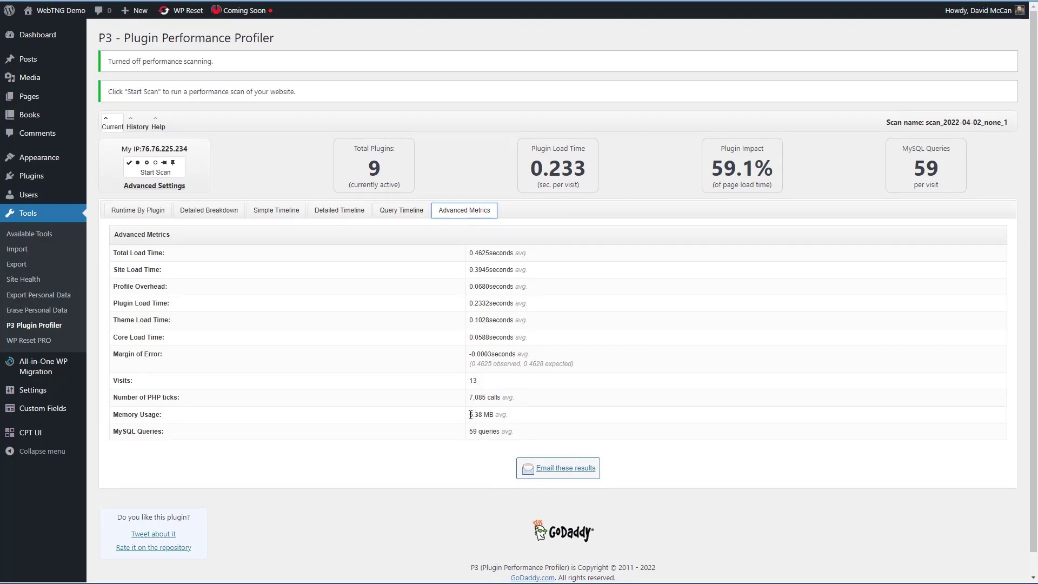
left_click_drag(470, 414, 514, 413)
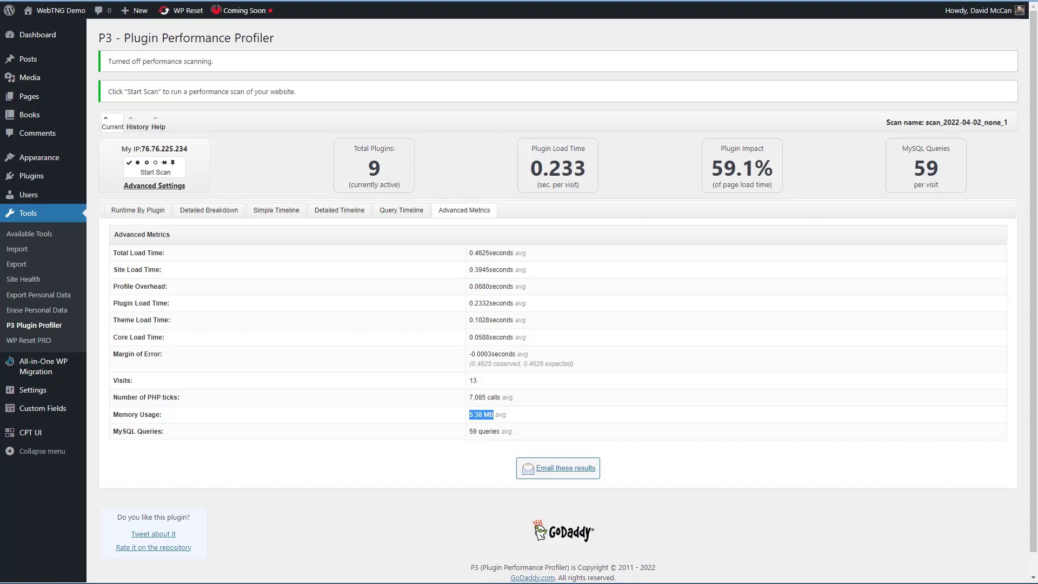
key("alt+Tab")
key("ctrl+Home")
key("Return")
key("Return")
key("Up")
key("Up")
type("none")
key("Down")
key("ctrl+v")
key("Return")
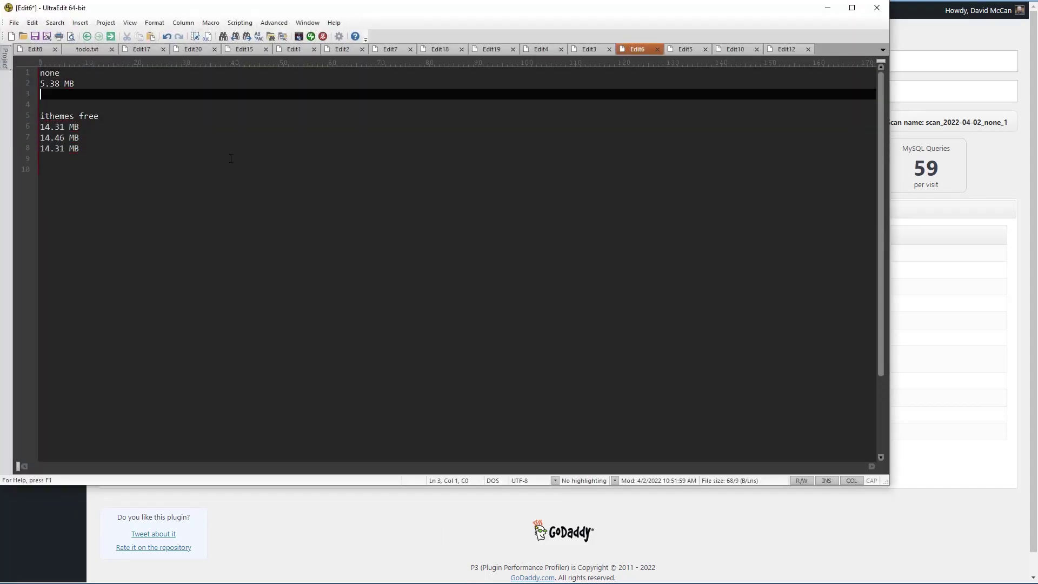
left_click(828, 7)
- Run a second scan named scan_2022-04-02_none_2 and add its memory usage, 9.23 MB, under the "none" heading
left_click(156, 169)
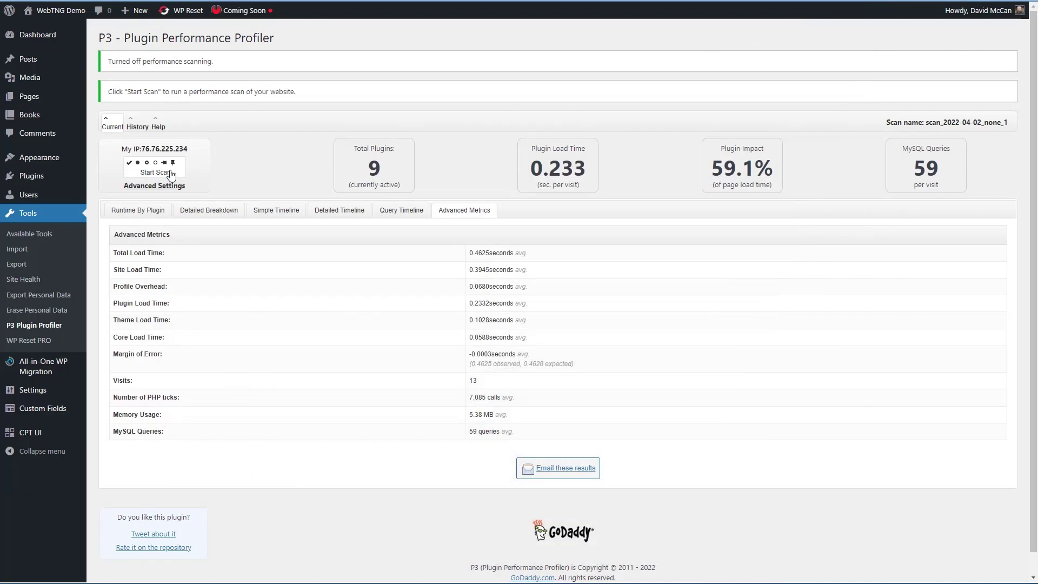
left_click(473, 329)
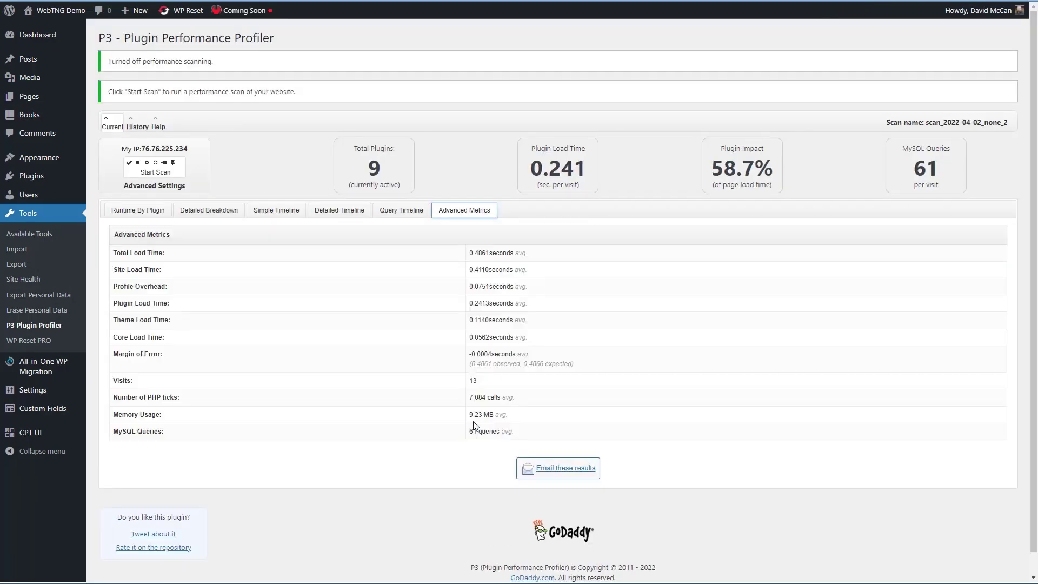
left_click_drag(469, 414, 494, 415)
key("ctrl+c")
key("alt+Tab")
key("ctrl+v")
key("Return")
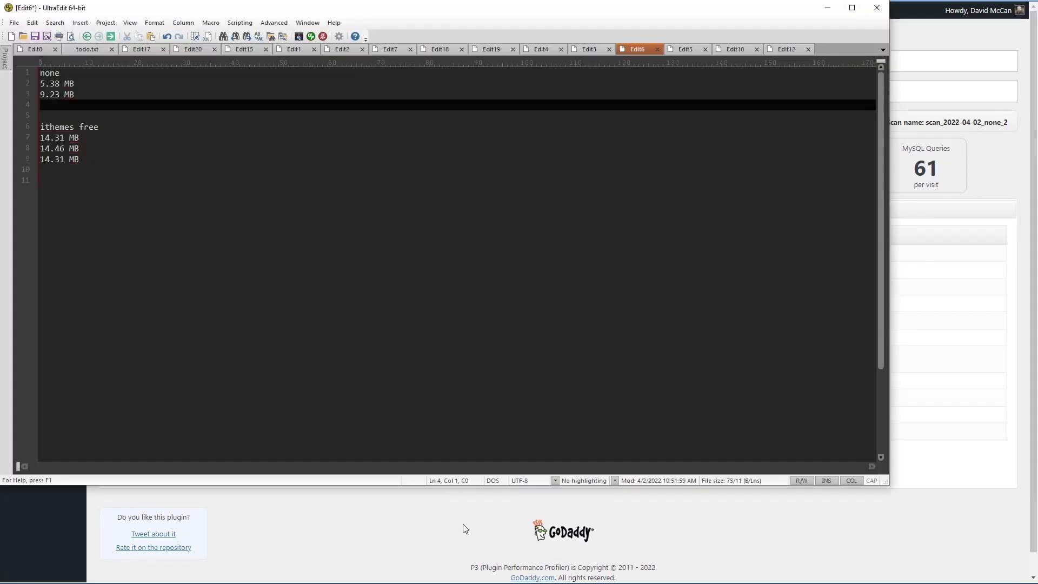
left_click(828, 7)
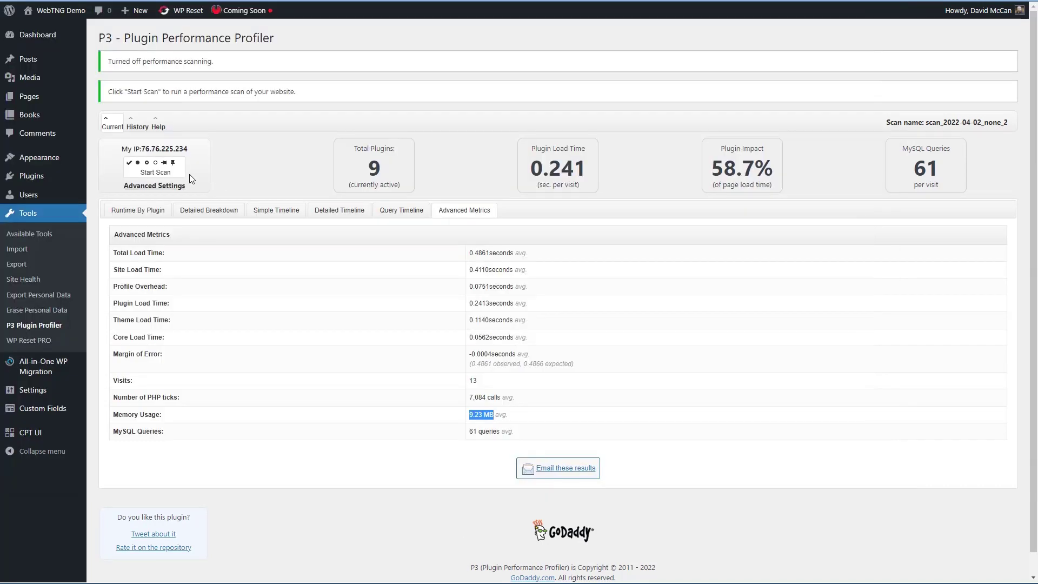
- Run a third scan named scan_2022-04-02_none_3 and add its memory usage, 9.23 MB, to the "none" readings
left_click(156, 173)
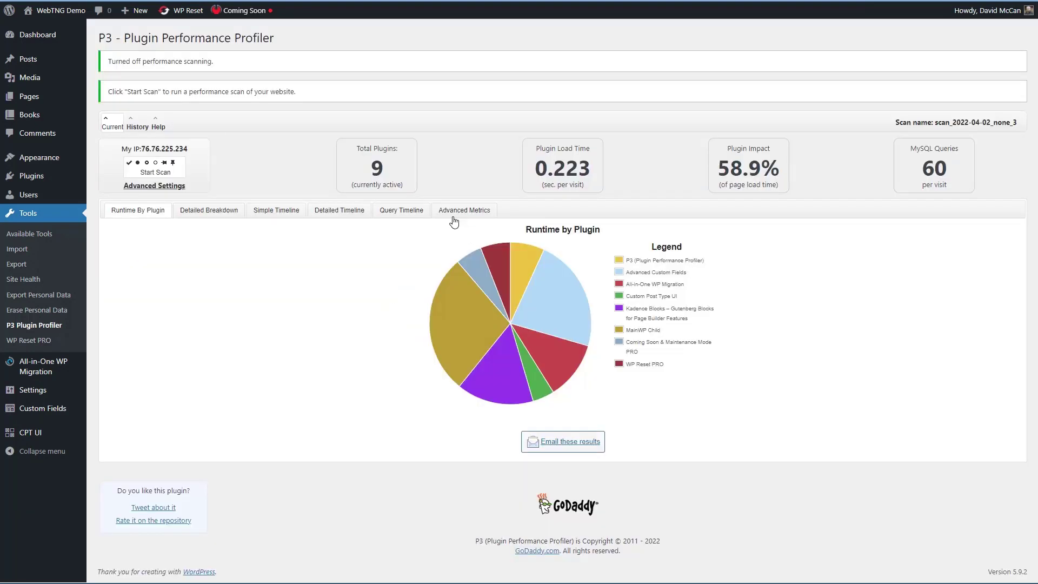
left_click(452, 215)
left_click_drag(468, 414, 495, 415)
key("ctrl+c")
key("alt+Tab")
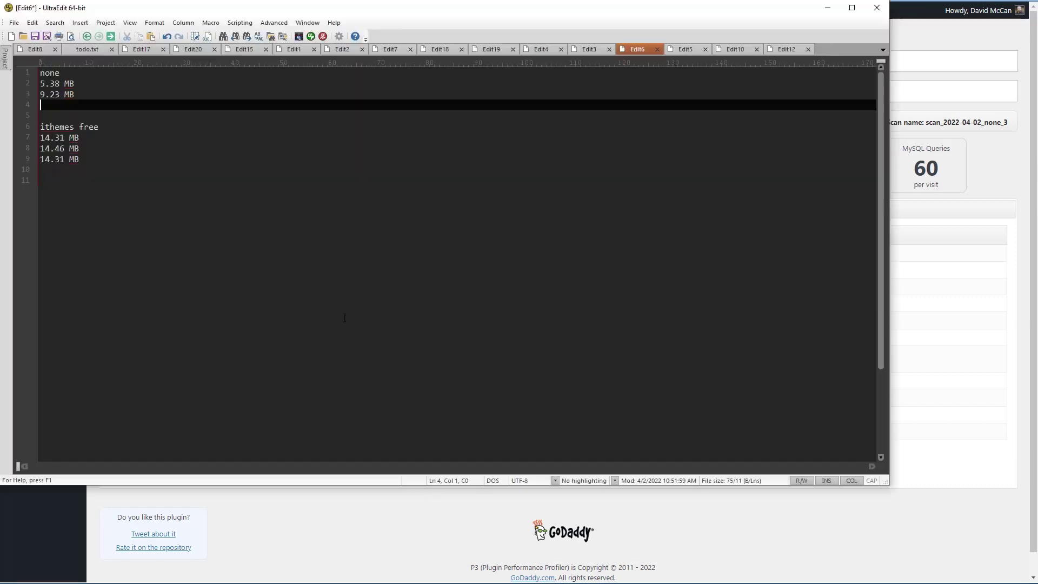
key("ctrl+v")
key("Return")
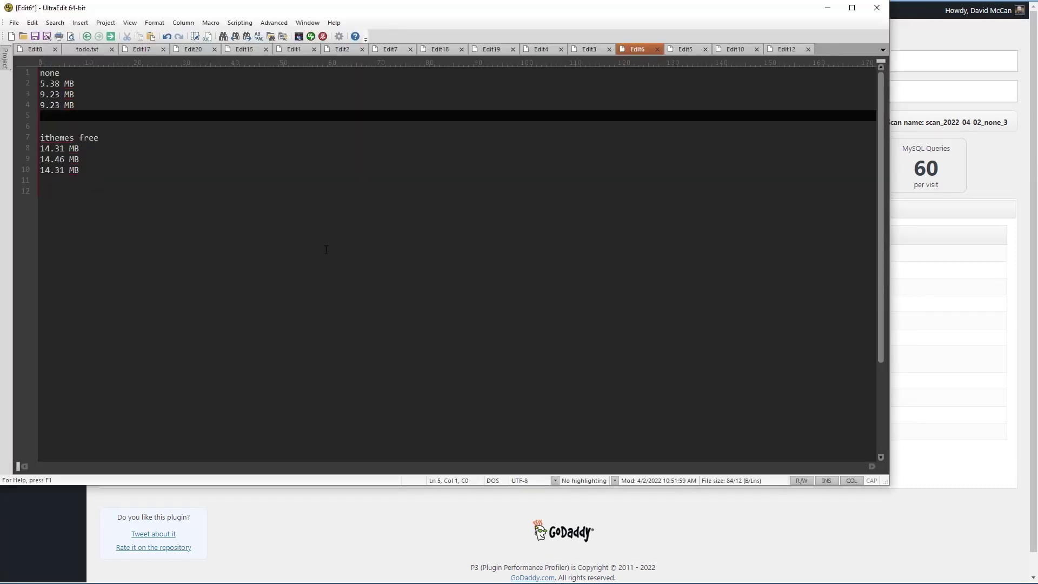
- Calculate the average of the three "none" readings in Calculator and record it below them in UltraEdit as "AVG: 7.946 MB"
left_click(382, 574)
left_click_drag(561, 225, 502, 107)
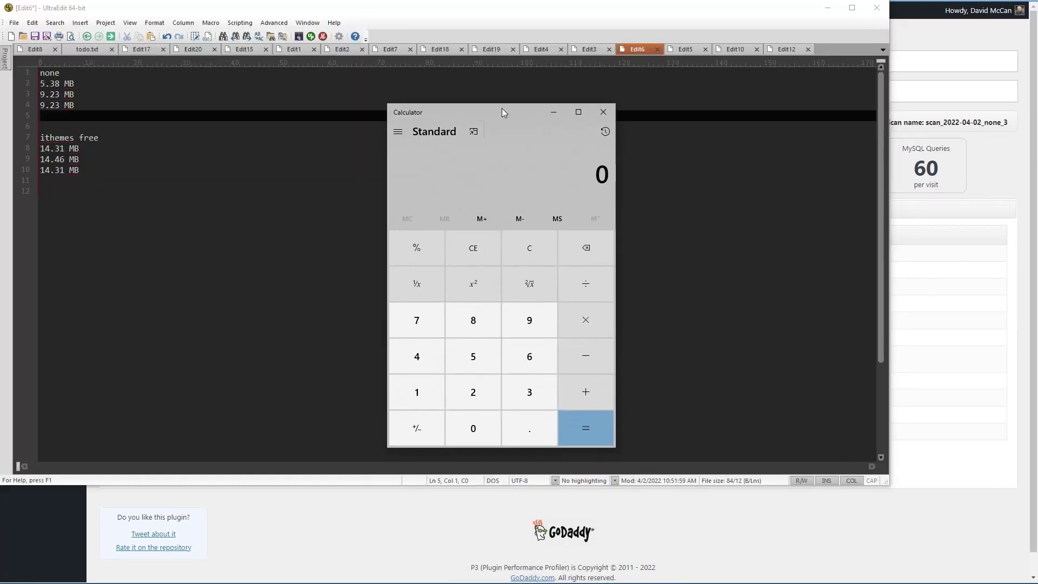
left_click(112, 106)
key("Return")
type("AVG: ")
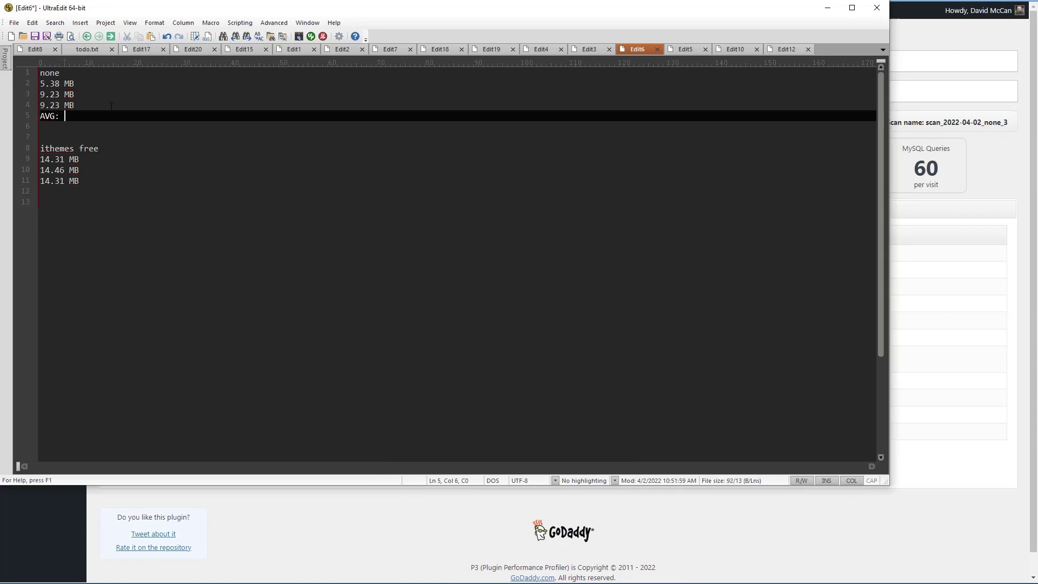
type("7.946 MB")
- Average the three "ithemes free" readings in Calculator, record "AVG: 14.36 MB" below them, and put the calculator away
left_click(87, 182)
key("Return")
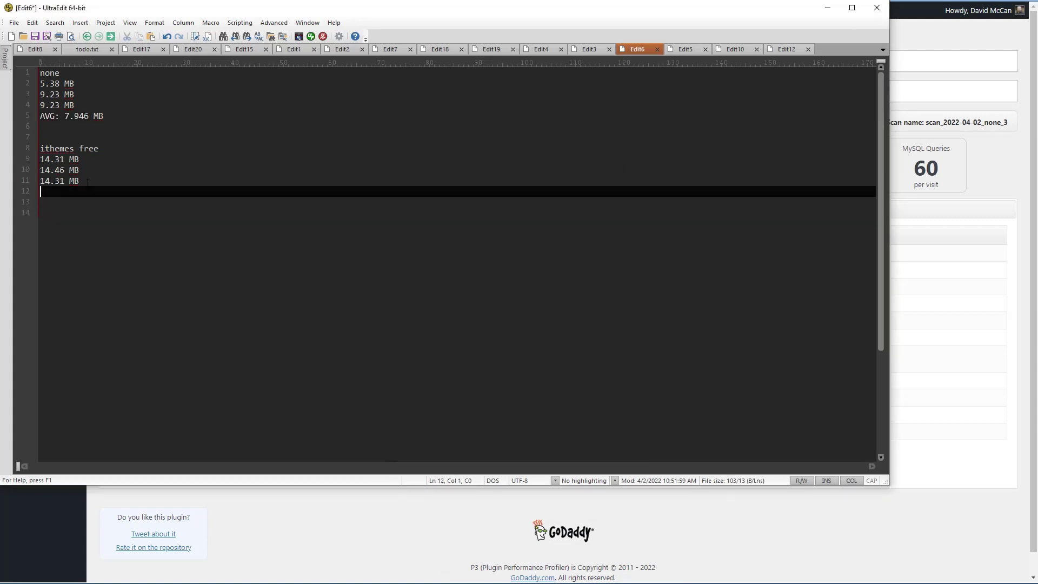
key("Return")
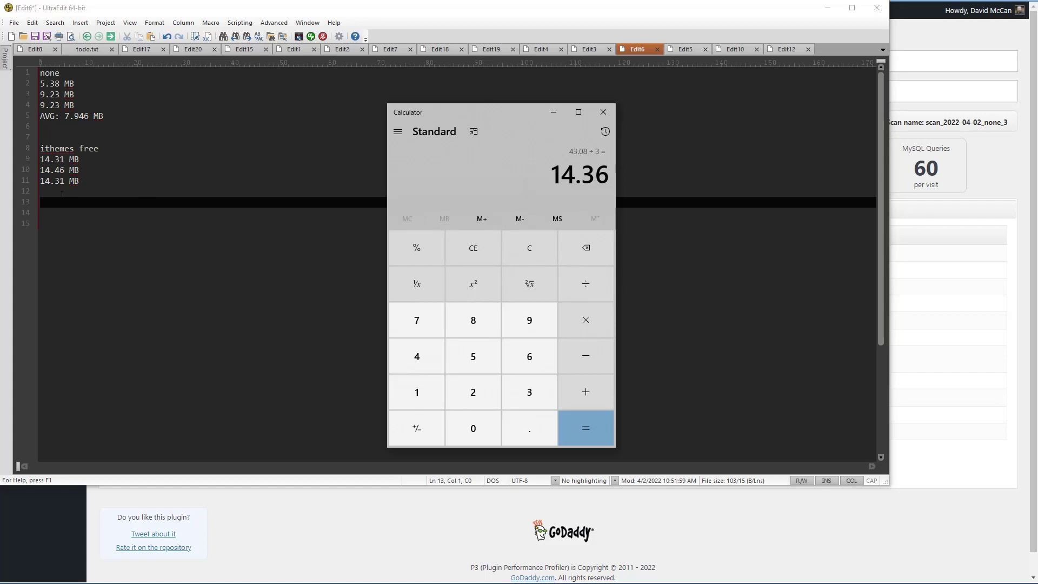
left_click(62, 193)
type("AVG:  14.36 MB")
key("Return")
key("Return")
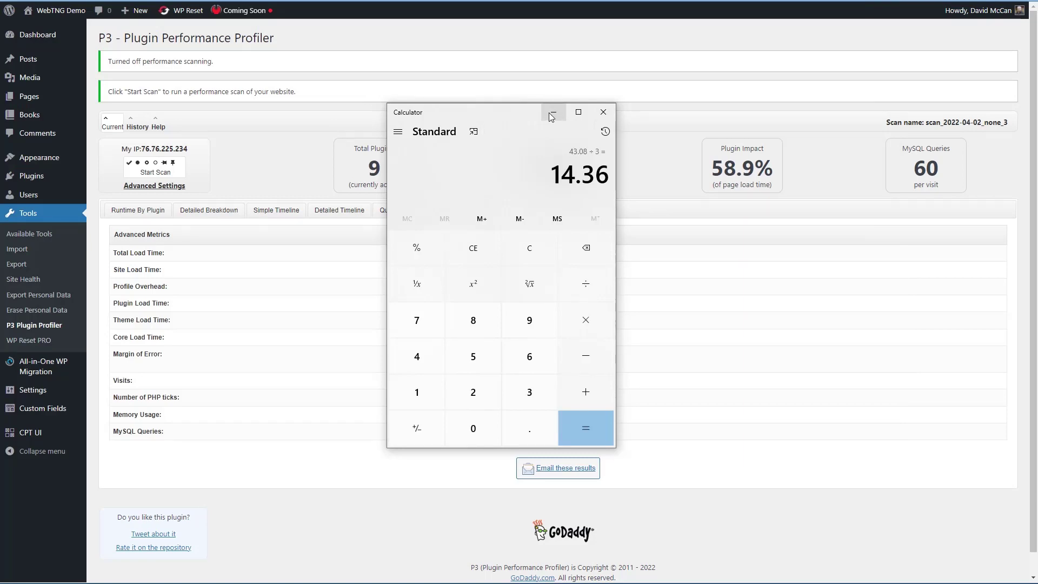
left_click(552, 114)
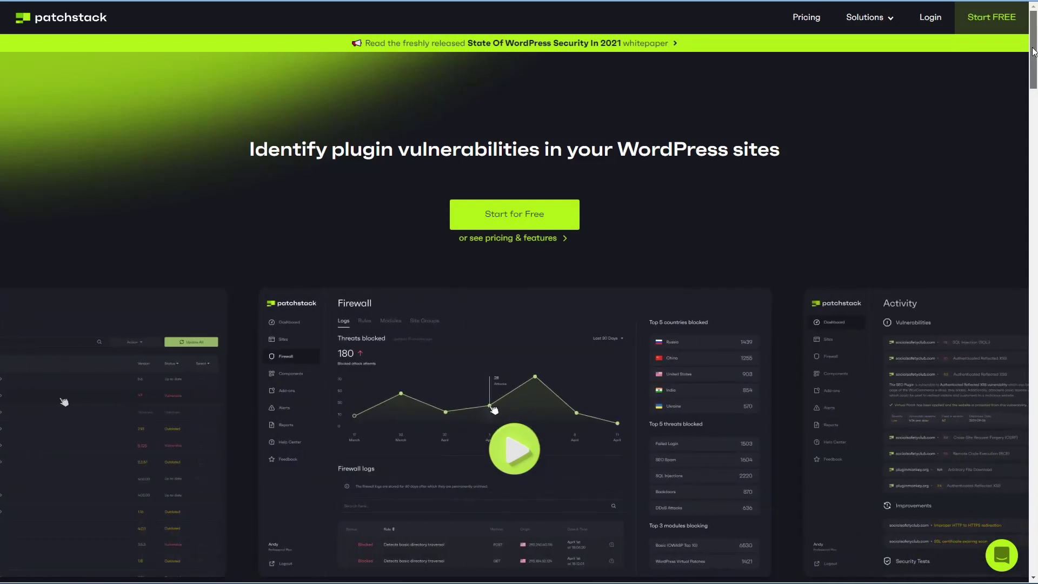
- View Patchstack's pricing and calculate the Professional plan's yearly cost in Calculator as 6.74 × 12
mouse_move(880, 18)
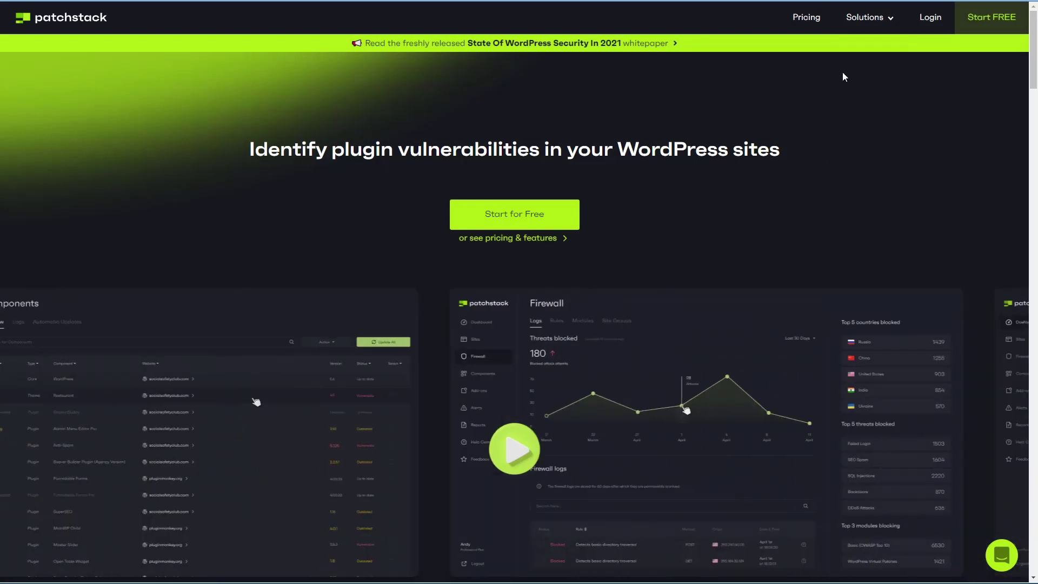
left_click(802, 20)
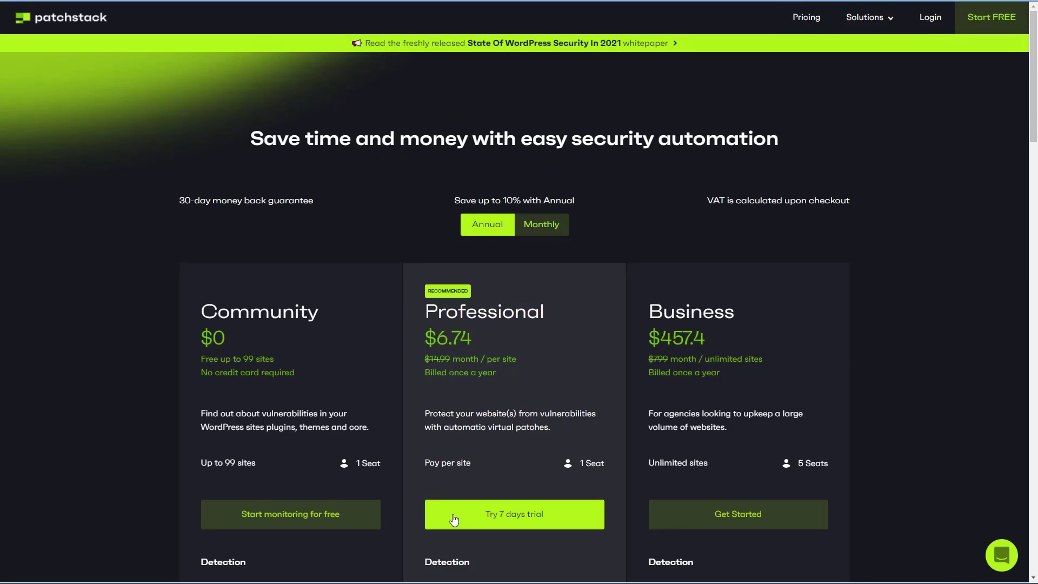
type("4")
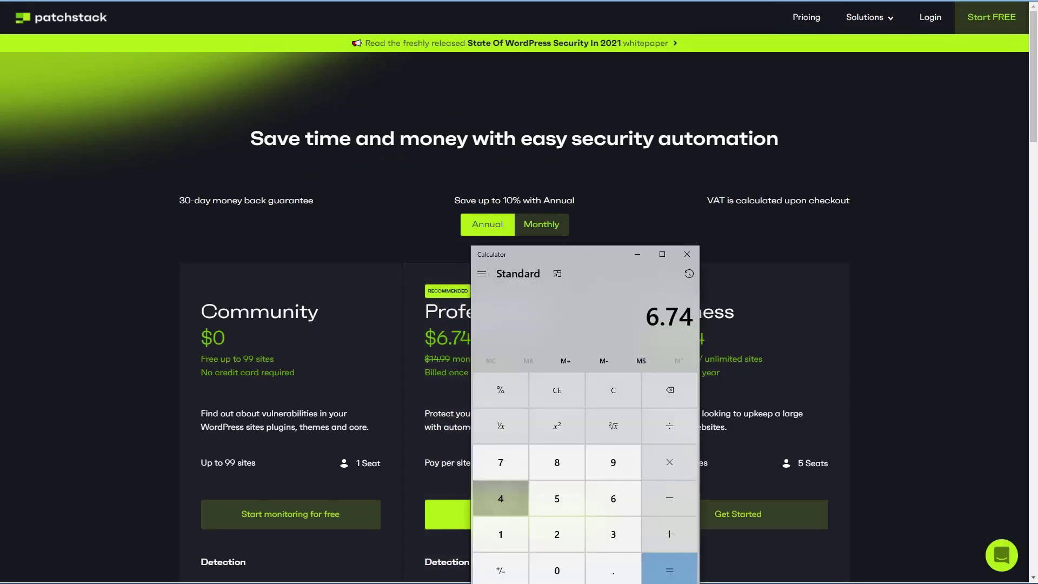
type("*12")
key("Return")
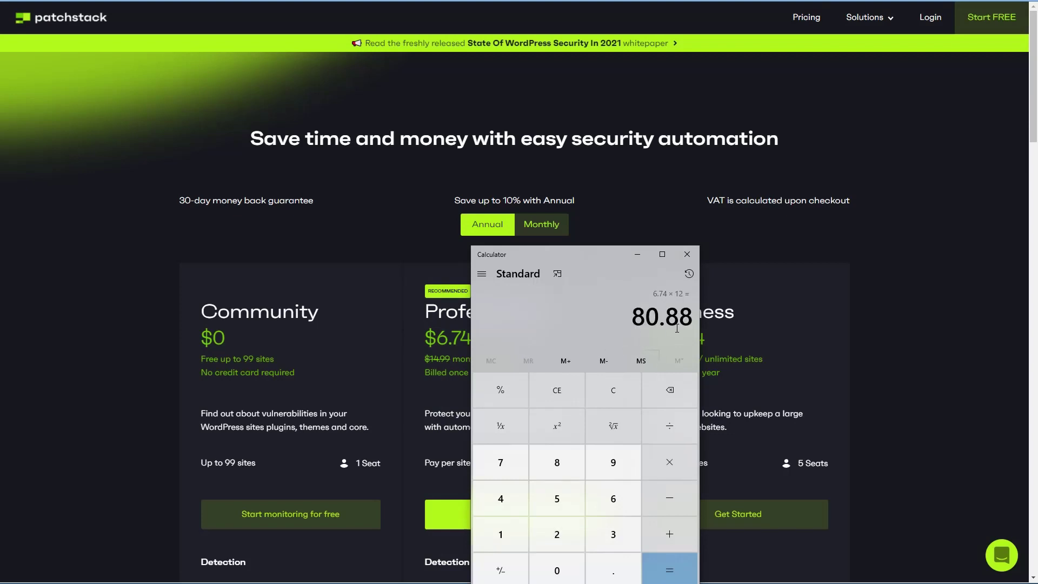
left_click(687, 255)
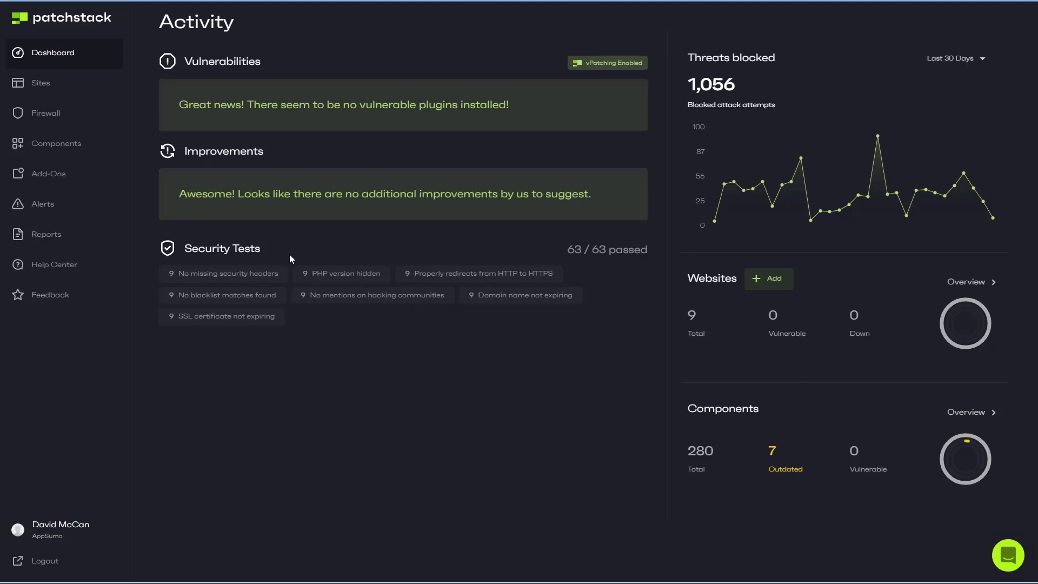
- Look through the Patchstack account's dashboard, connected sites, firewall statistics and reports
mouse_move(754, 170)
left_click(41, 85)
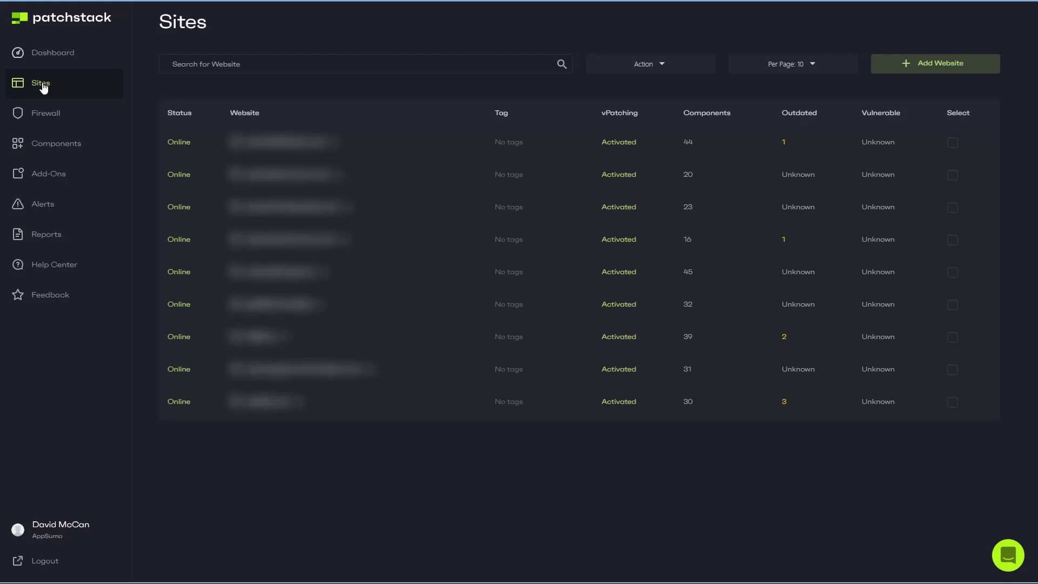
left_click(45, 112)
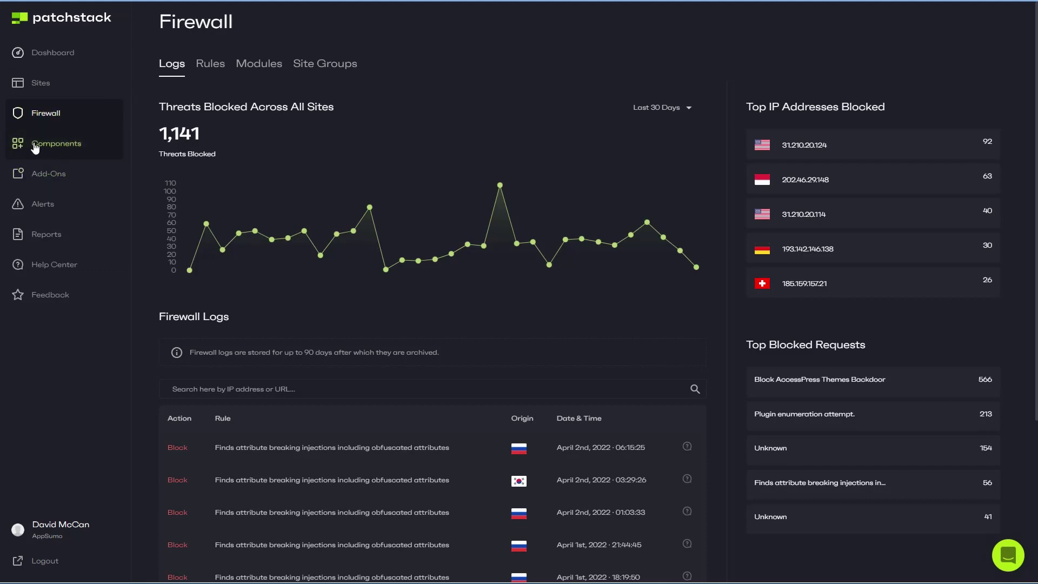
left_click(43, 237)
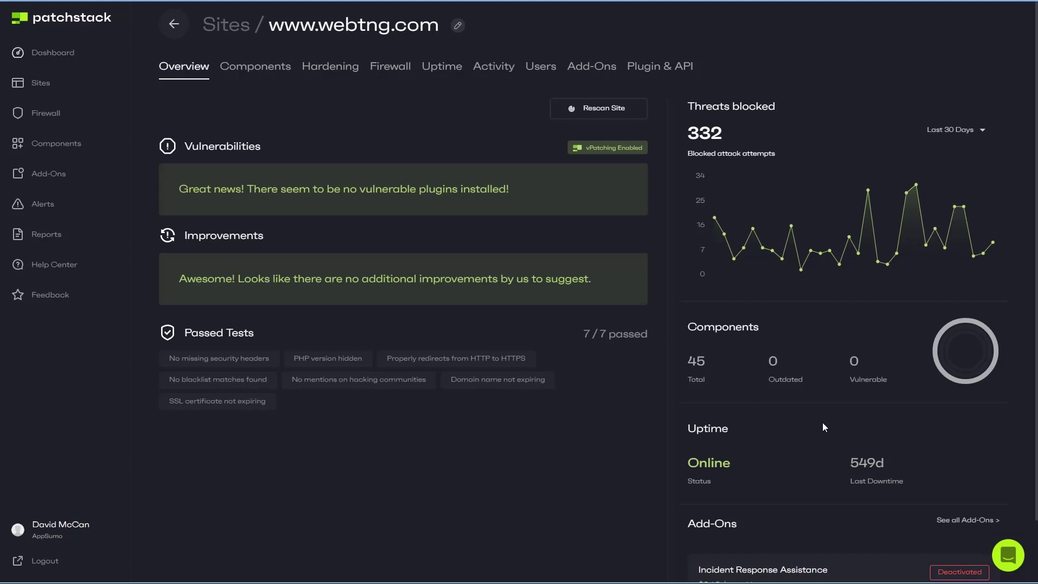
left_click(260, 73)
left_click(315, 70)
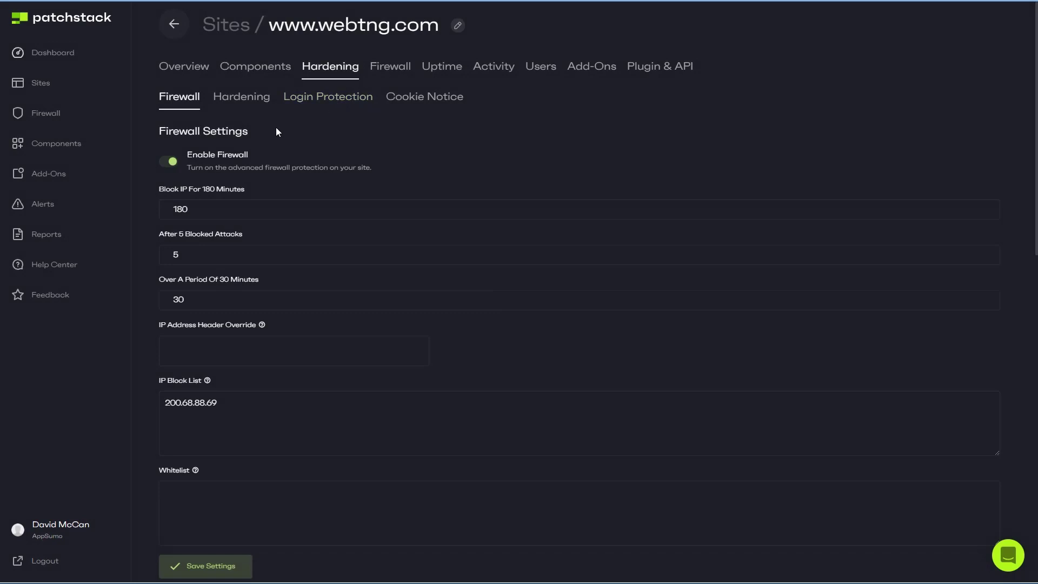
scroll(264, 200, "down", 6)
scroll(262, 197, "down", 5)
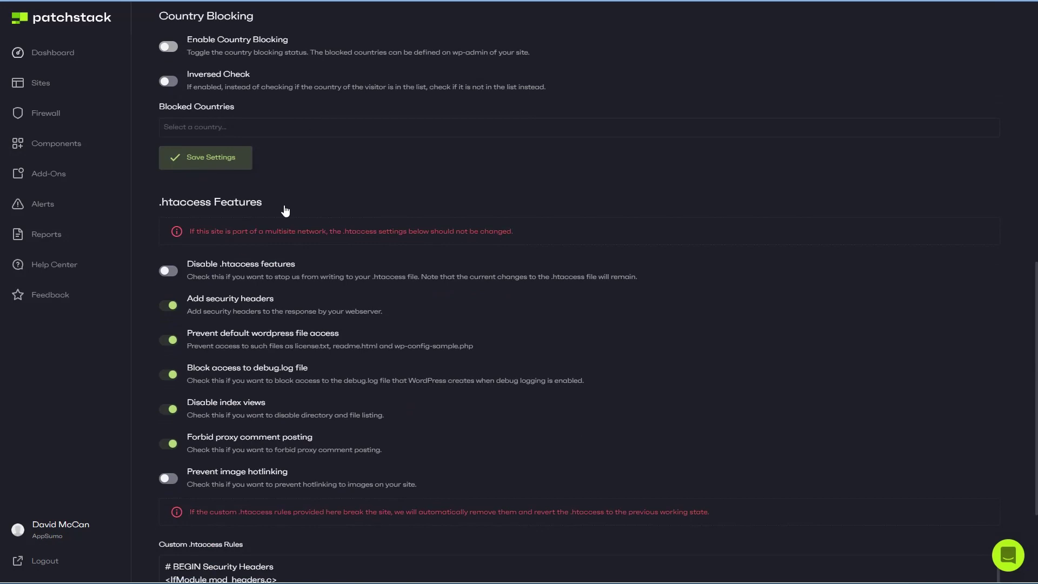
scroll(286, 204, "down", 2)
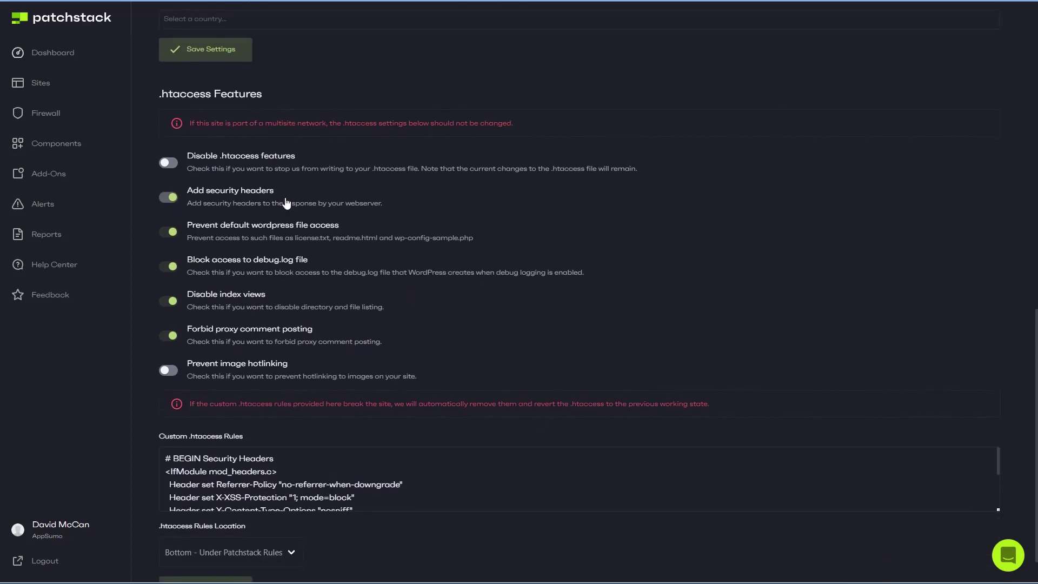
scroll(348, 231, "down", 1)
scroll(348, 231, "up", 13)
scroll(346, 225, "up", 2)
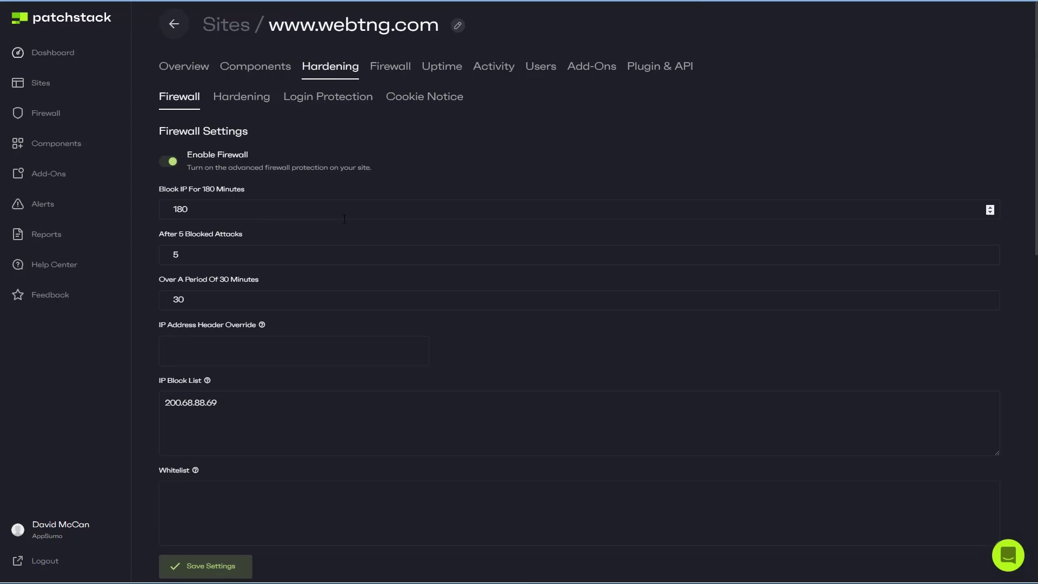
- Review the site's Hardening Features, reCAPTCHA options and Login Protection settings
left_click(255, 99)
scroll(320, 121, "down", 5)
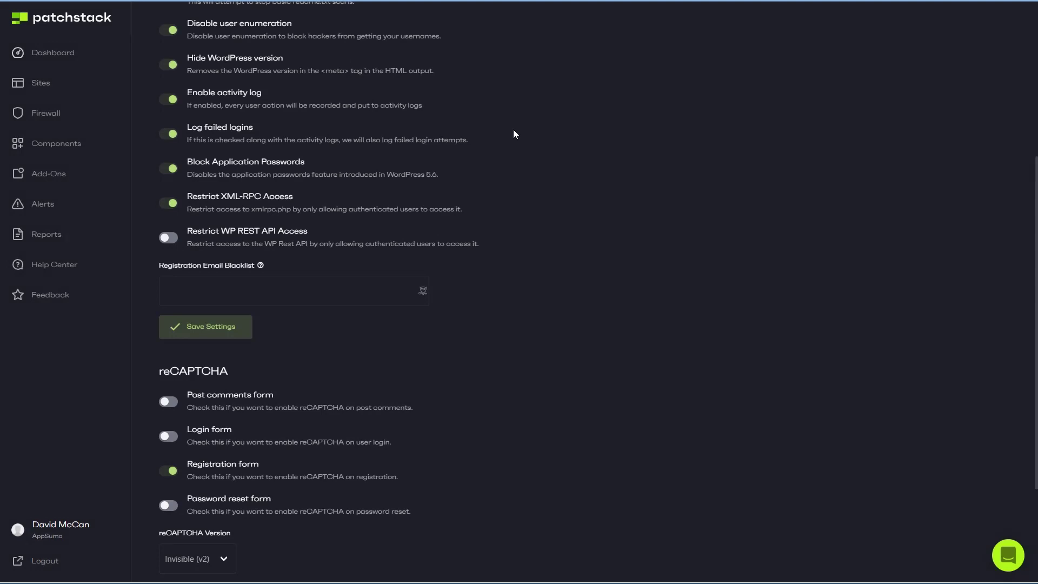
scroll(511, 132, "up", 5)
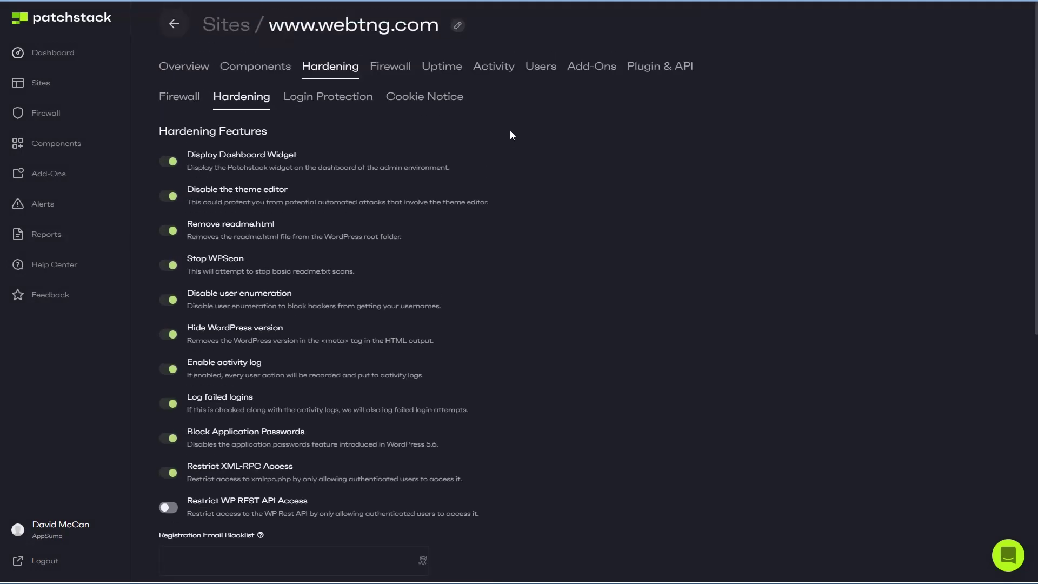
left_click(358, 101)
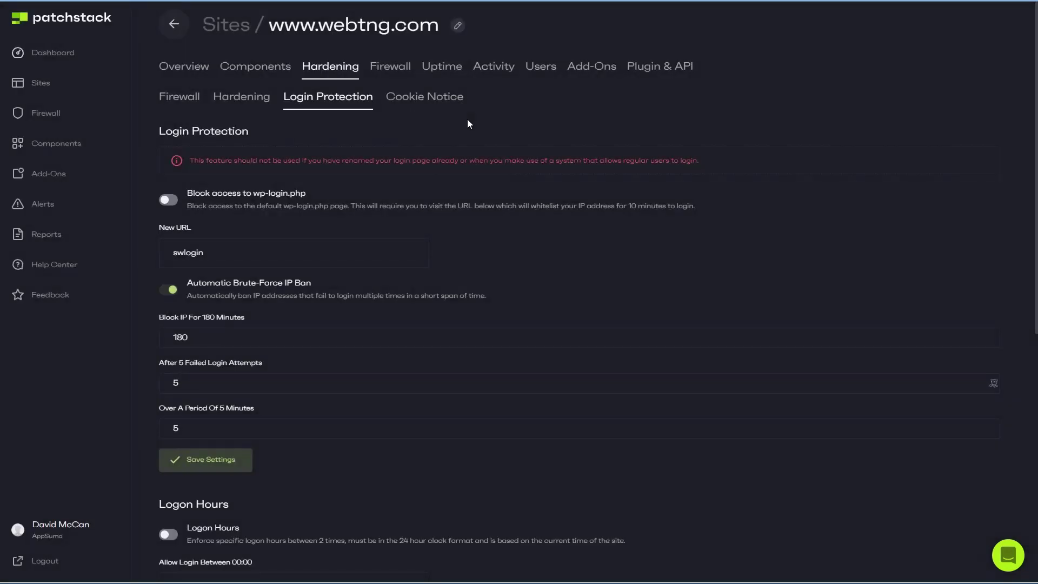
scroll(468, 123, "down", 6)
scroll(465, 120, "up", 6)
- Inspect the site's firewall and activity logs, followed by the account-wide firewall overview and report options
left_click(391, 67)
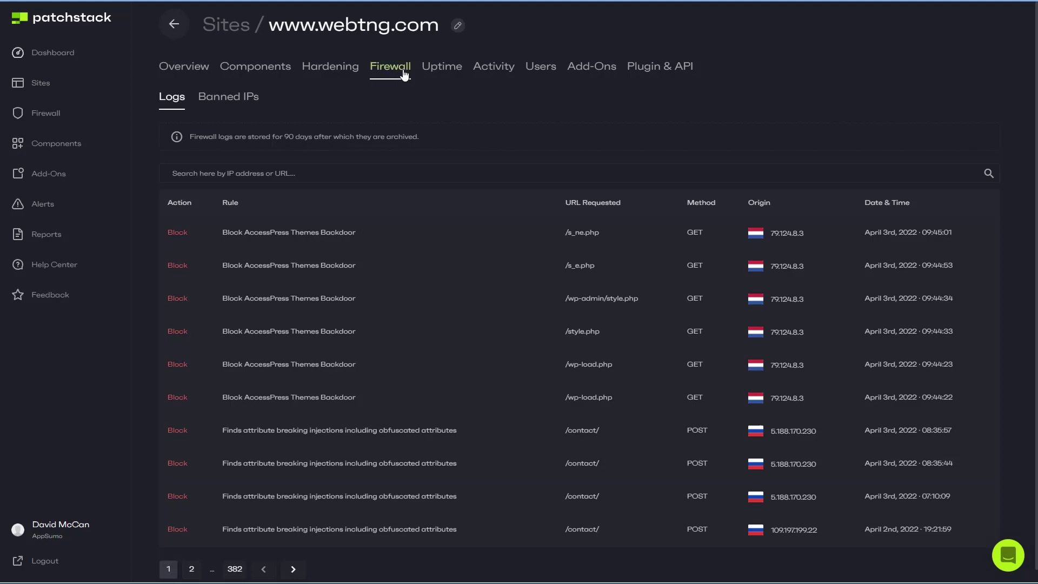
left_click(491, 68)
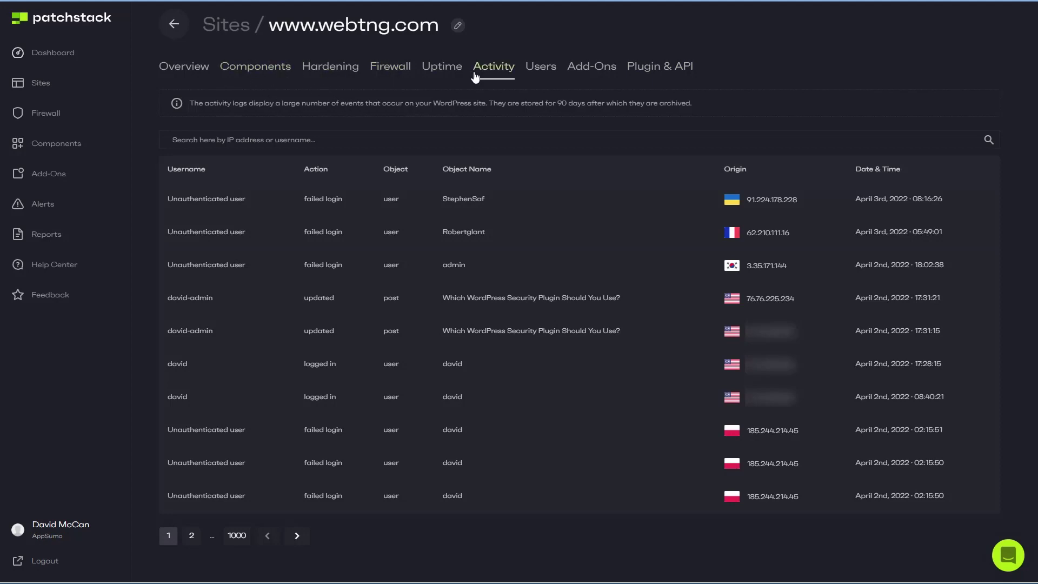
left_click(70, 115)
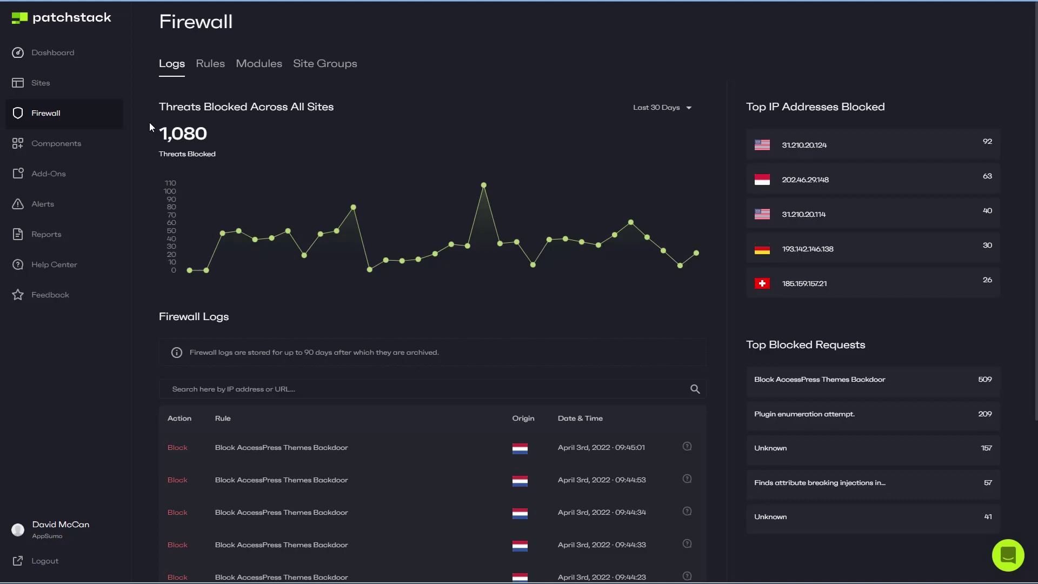
left_click(48, 234)
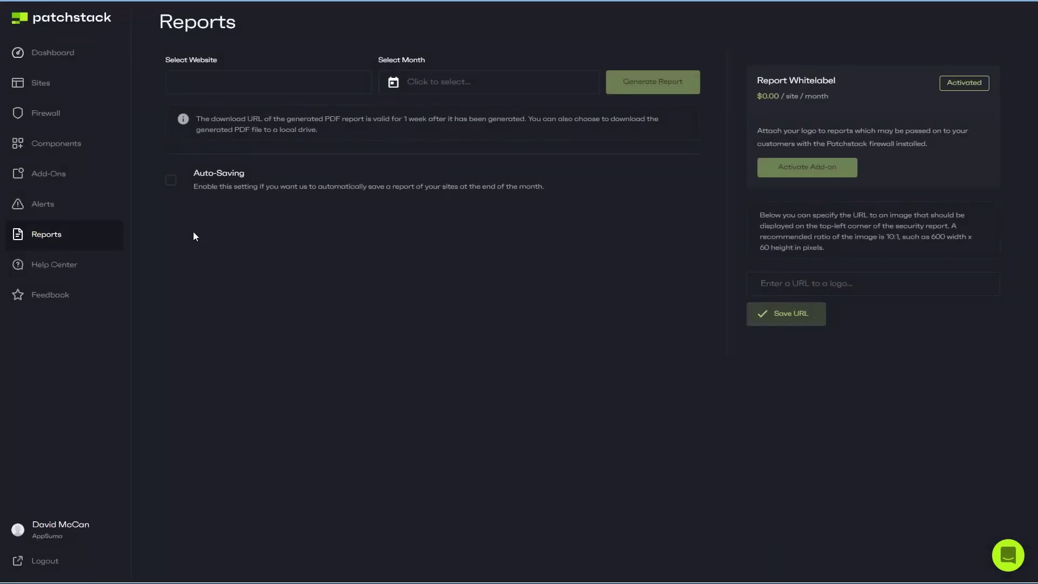
left_click(50, 54)
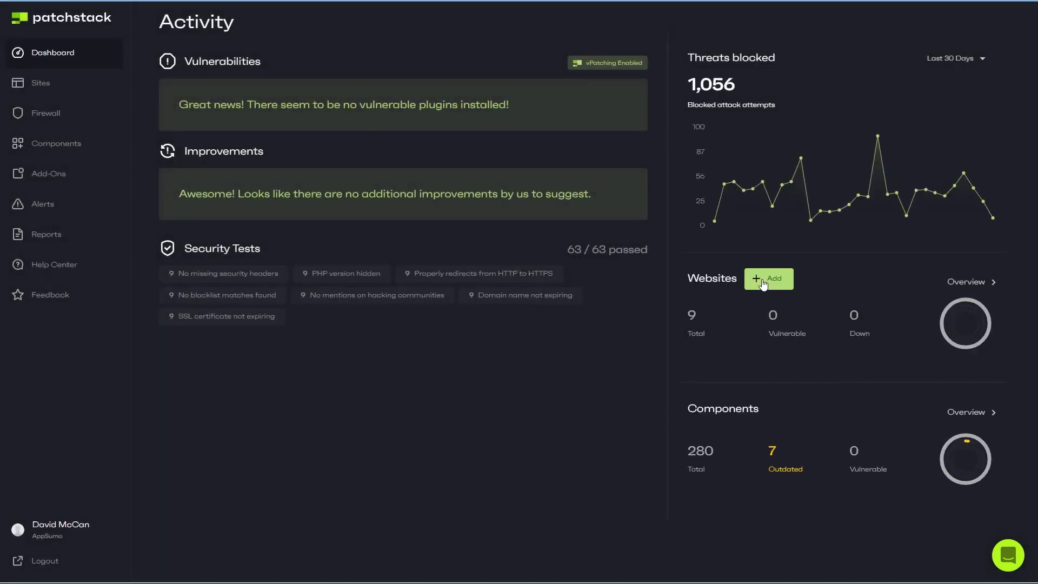
left_click(763, 283)
left_click(387, 319)
type("https://demo.webtng.com")
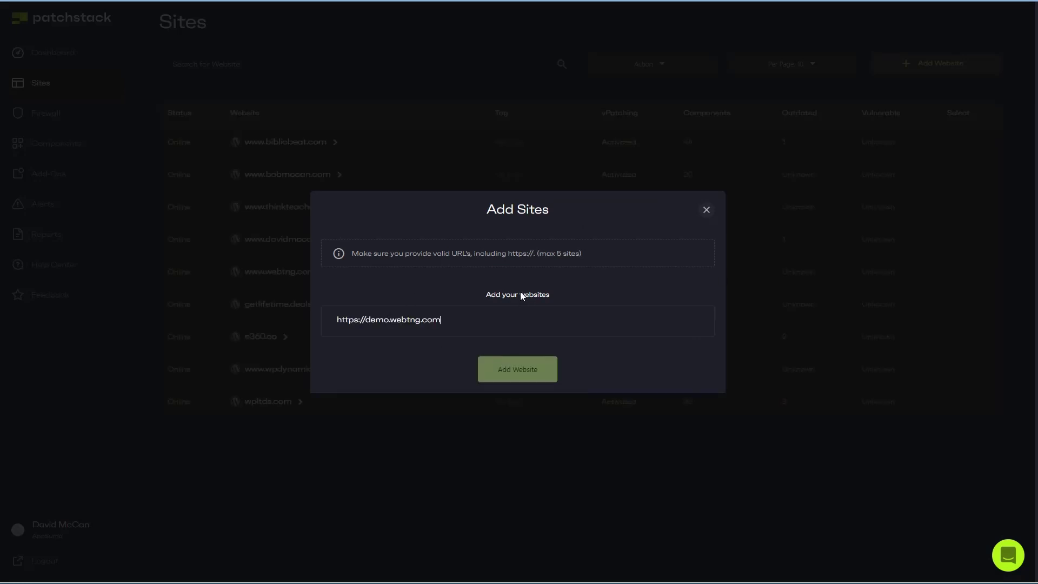
key("Return")
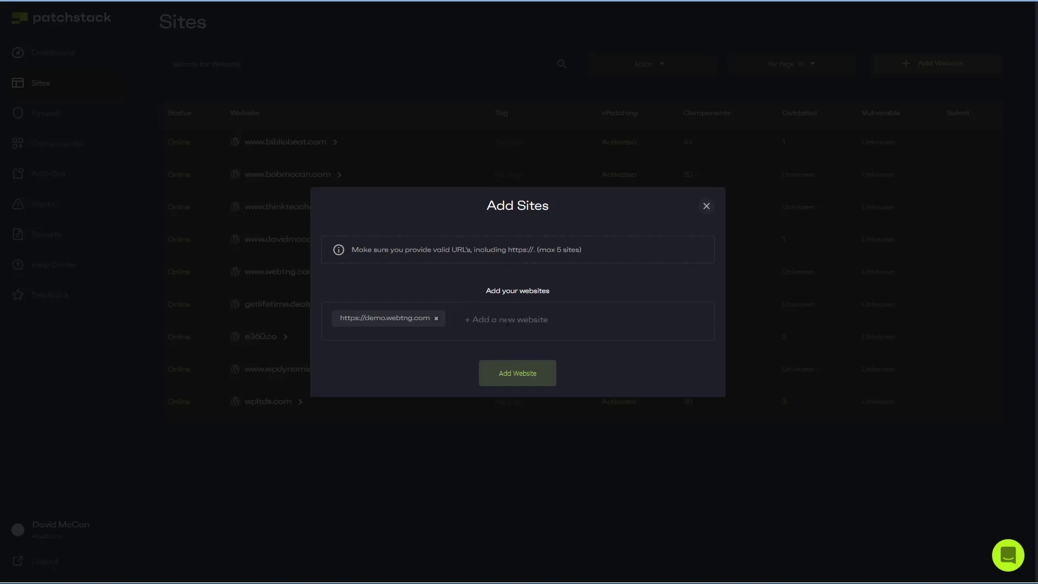
left_click(519, 373)
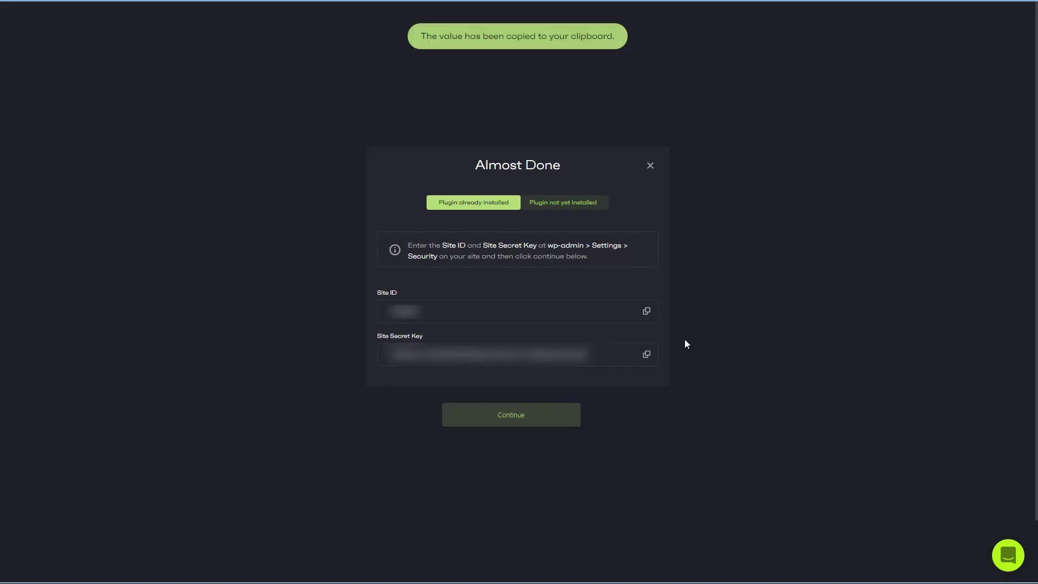
- Install the Patchstack plugin on the WebTNG Demo site from an uploaded file and save its Site ID and Site Secret Key
left_click(560, 208)
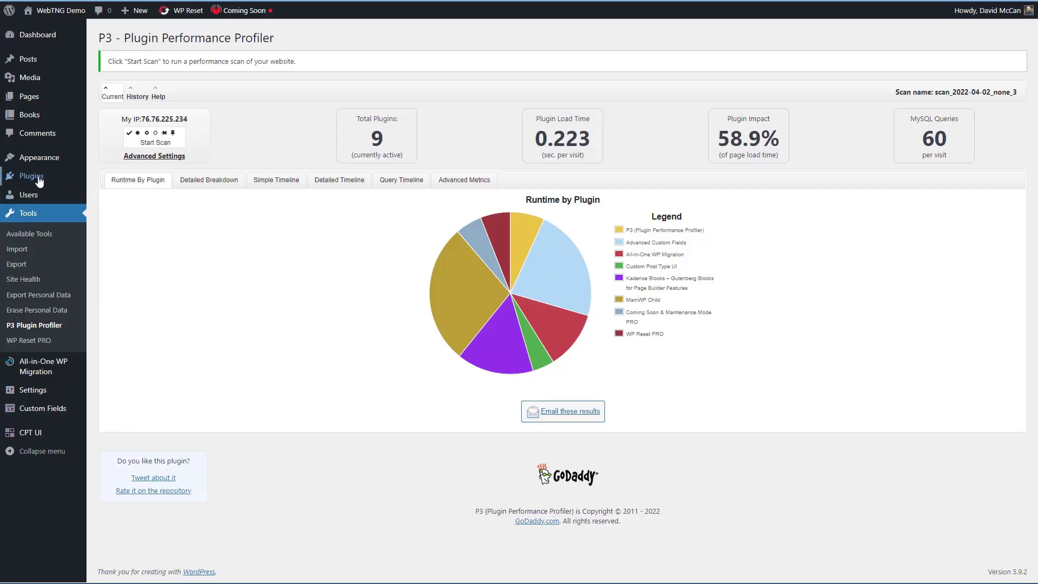
left_click(39, 181)
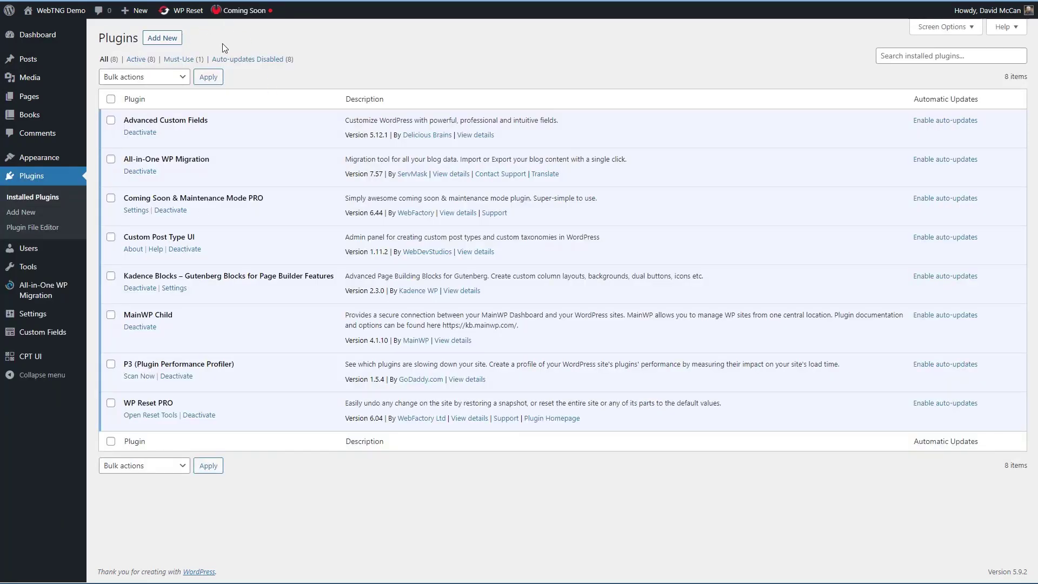
left_click(163, 39)
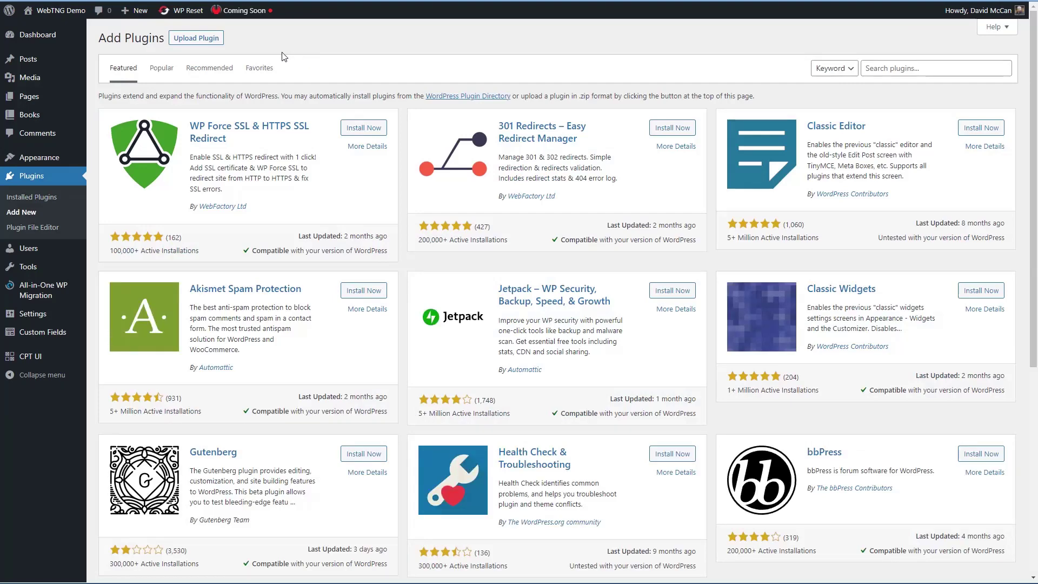
left_click(206, 40)
left_click(631, 136)
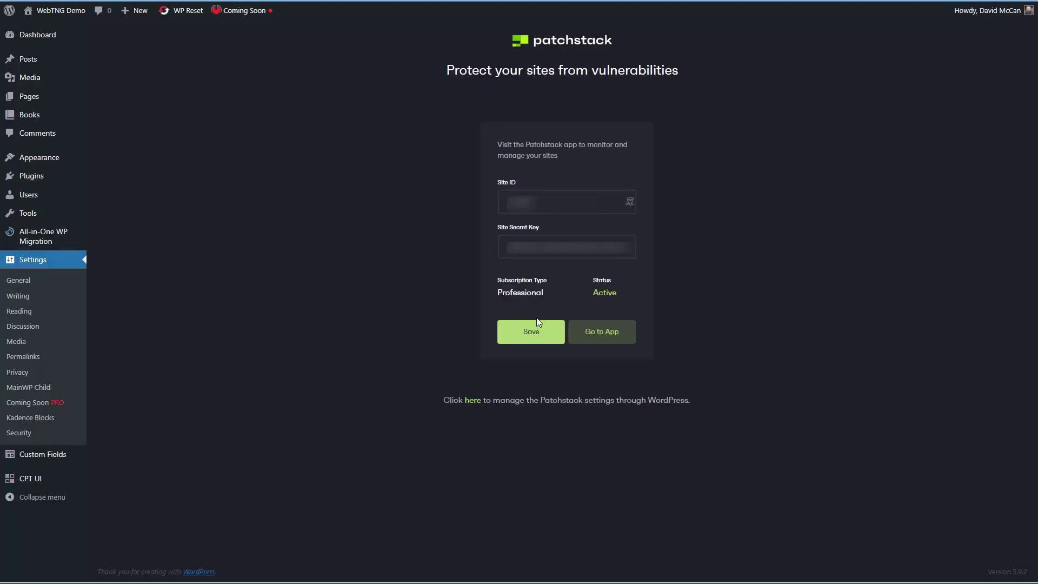
left_click(529, 338)
- Open the Patchstack settings inside WordPress and enable automatic updates for Vulnerable Plugins
left_click(471, 401)
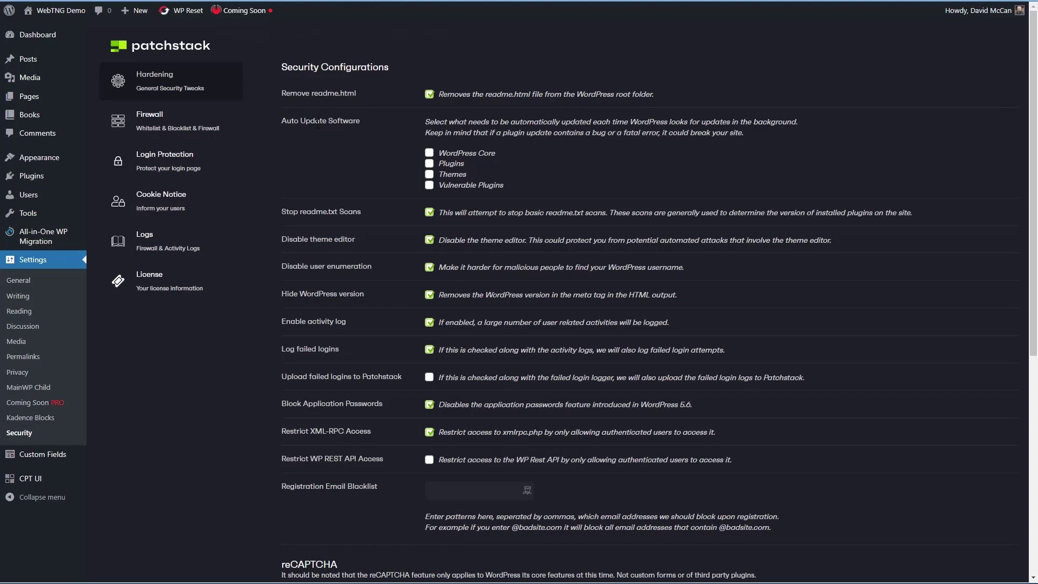
left_click(428, 185)
scroll(360, 292, "down", 1)
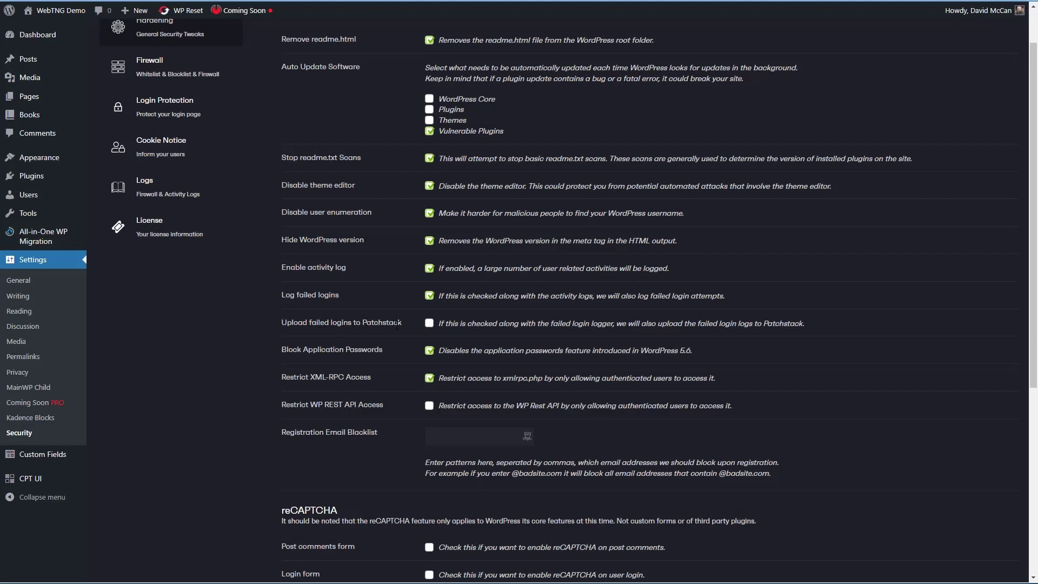
- Enable uploading failed logins to Patchstack, review the remaining hardening and reCAPTCHA options, and save the settings
left_click(429, 324)
scroll(379, 325, "down", 1)
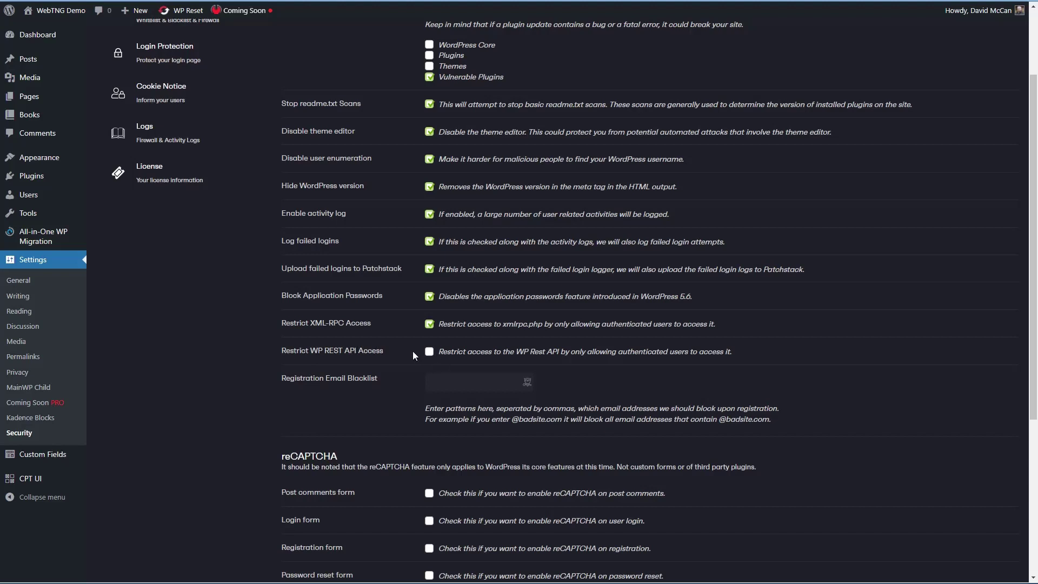
scroll(400, 354, "down", 2)
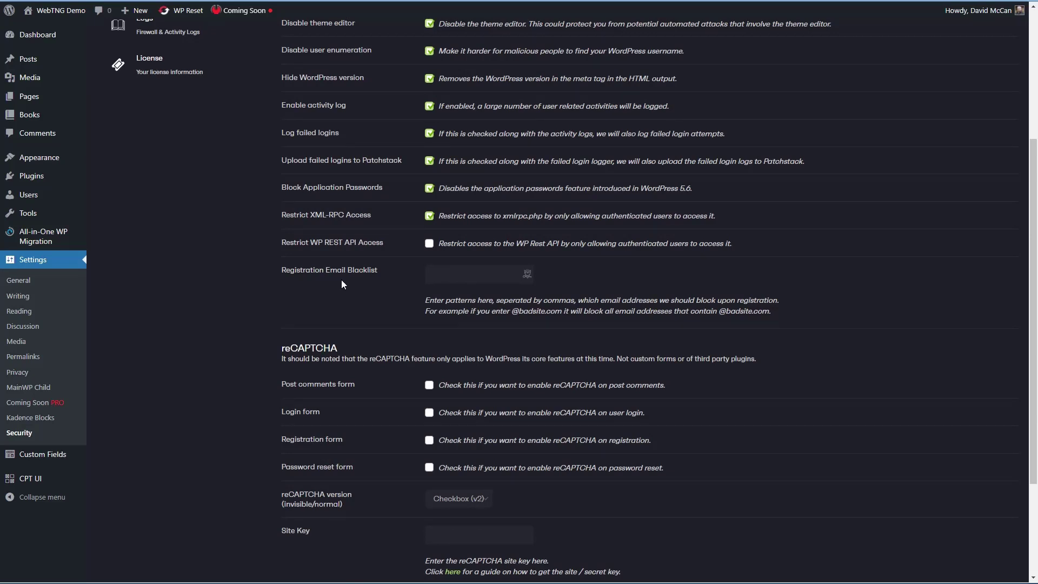
scroll(343, 279, "down", 2)
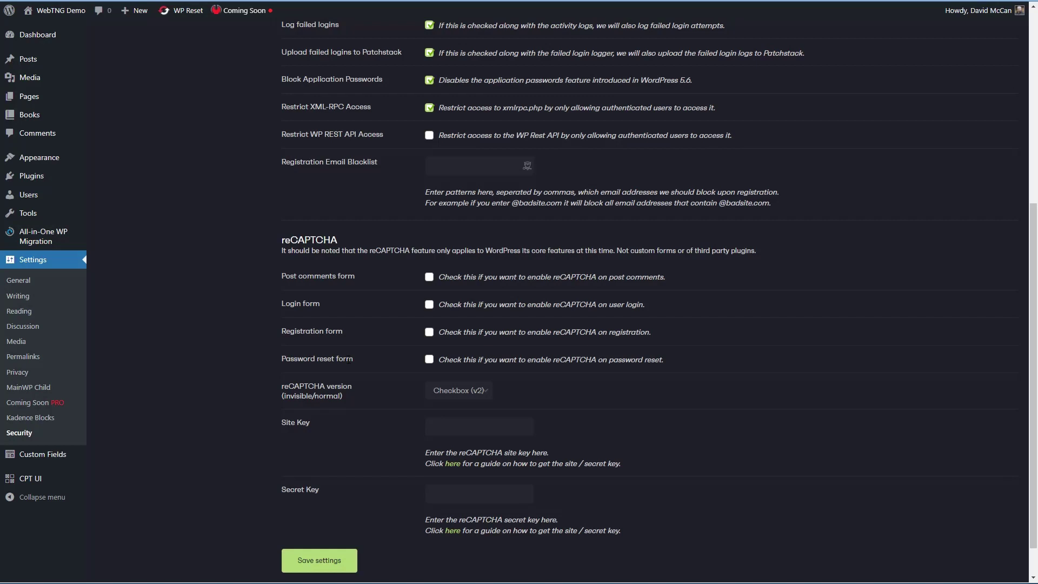
left_click(479, 391)
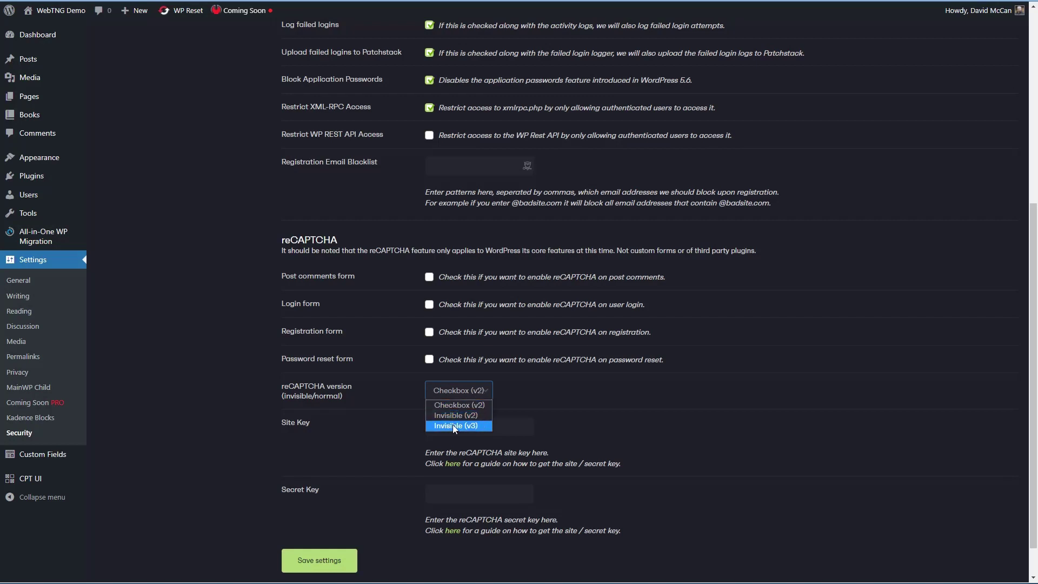
left_click(381, 429)
scroll(261, 407, "down", 1)
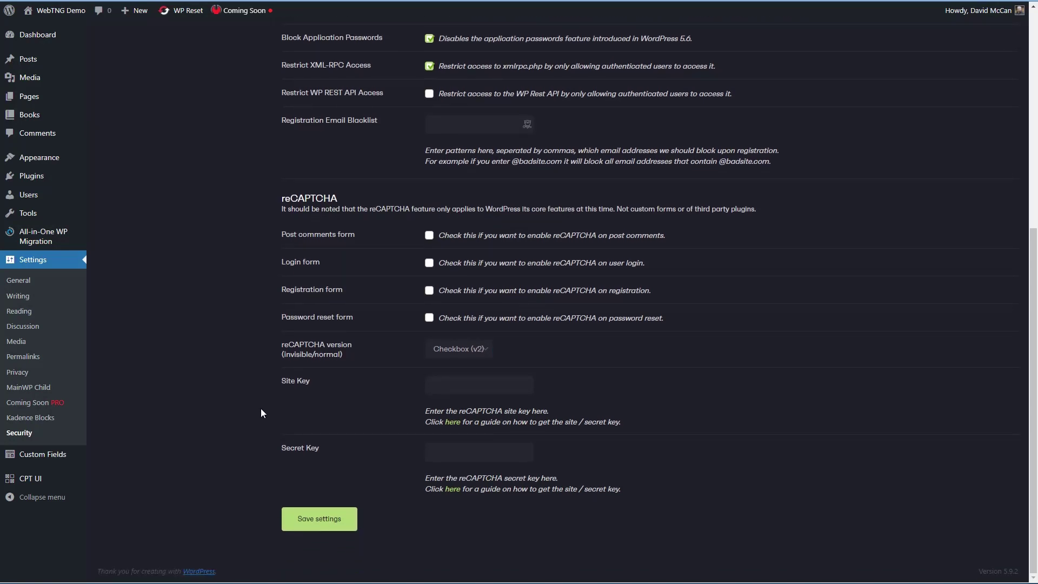
left_click(314, 518)
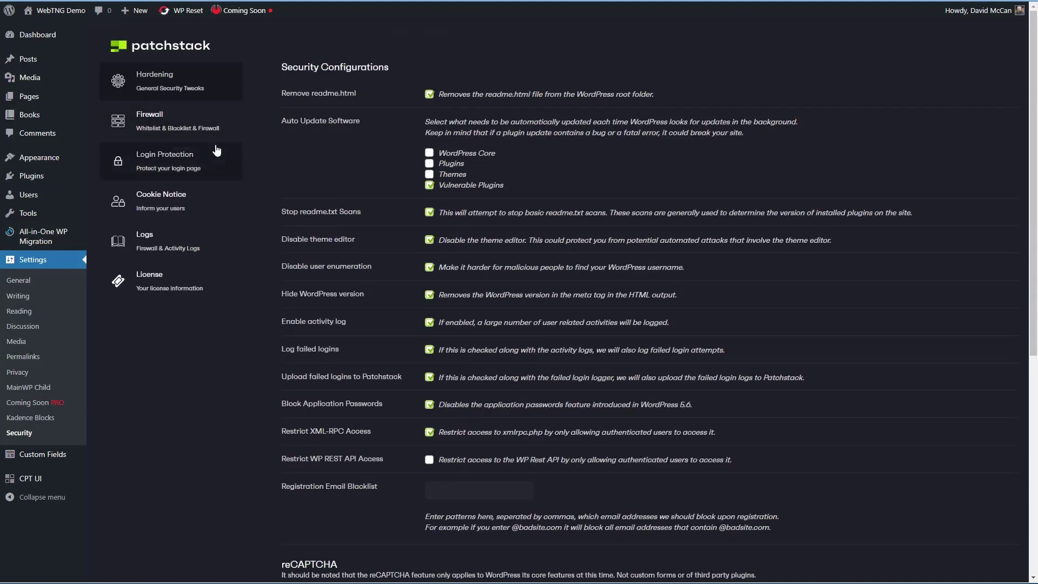
- Set the firewall to block IPs for 120 minutes after 5 blocked requests, and remove Editor, Author and Contributor from the role whitelist
left_click(161, 123)
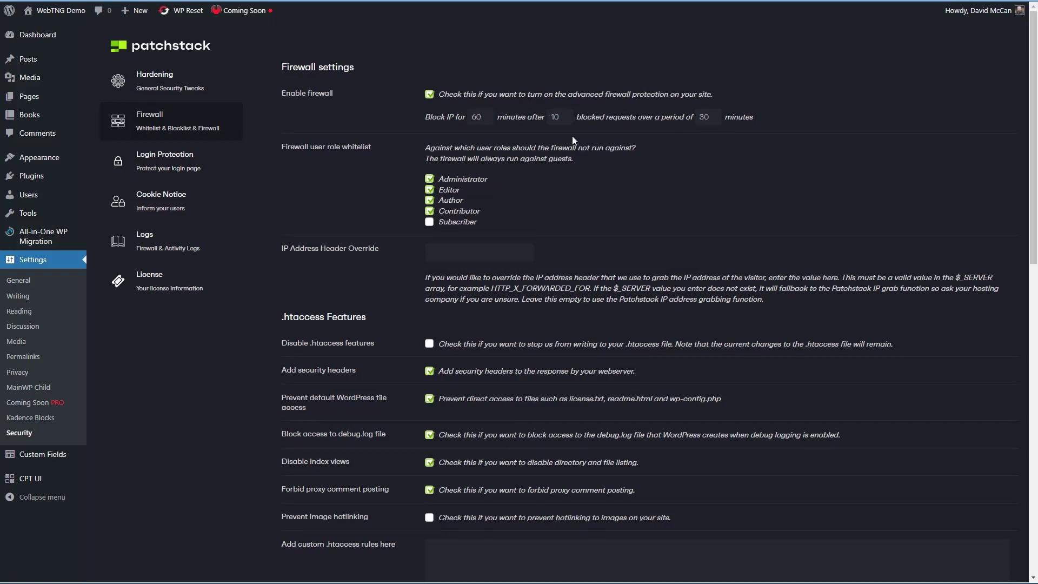
double_click(555, 120)
type("5")
left_click(473, 117)
double_click(473, 117)
type("120")
left_click(430, 189)
left_click(430, 200)
left_click(429, 211)
- Review the .htaccess, country blocking and IP whitelist and blacklist options, and save the firewall settings
scroll(427, 206, "down", 1)
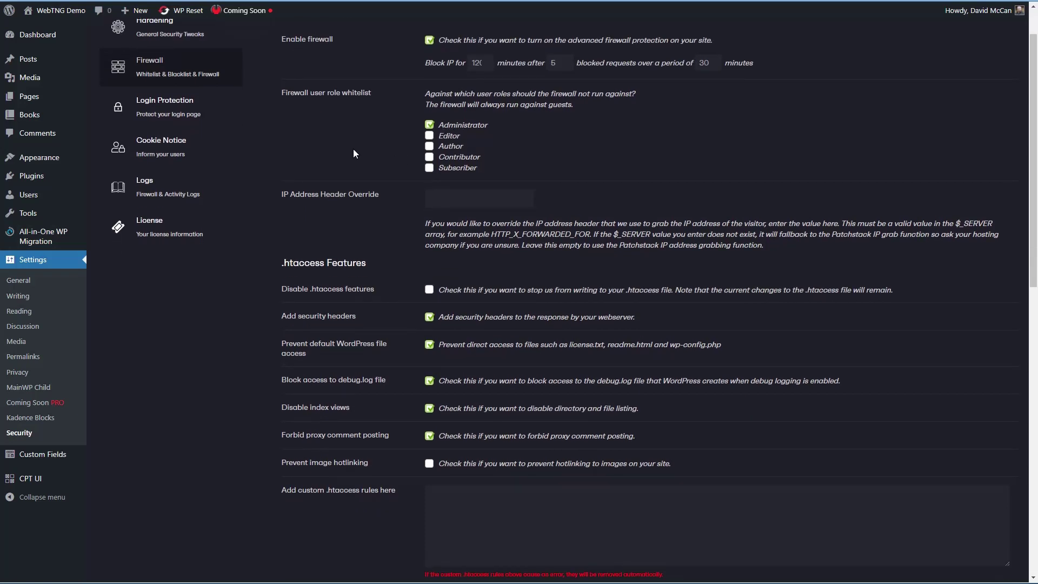
scroll(353, 150, "down", 1)
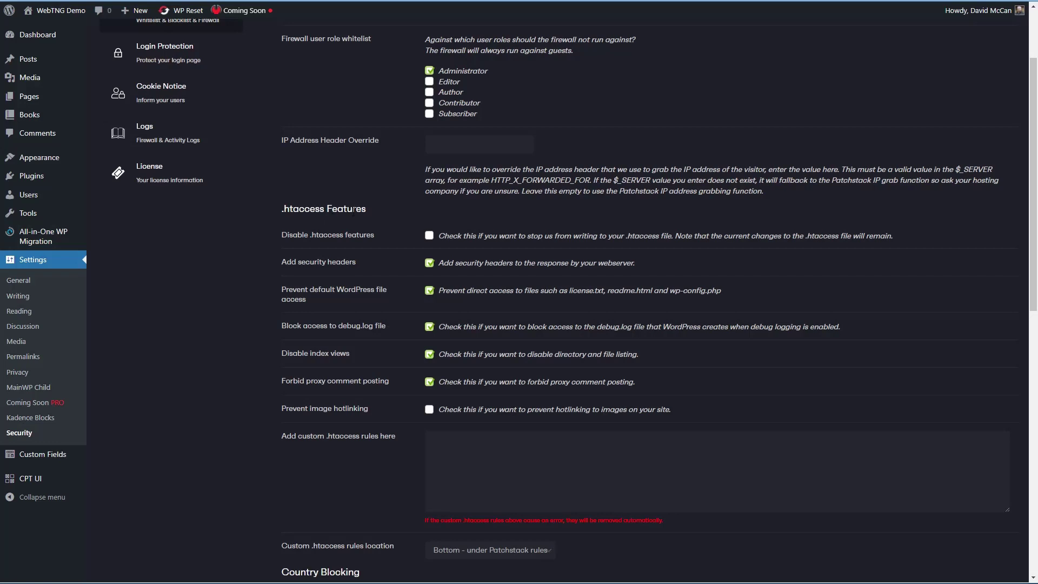
scroll(353, 212, "down", 1)
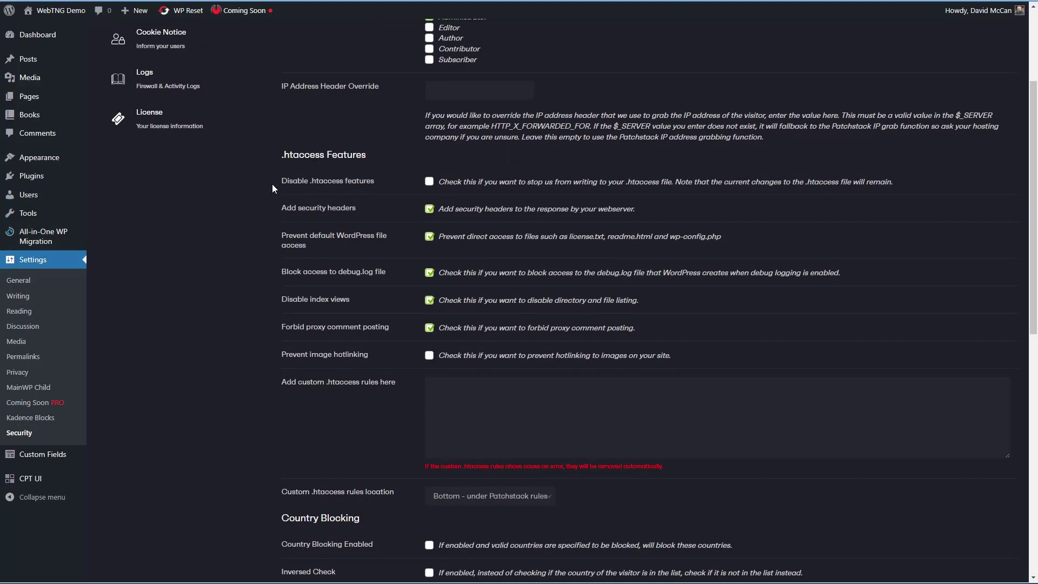
scroll(279, 181, "down", 1)
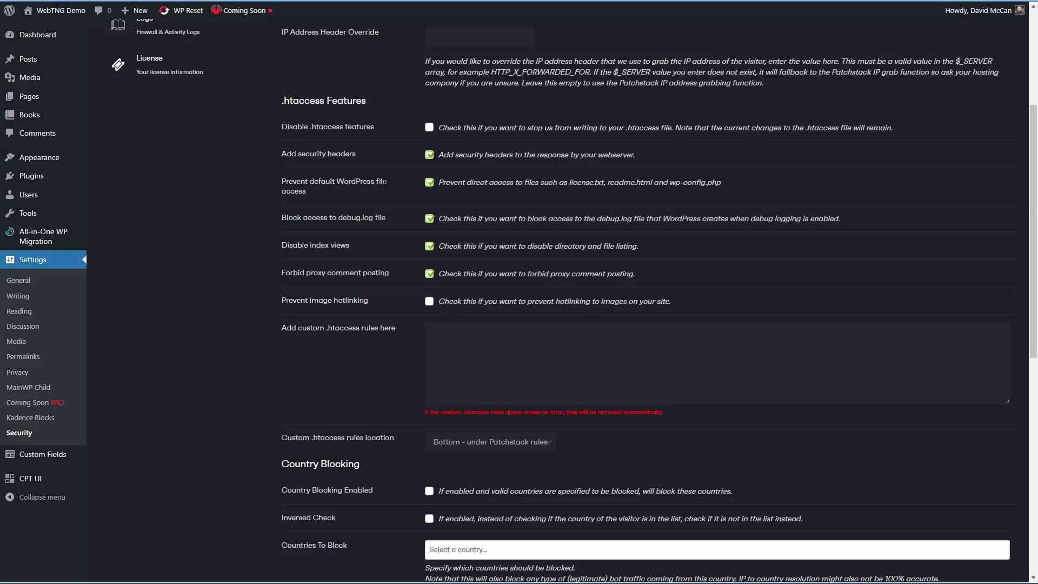
scroll(649, 303, "down", 1)
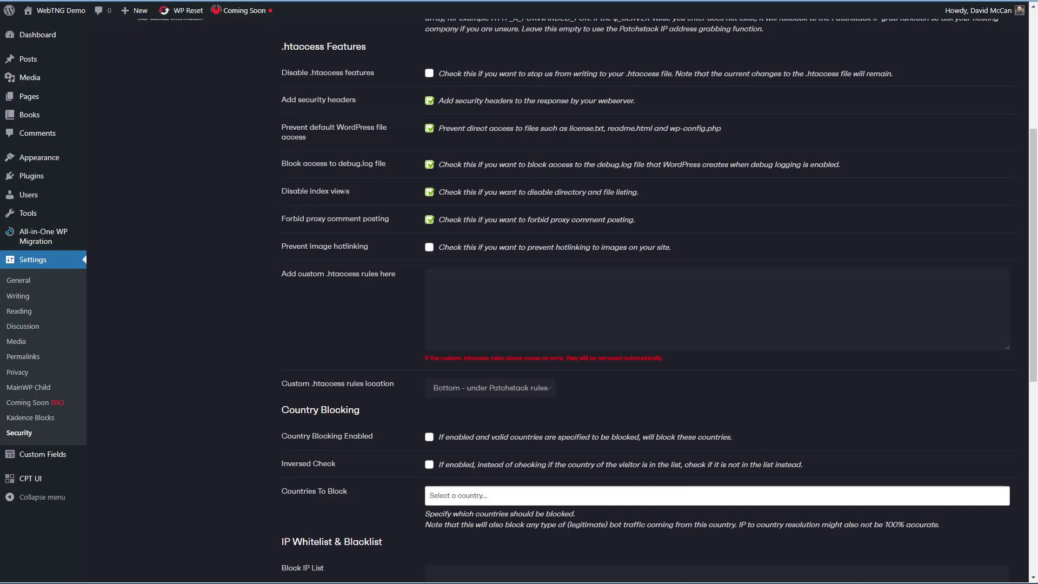
scroll(314, 215, "down", 1)
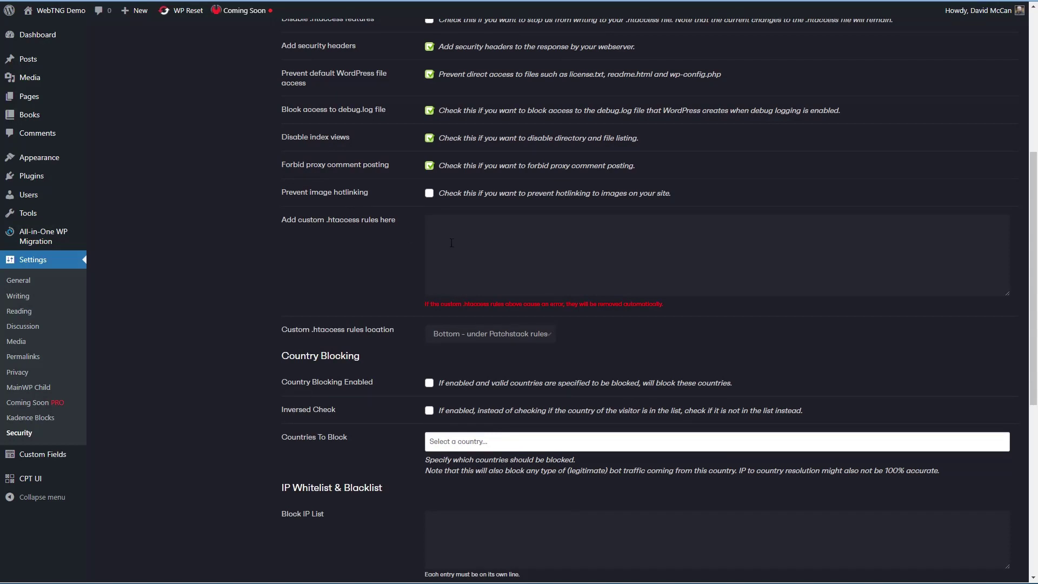
scroll(347, 246, "down", 3)
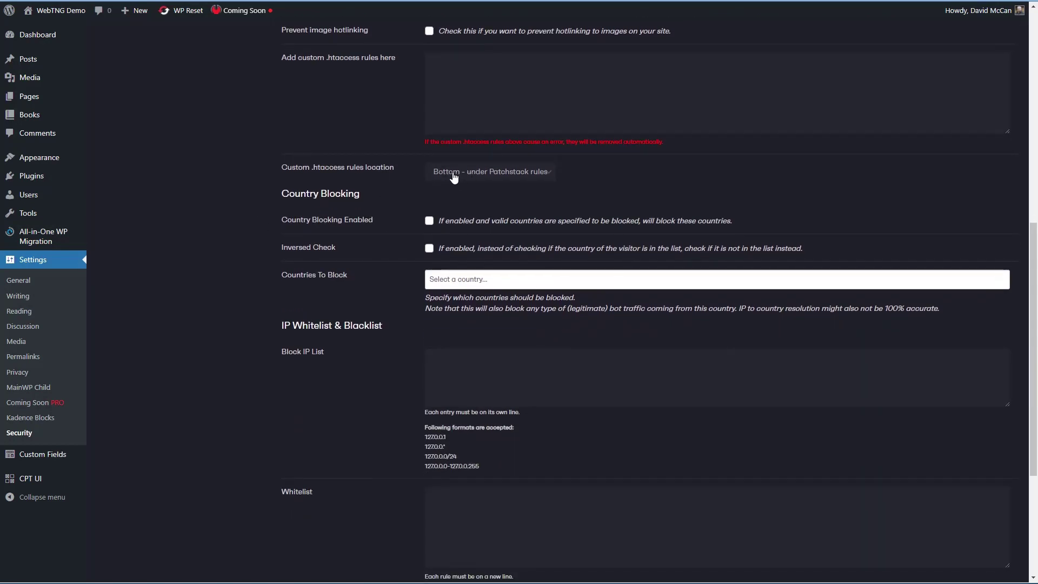
left_click(454, 178)
left_click(262, 186)
scroll(262, 186, "down", 1)
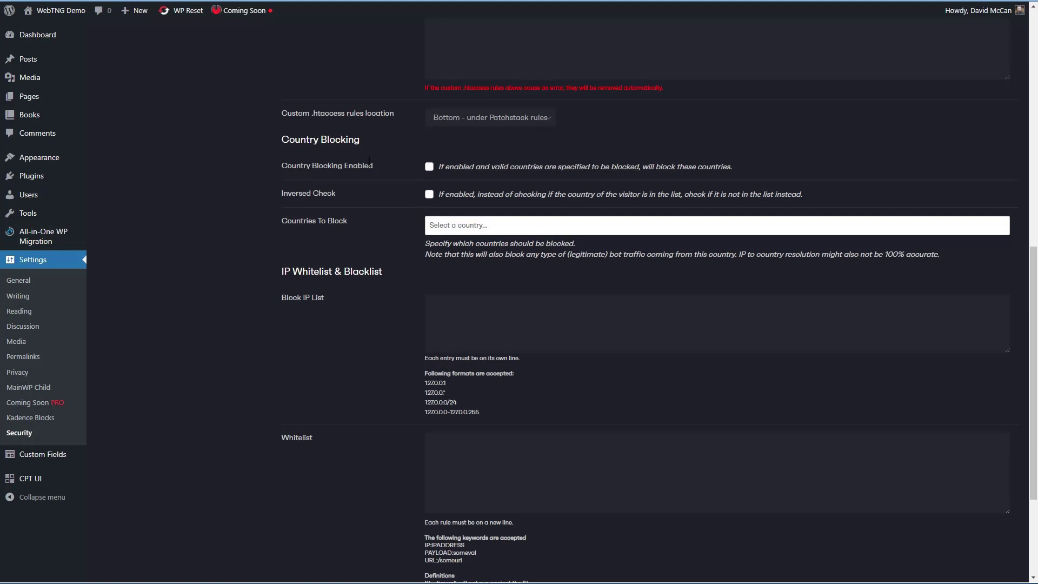
scroll(371, 242, "down", 1)
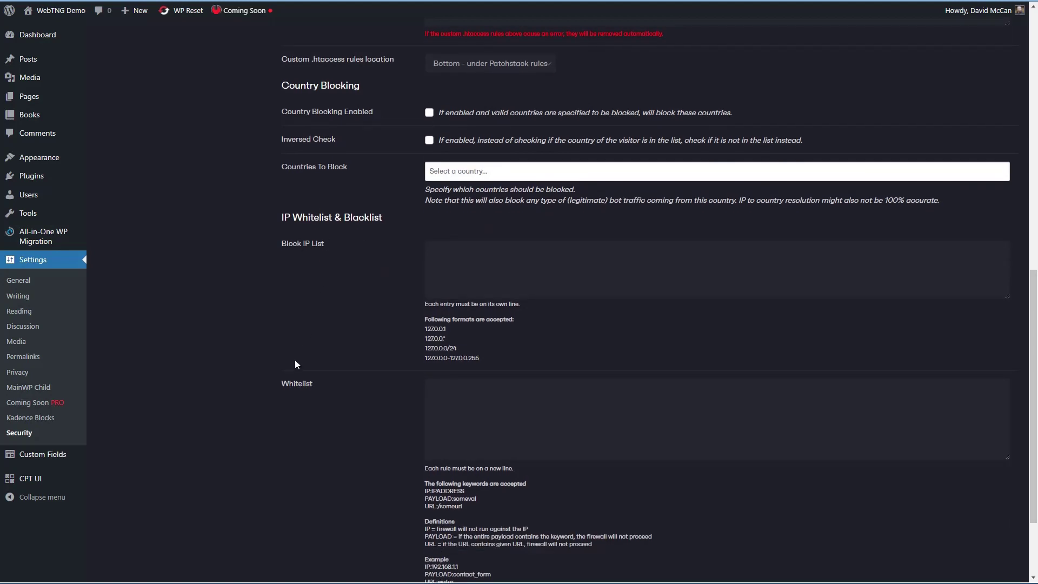
scroll(400, 412, "down", 2)
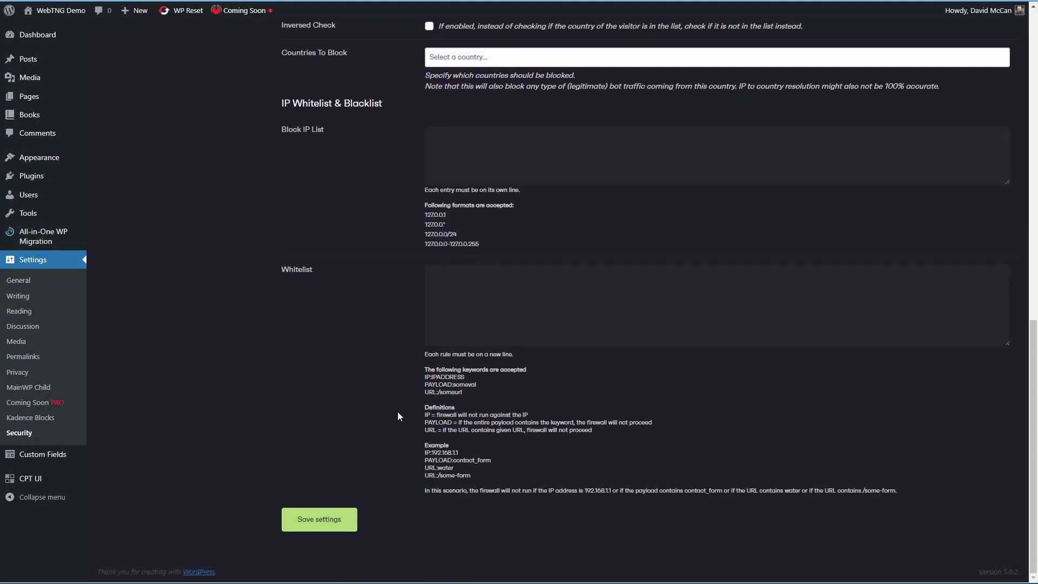
left_click(318, 519)
- Enable the automatic brute-force IP ban under Login Protection, blocking for 120 minutes after 5 failed logins over 10 minutes
left_click(169, 187)
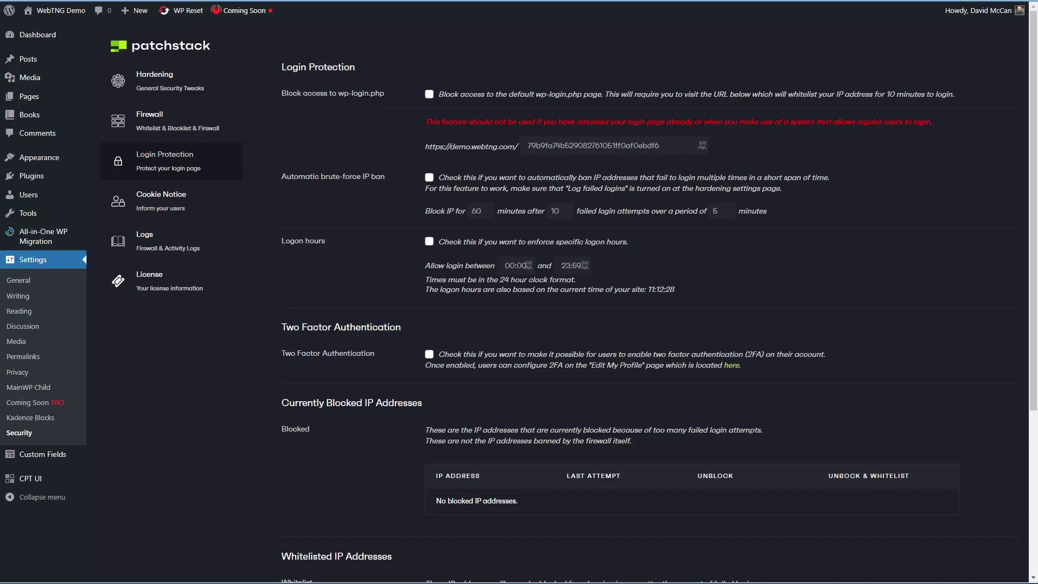
left_click(430, 177)
double_click(474, 211)
type("120")
key("Tab")
type("5")
key("Tab")
type("10")
- Check the firewall's blocking thresholds for comparison, review the remaining login protection options, and save the login protection settings
left_click(224, 127)
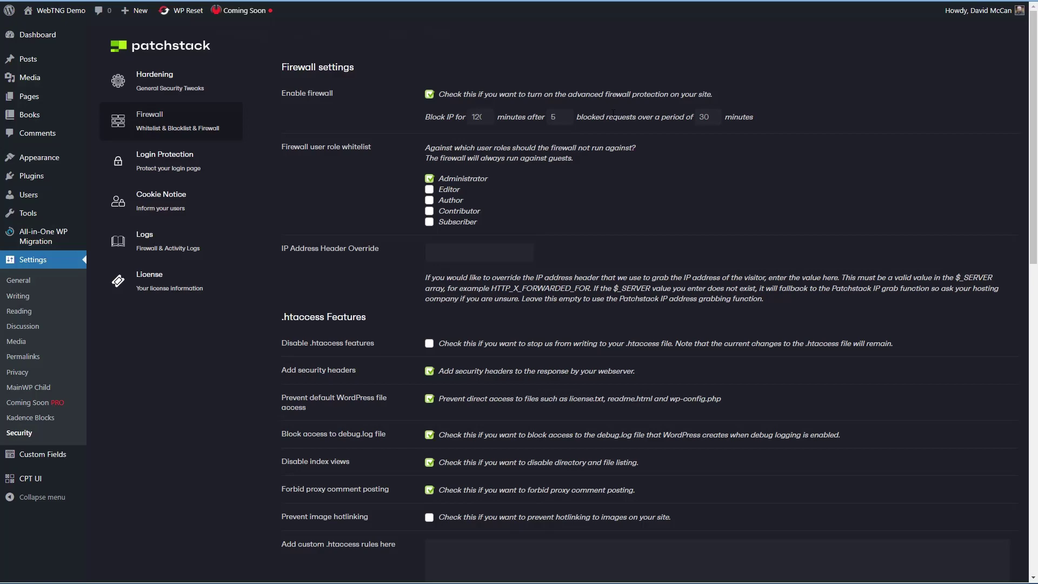
key("alt+Left")
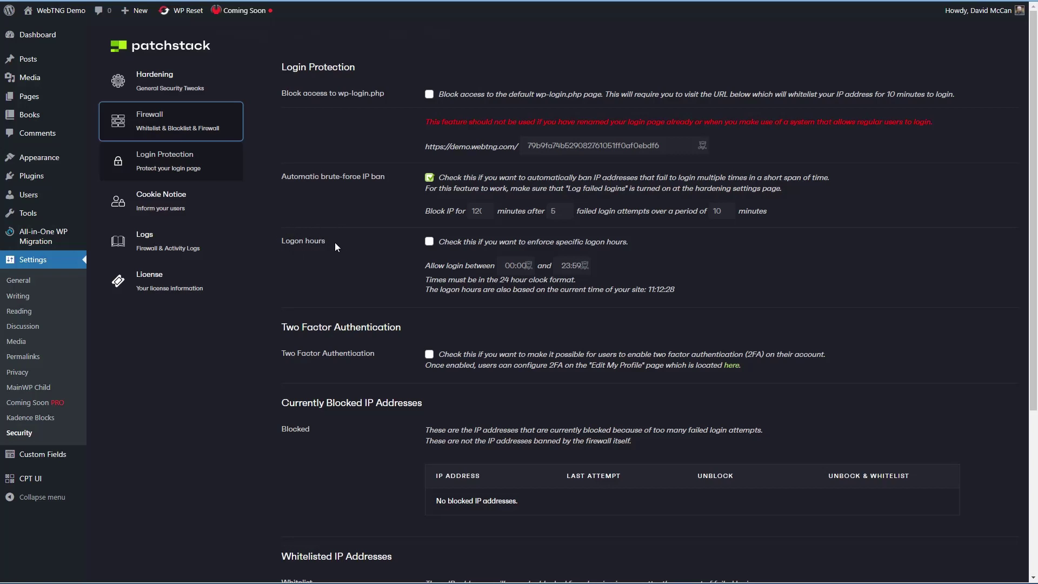
scroll(334, 243, "down", 1)
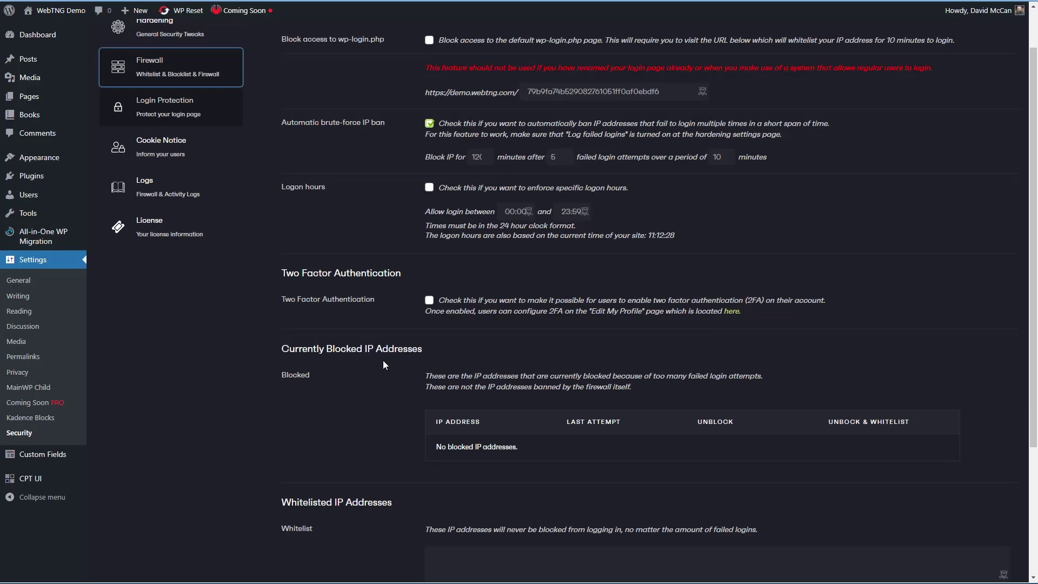
scroll(384, 363, "down", 3)
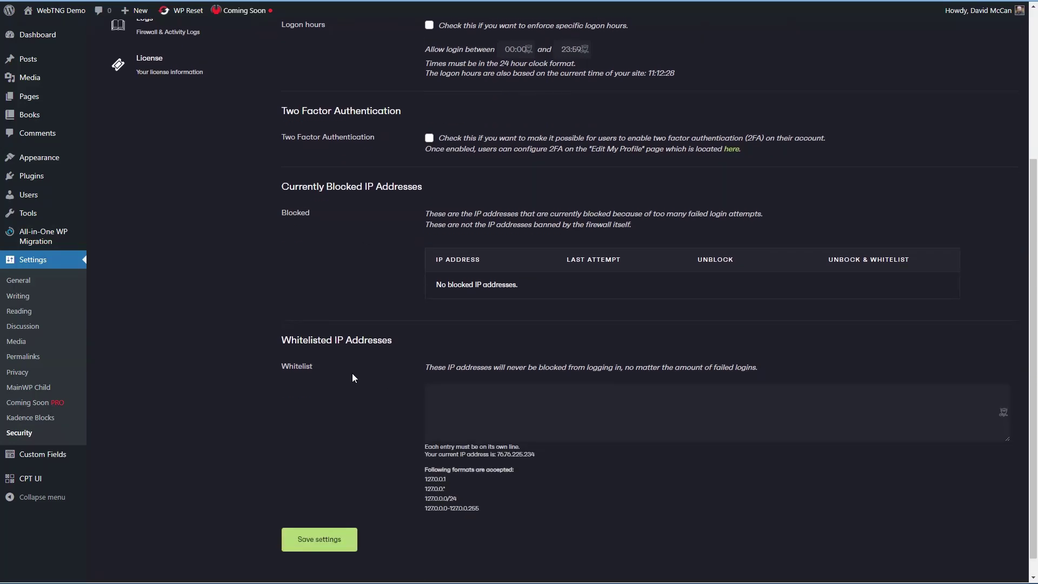
left_click(323, 541)
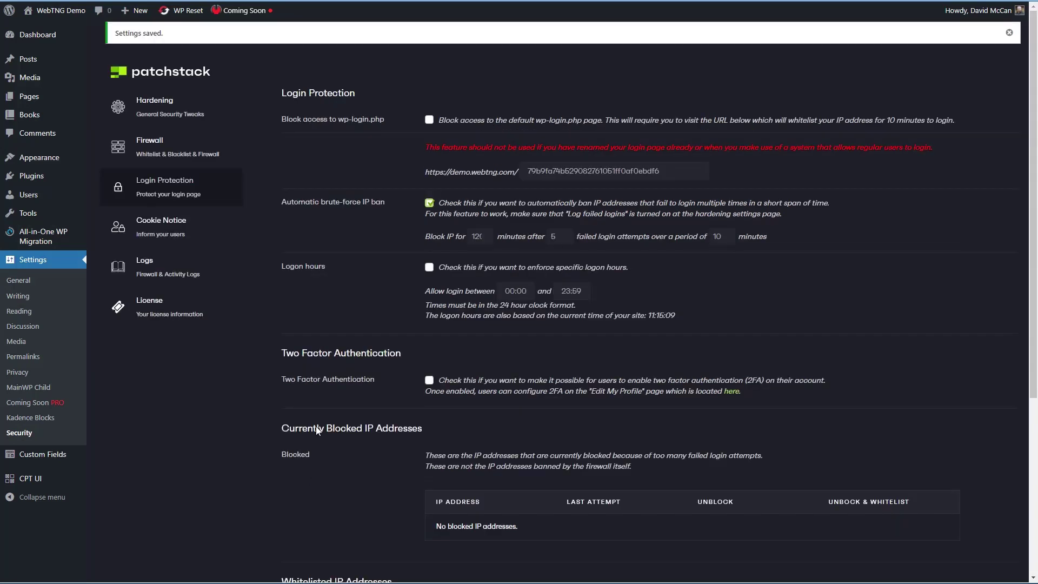
- Examine Patchstack's cookie notice settings and its firewall and activity logs
left_click(167, 226)
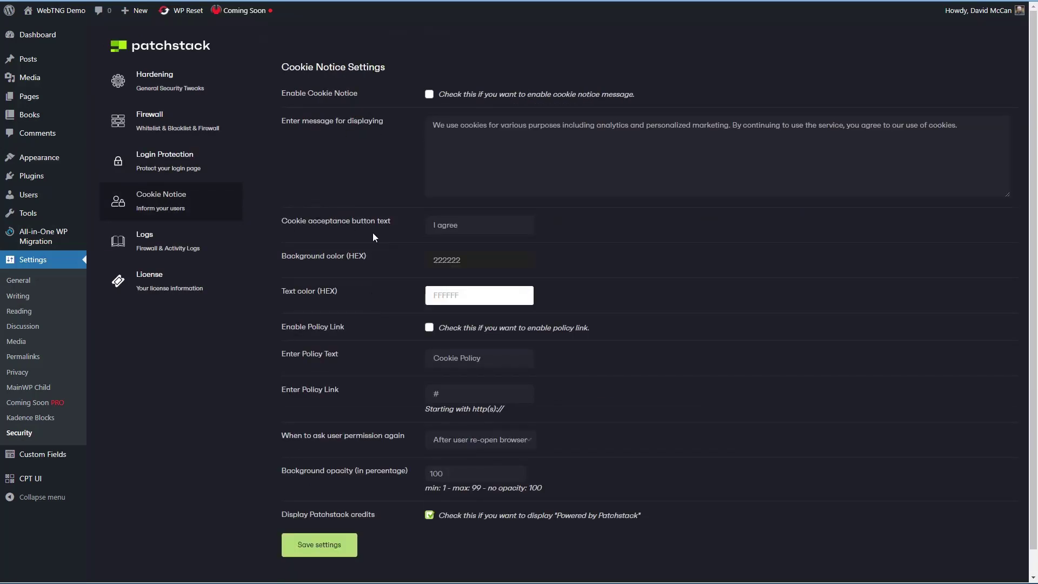
left_click(216, 243)
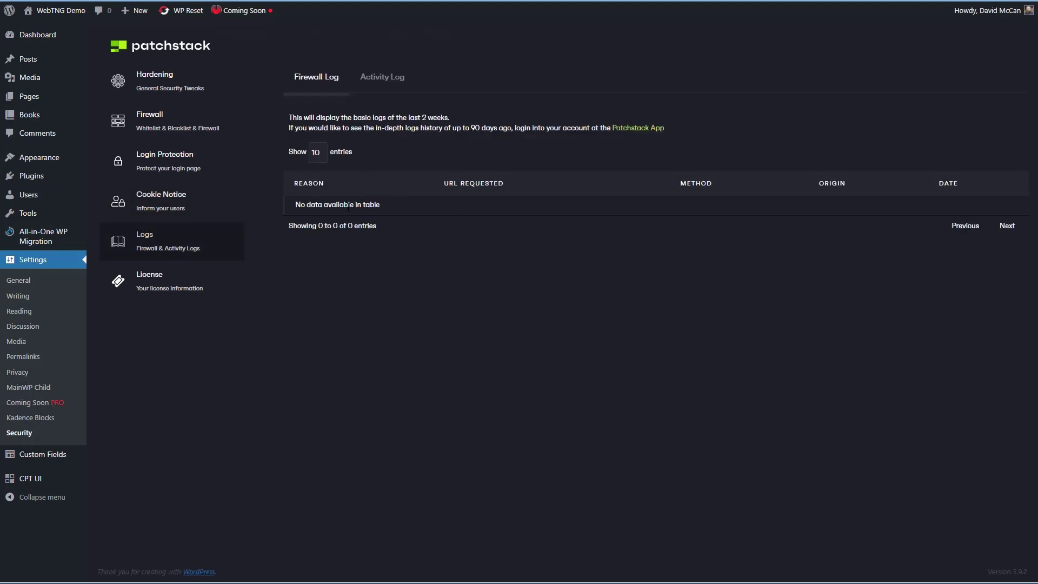
left_click(378, 83)
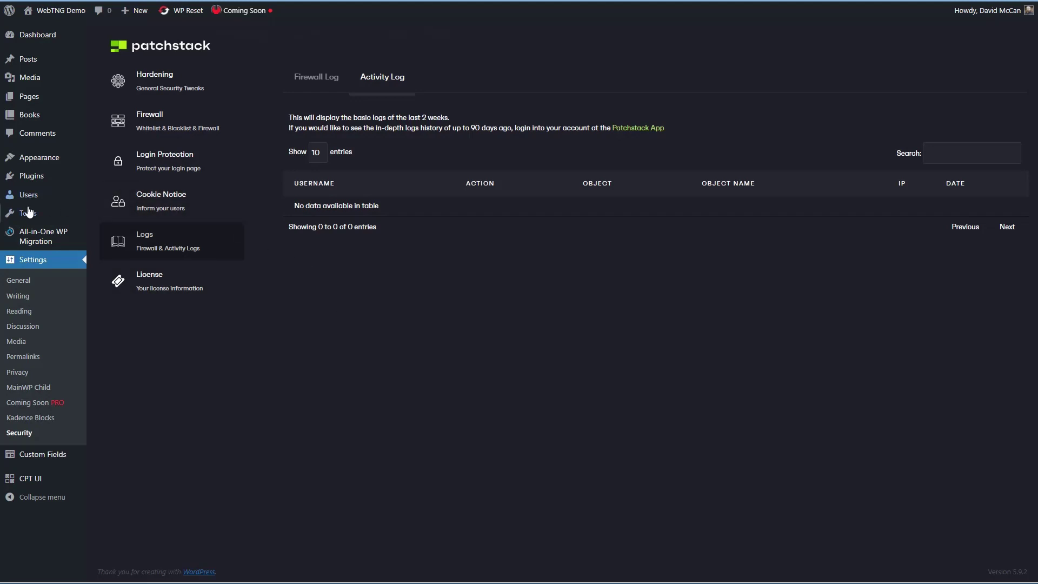
- Run an automatic P3 Plugin Profiler scan named scan_2022-04-02_patchstack_1
mouse_move(26, 214)
left_click(115, 307)
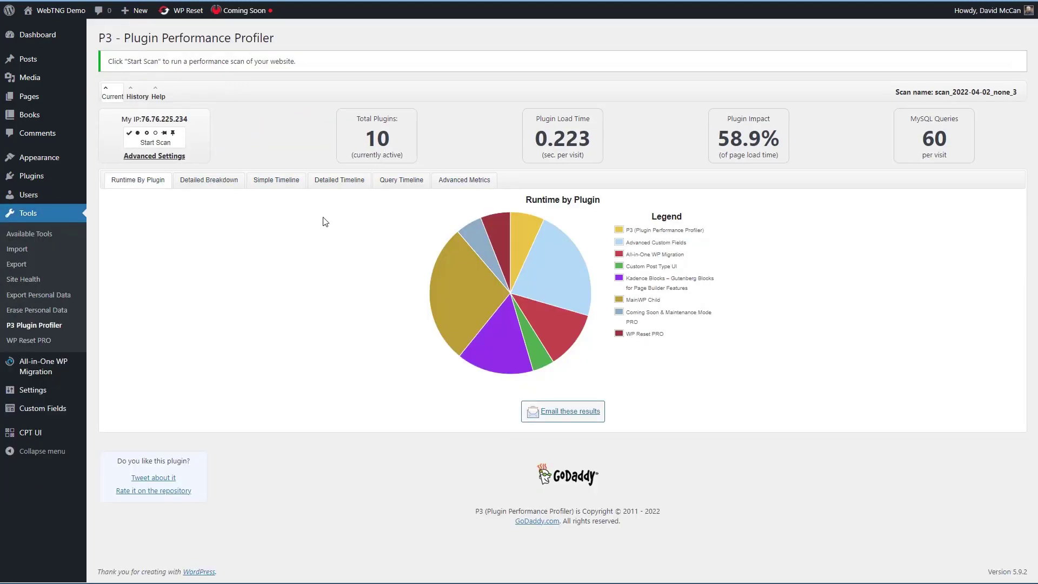
left_click(159, 140)
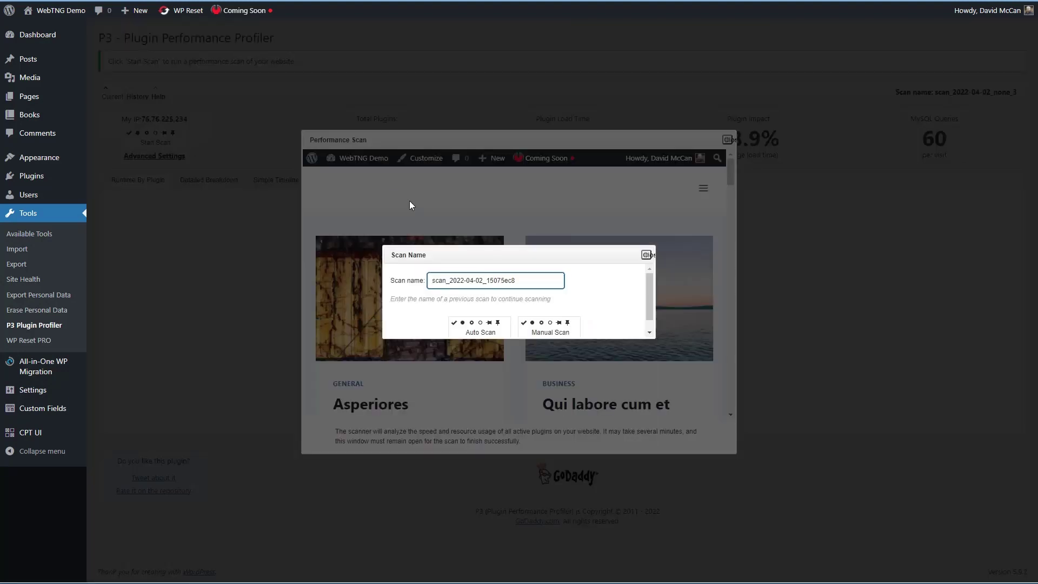
type("1")
left_click(476, 331)
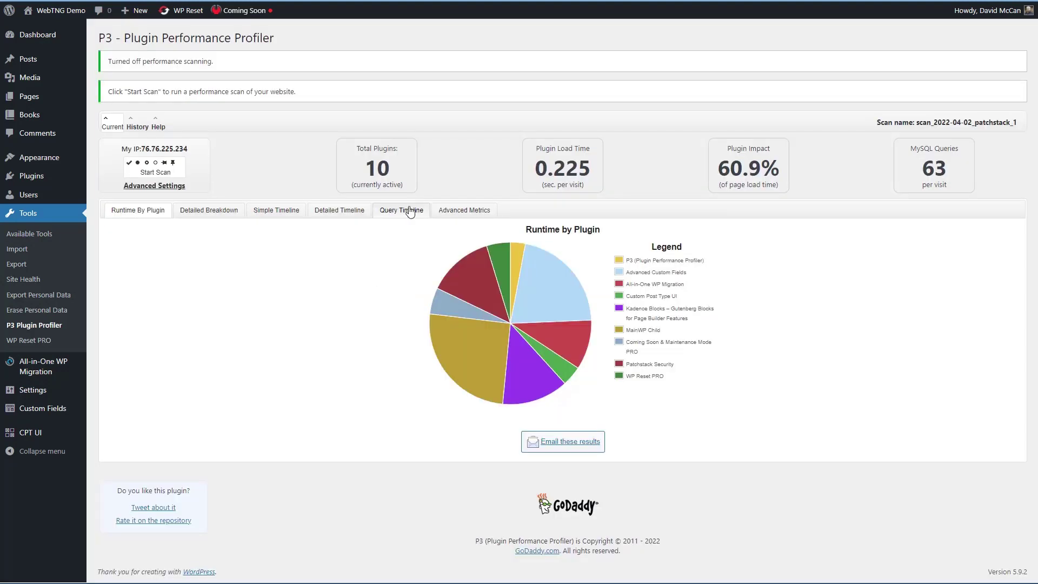
- Copy the scan's average memory usage into the UltraEdit notes as 8.00 MB under a new "patchstack" heading
left_click(455, 212)
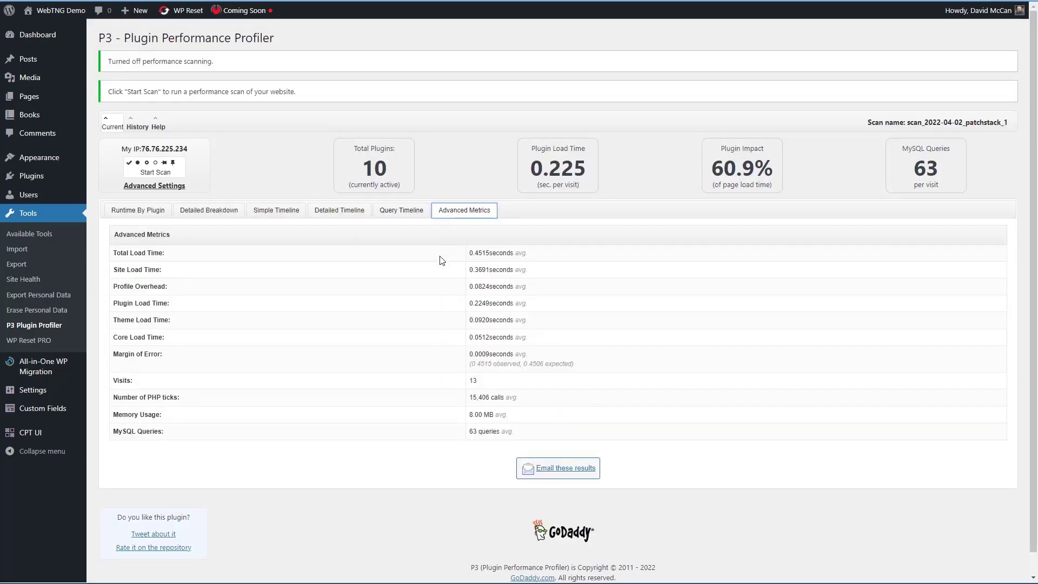
left_click_drag(469, 415, 494, 415)
key("ctrl+c")
key("alt+Tab")
type("patchstack")
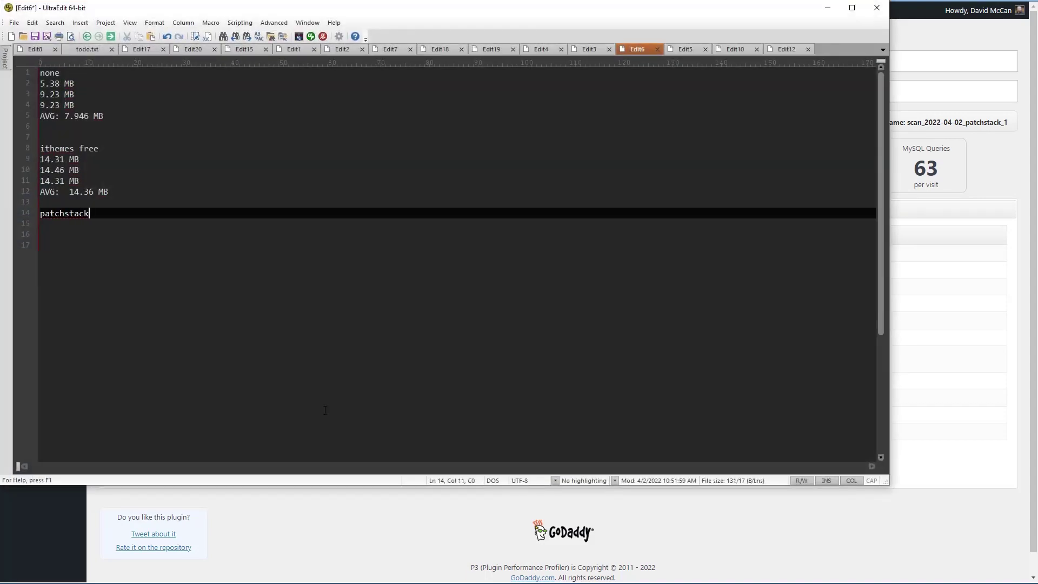
key("Return")
key("ctrl+v")
key("alt+Tab")
- Run a second automatic scan named scan_2022-04-02_patchstack_2 and add its memory usage, 10.00 MB, to the patchstack notes
left_click(154, 165)
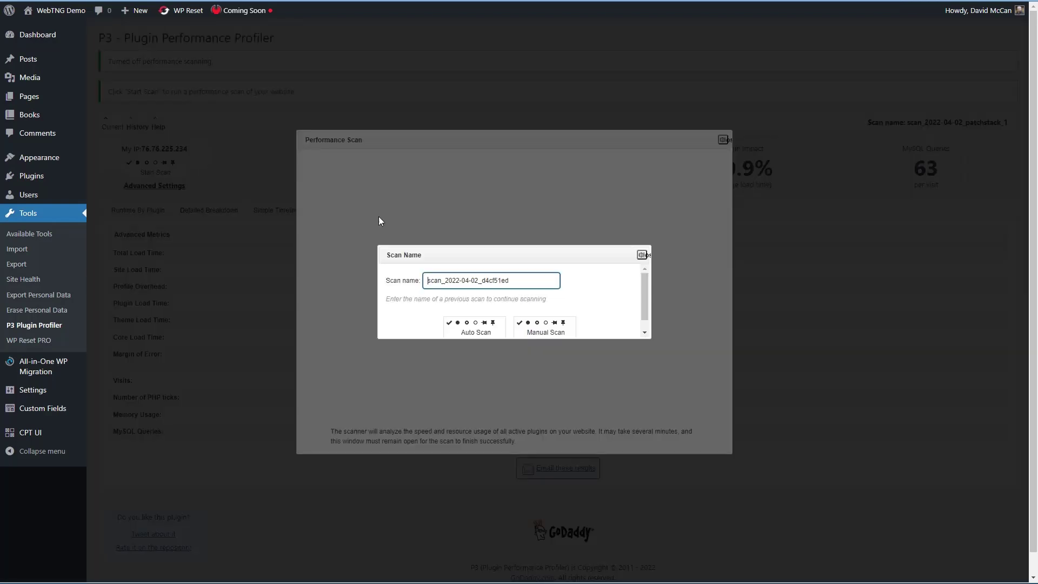
left_click(476, 328)
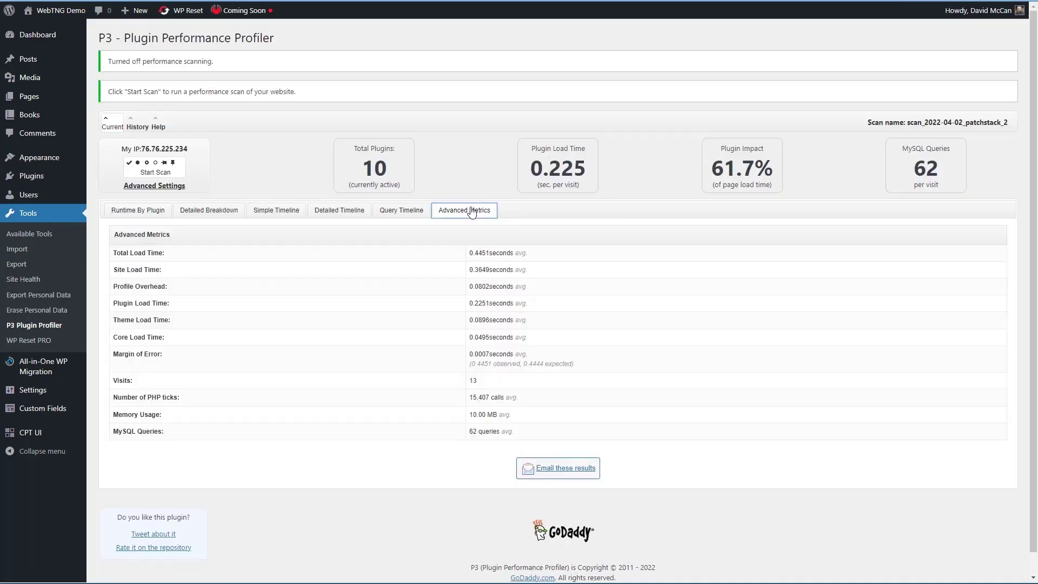
left_click_drag(468, 414, 497, 414)
key("ctrl+c")
key("alt+Tab")
key("Return")
key("ctrl+v")
key("alt+Tab")
- Run a third automatic scan named scan_2022-04-02_patchstack_3 and add its memory usage, 10.00 MB, to the patchstack notes
left_click(155, 168)
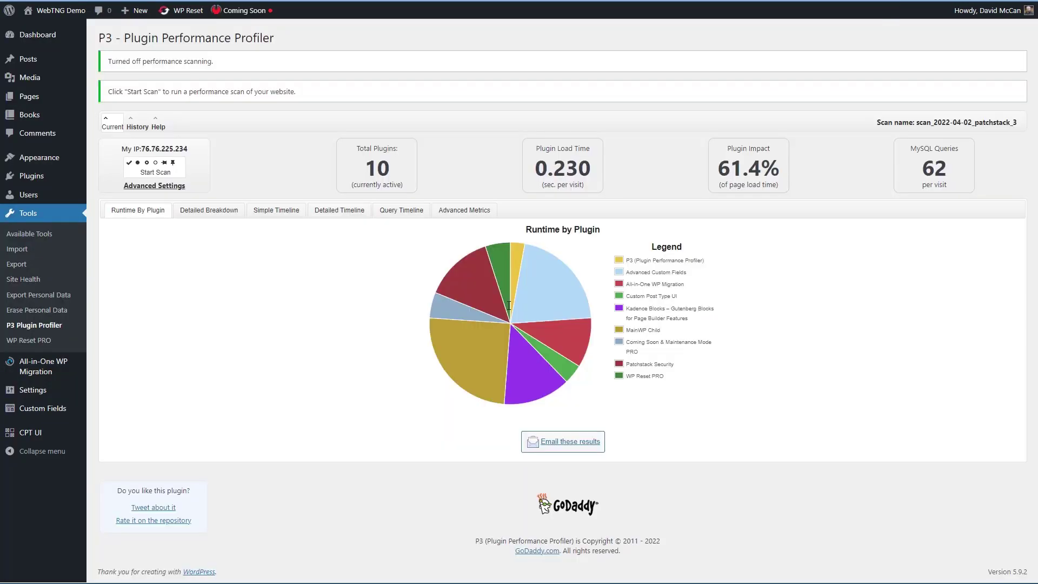
left_click(464, 210)
left_click_drag(471, 415, 497, 414)
key("ctrl+c")
key("alt+Tab")
key("Return")
key("ctrl+v")
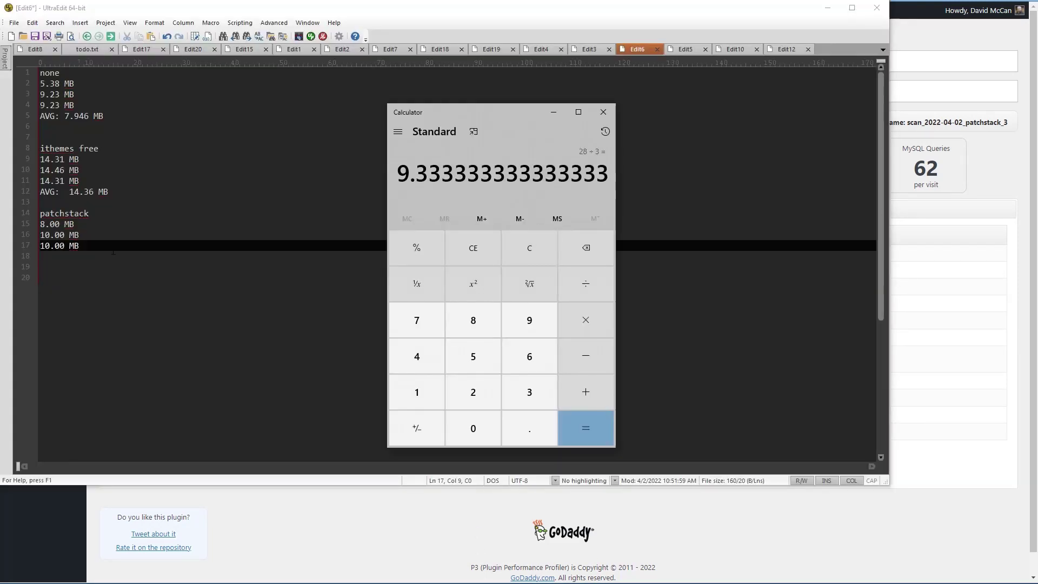
- Add "AVG: 9.33 MB" below the patchstack results in the notes and remove the extra blank line after the "none" section
left_click(113, 247)
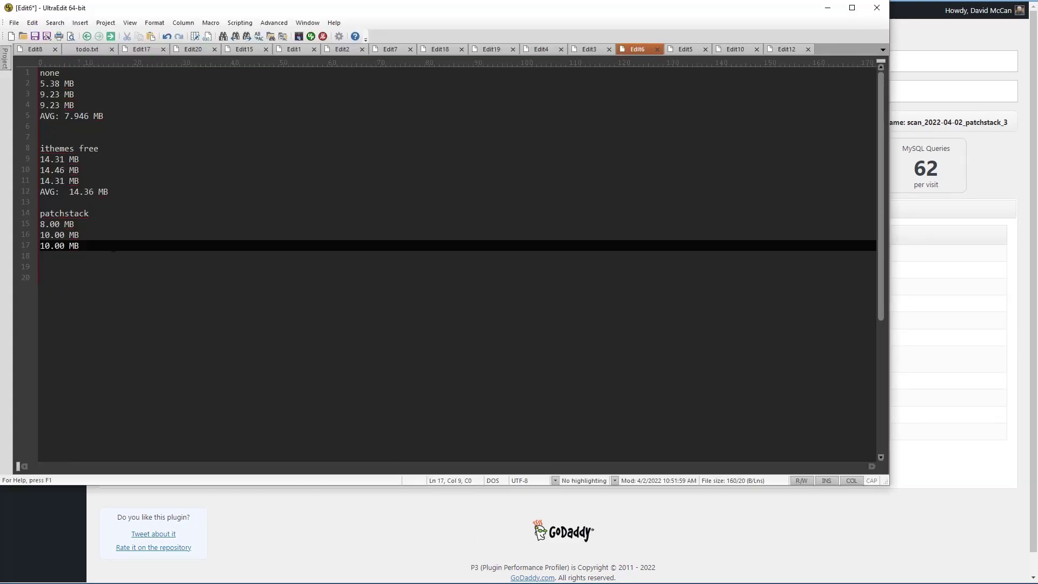
key("Return")
type("AVG: 9.33 MB")
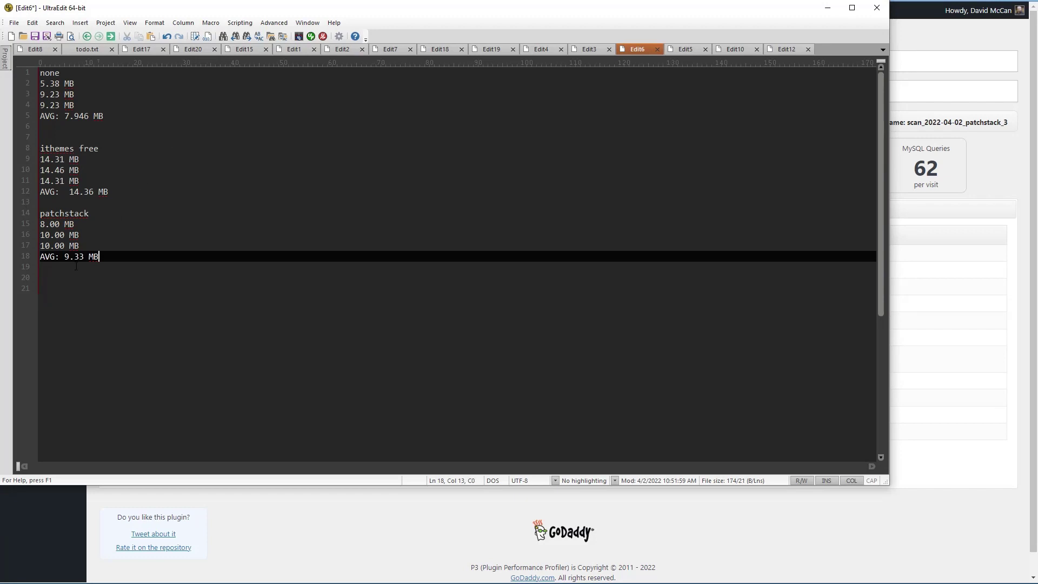
left_click(75, 125)
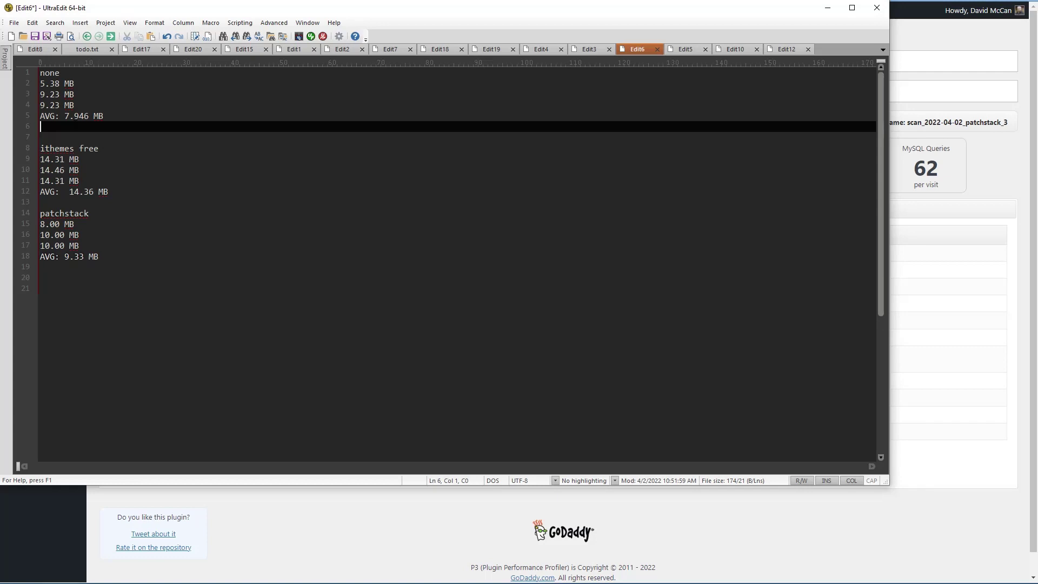
key("Delete")
- Switch to the browser and review the Wordfence Security plugin page on WordPress.org, including its features, ratings and support figures
key("alt+Tab")
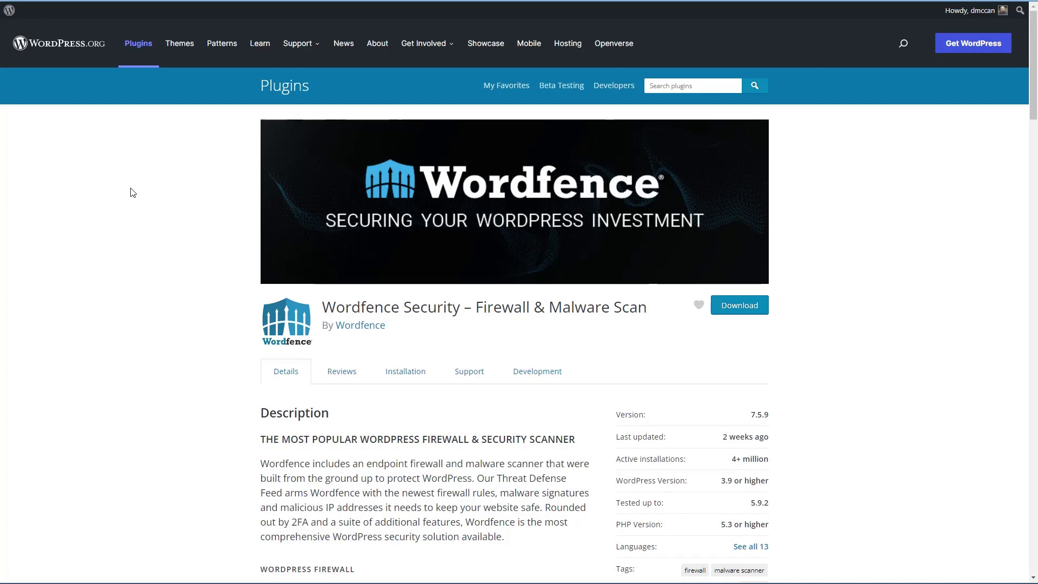
scroll(133, 193, "down", 2)
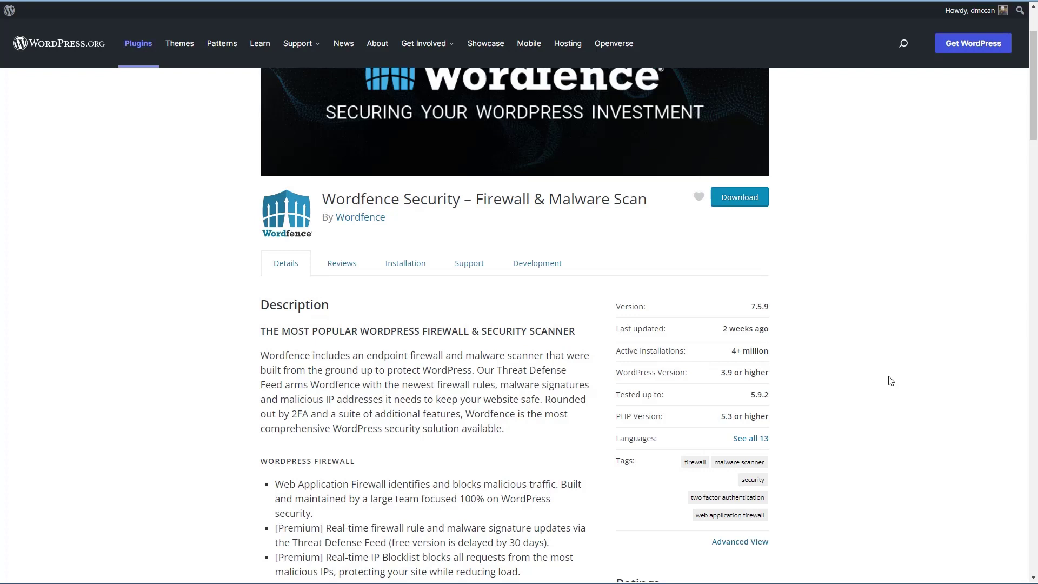
scroll(891, 381, "down", 1)
scroll(892, 382, "down", 3)
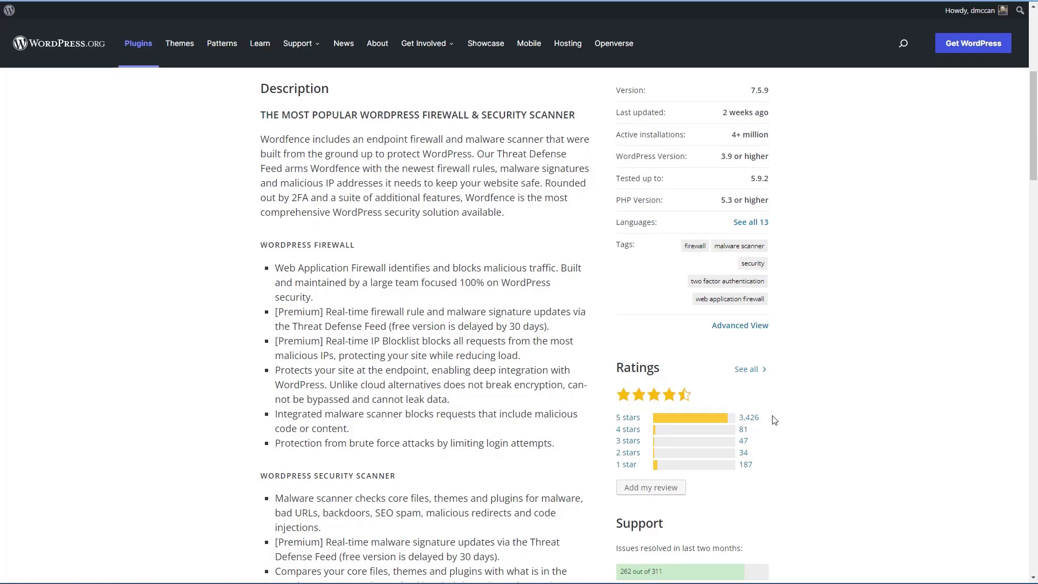
scroll(774, 420, "down", 1)
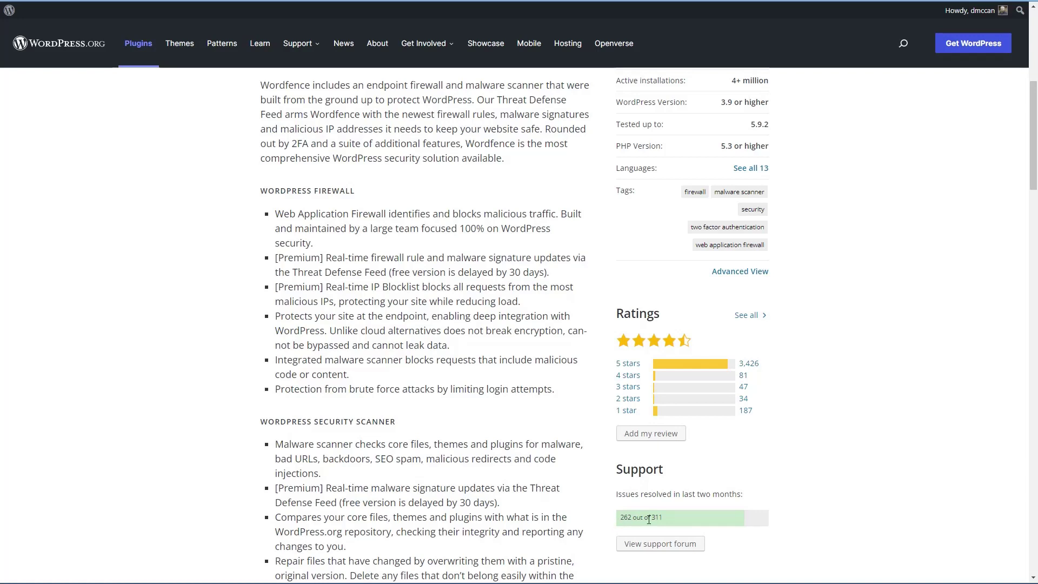
scroll(645, 505, "up", 1)
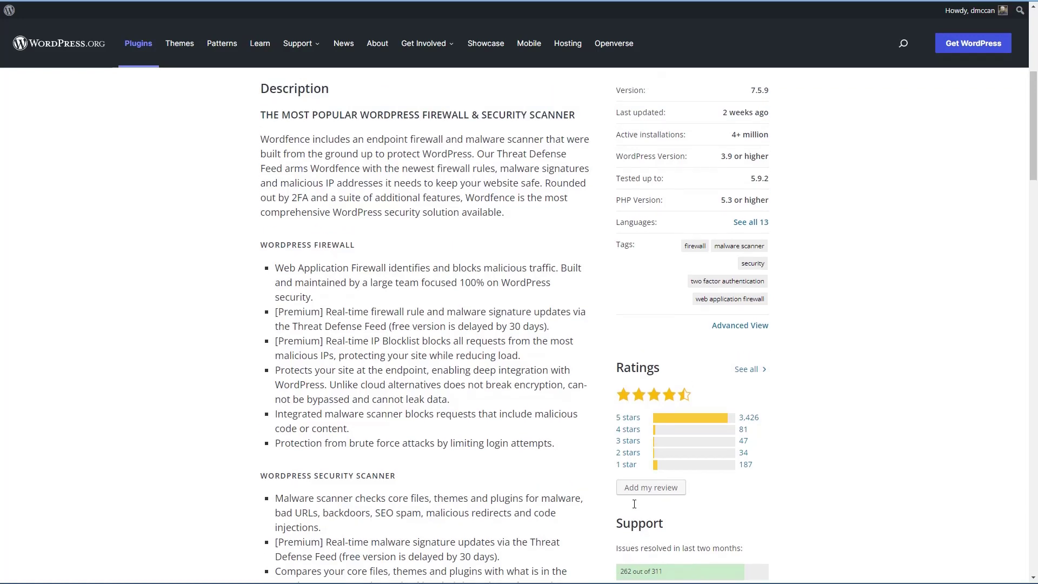
scroll(645, 505, "down", 2)
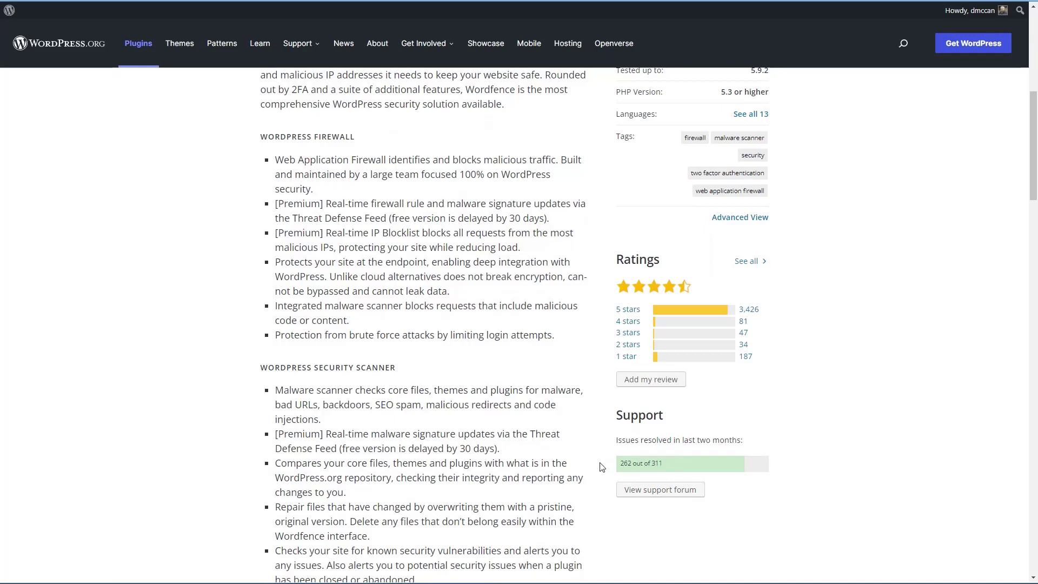
scroll(599, 467, "up", 8)
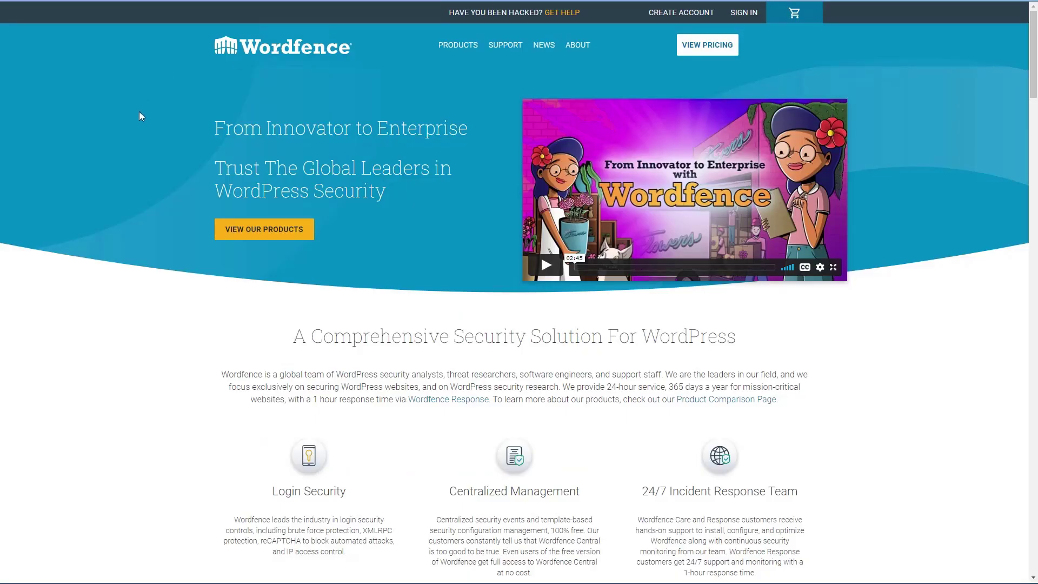
- Open the products overview on the Wordfence website and view the comparison of its plans
mouse_move(455, 51)
left_click(460, 82)
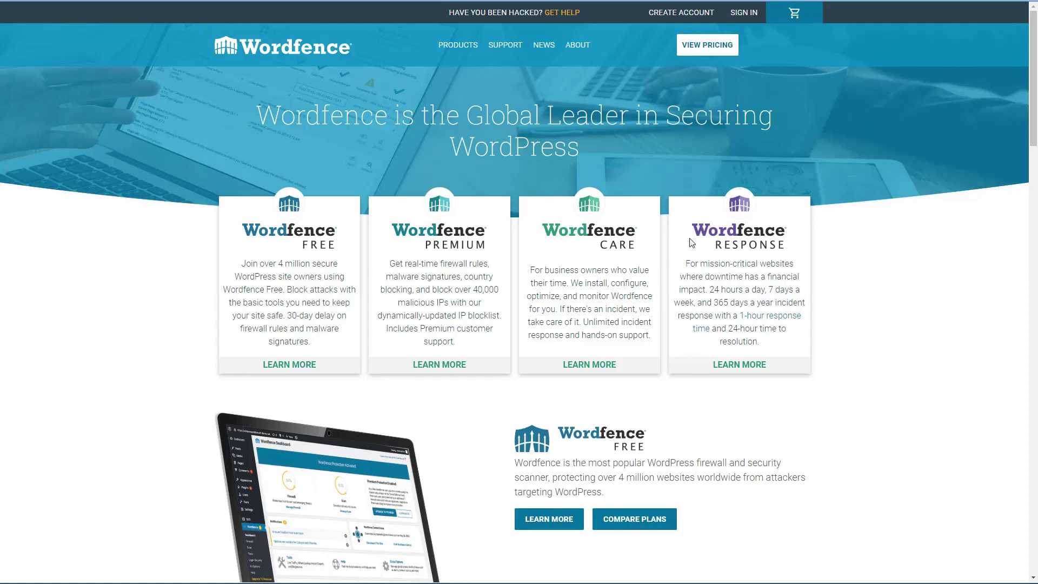
left_click(643, 520)
scroll(155, 334, "down", 1)
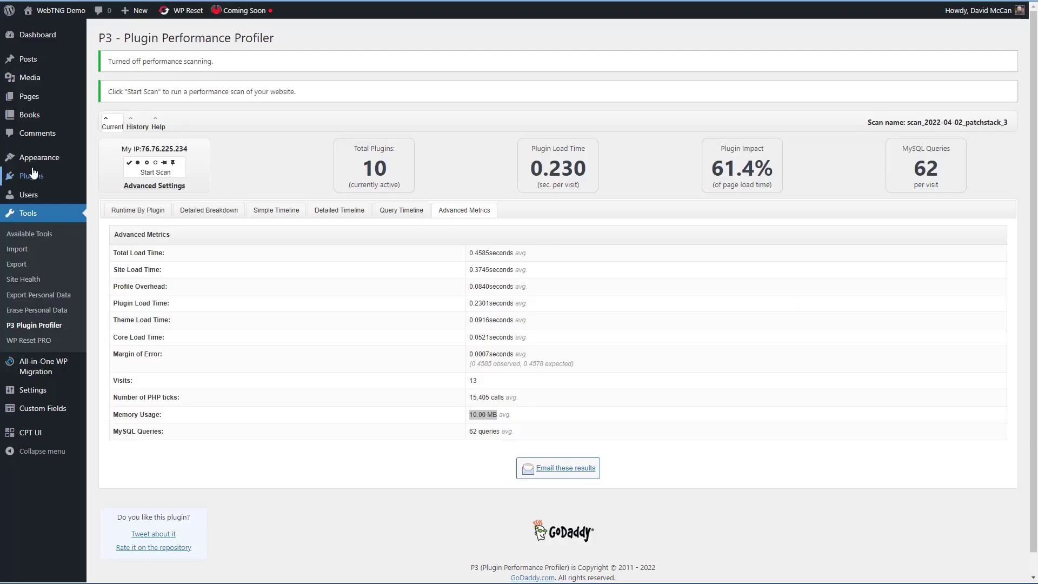
- Deactivate the Patchstack Security plugin on the WebTNG Demo site and delete it with its data
mouse_move(34, 176)
left_click(38, 178)
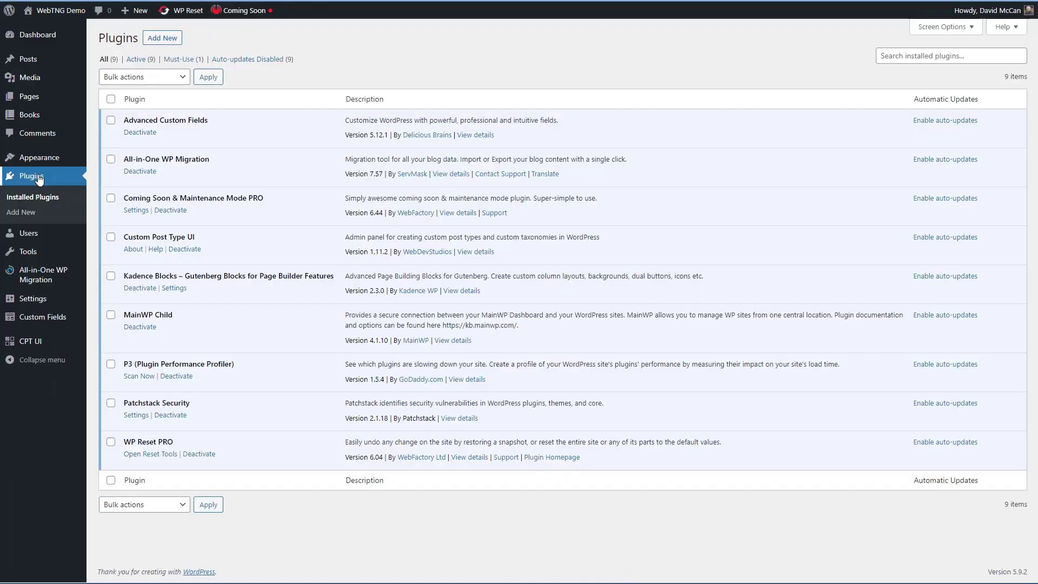
left_click(177, 416)
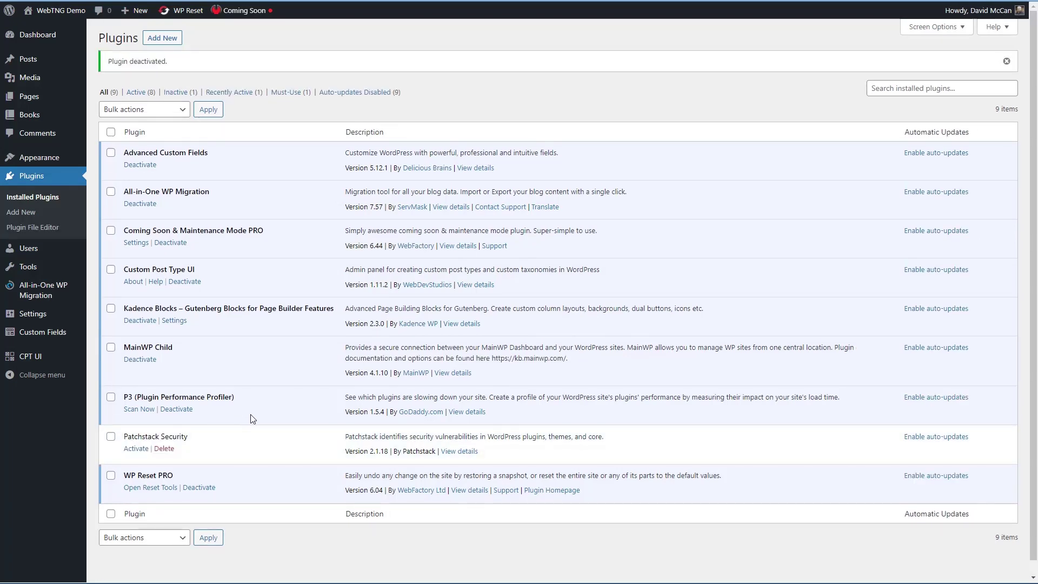
left_click(164, 449)
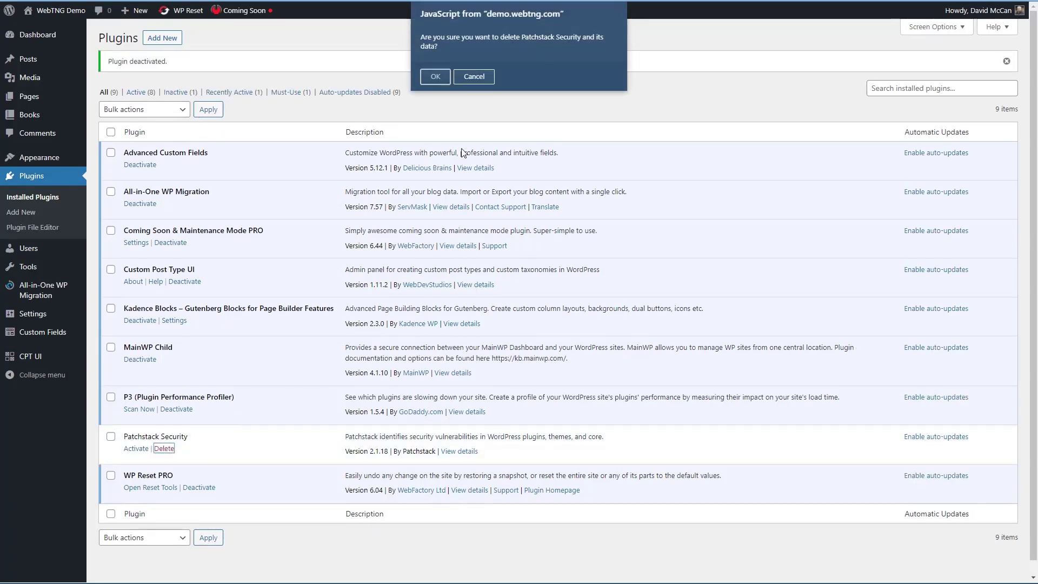
left_click(435, 76)
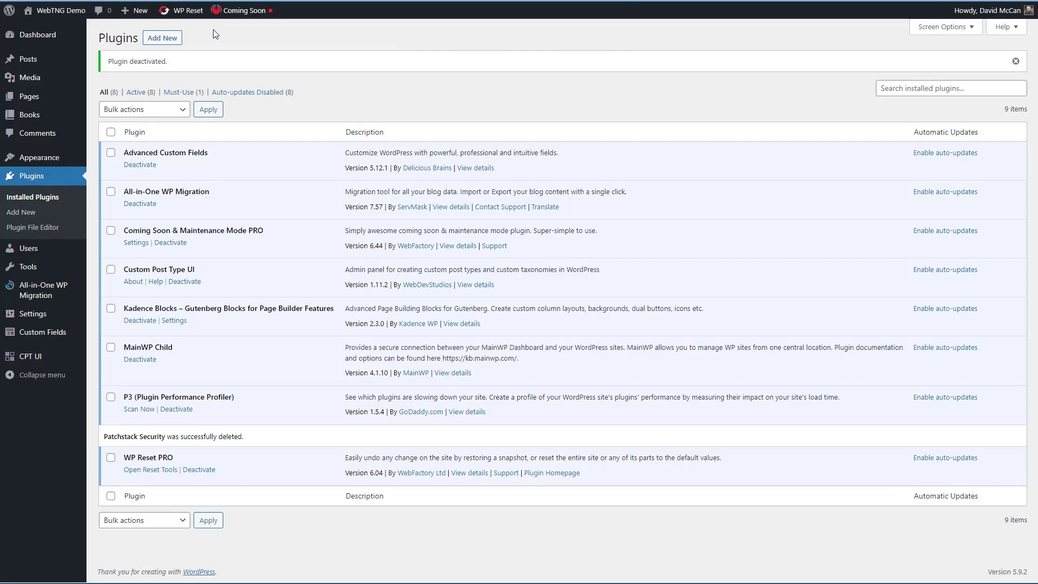
- Search the plugin directory for "wordfence", then install and activate Wordfence Security – Firewall & Malware Scan
left_click(163, 39)
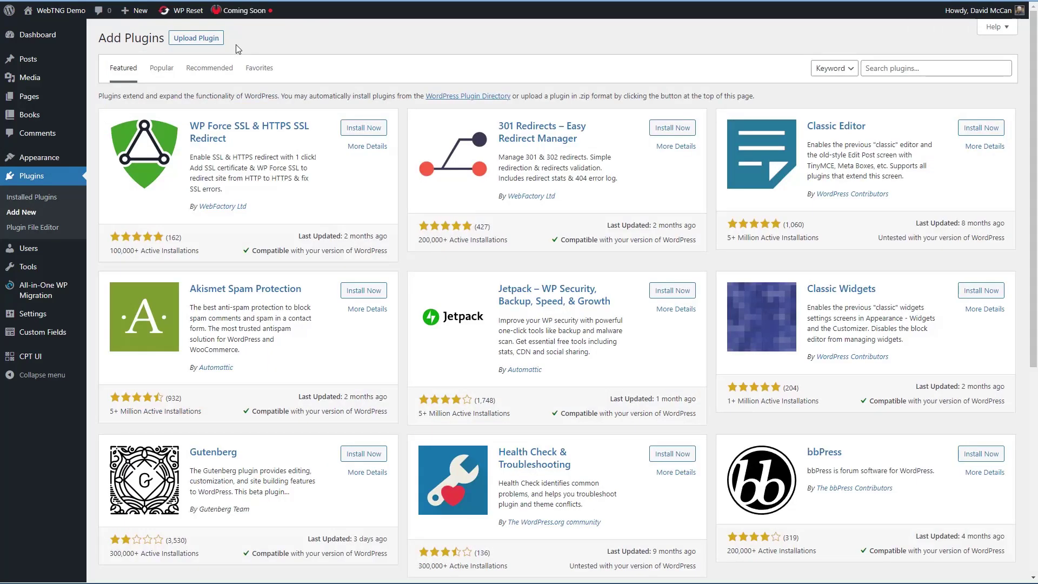
left_click(882, 69)
type("wordfence")
left_click(363, 131)
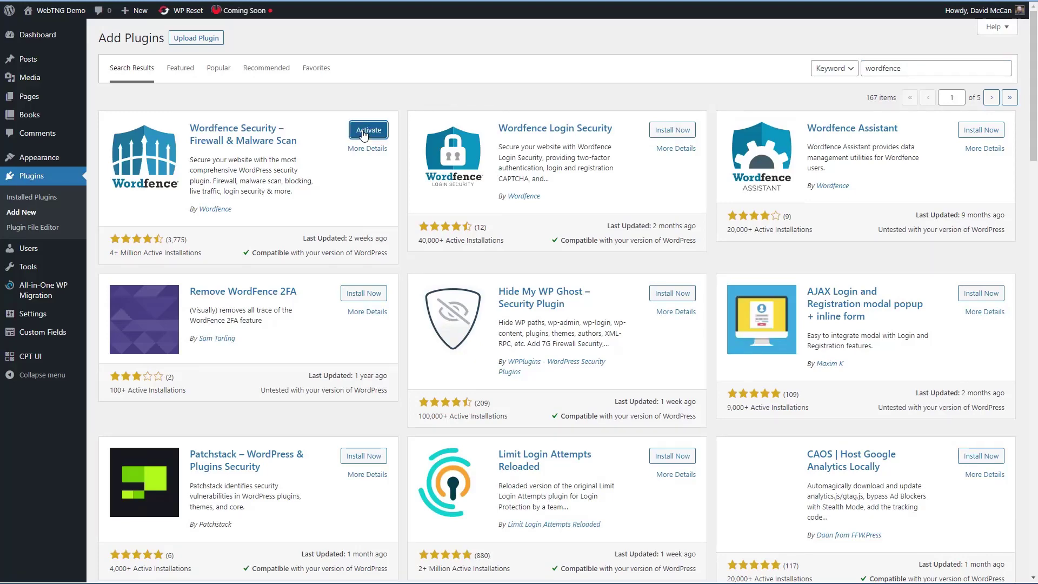
left_click(364, 134)
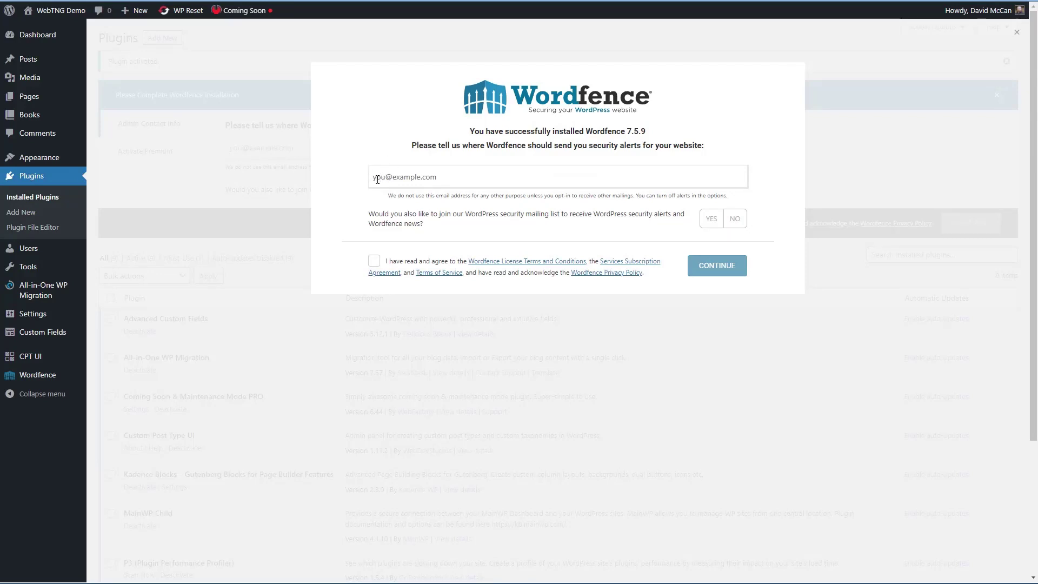
- Complete the Wordfence setup with the alert e-mail address, accepting the terms, declining the mailing list and skipping the premium licence key
key("ctrl+v")
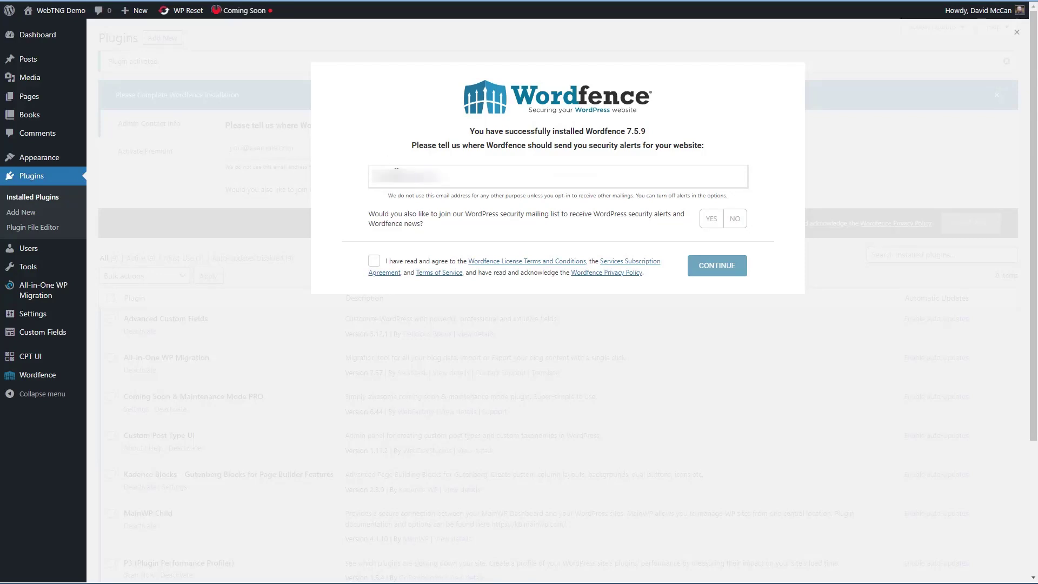
left_click(374, 261)
left_click(737, 219)
left_click(720, 266)
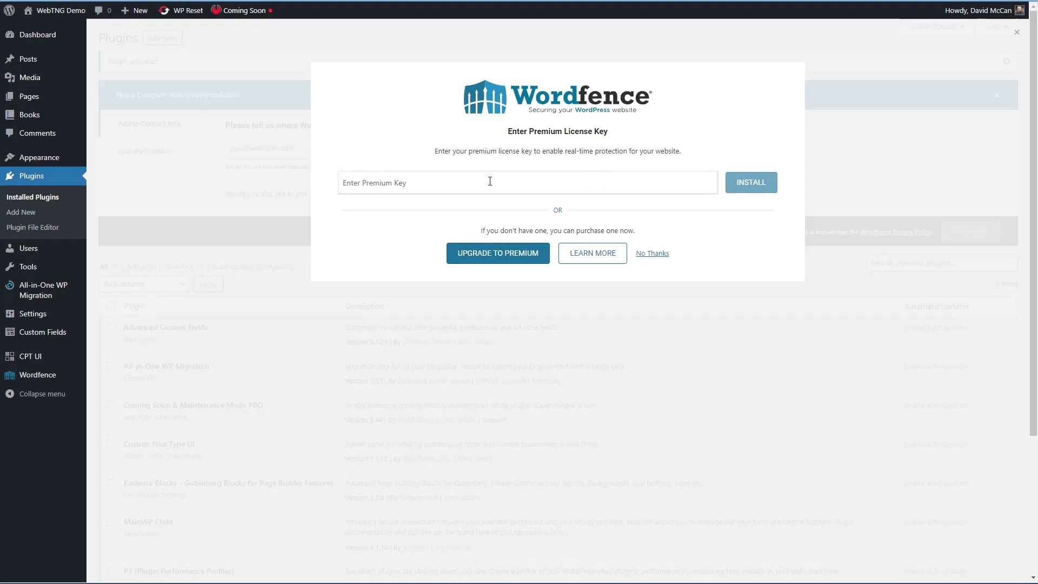
left_click(655, 254)
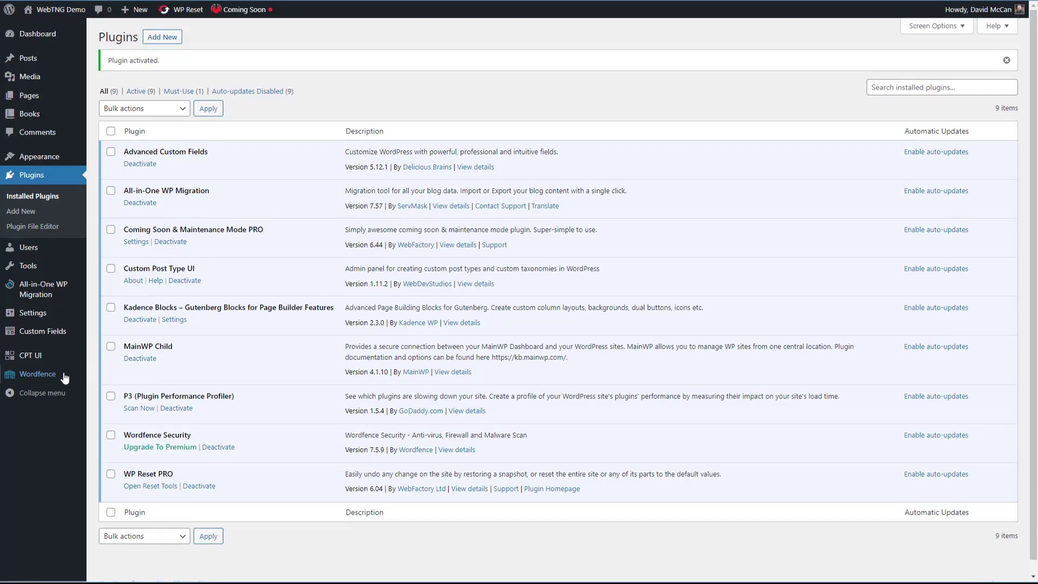
- Open the Wordfence dashboard, close its introductory tour and review the protection status, notifications, tools and attack chart
mouse_move(43, 375)
left_click(101, 378)
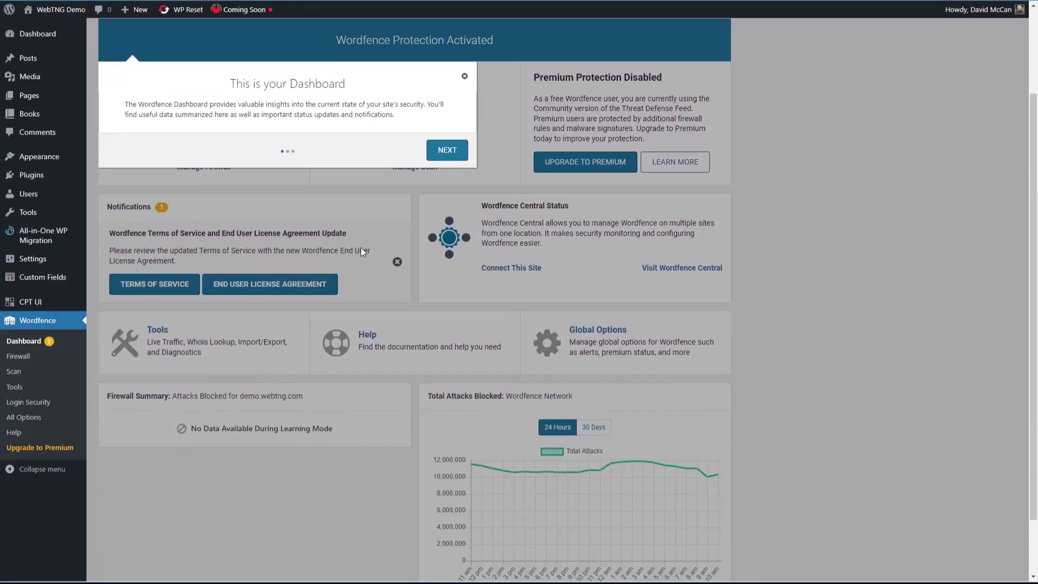
left_click(464, 75)
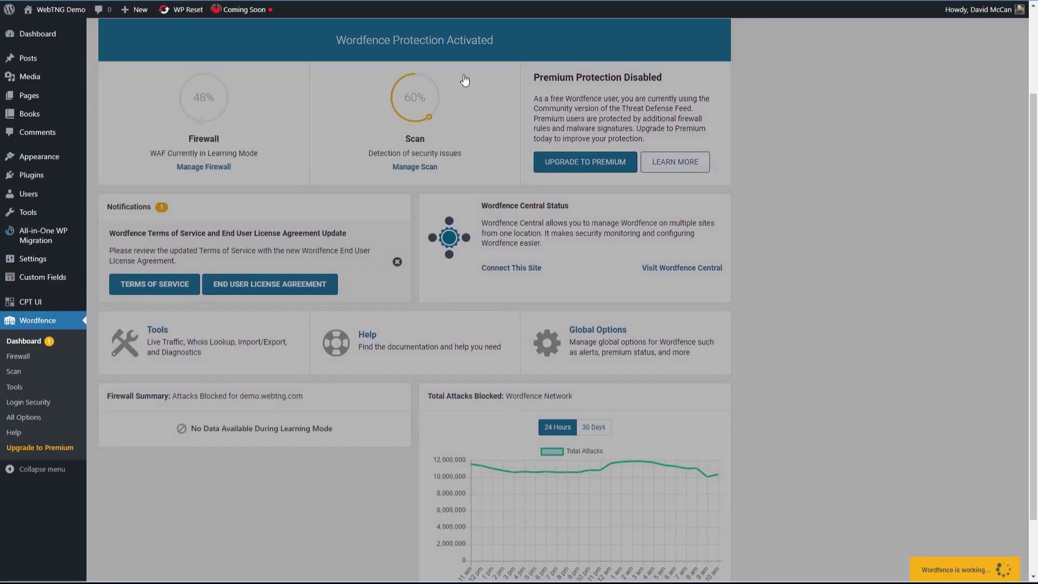
scroll(851, 215, "up", 3)
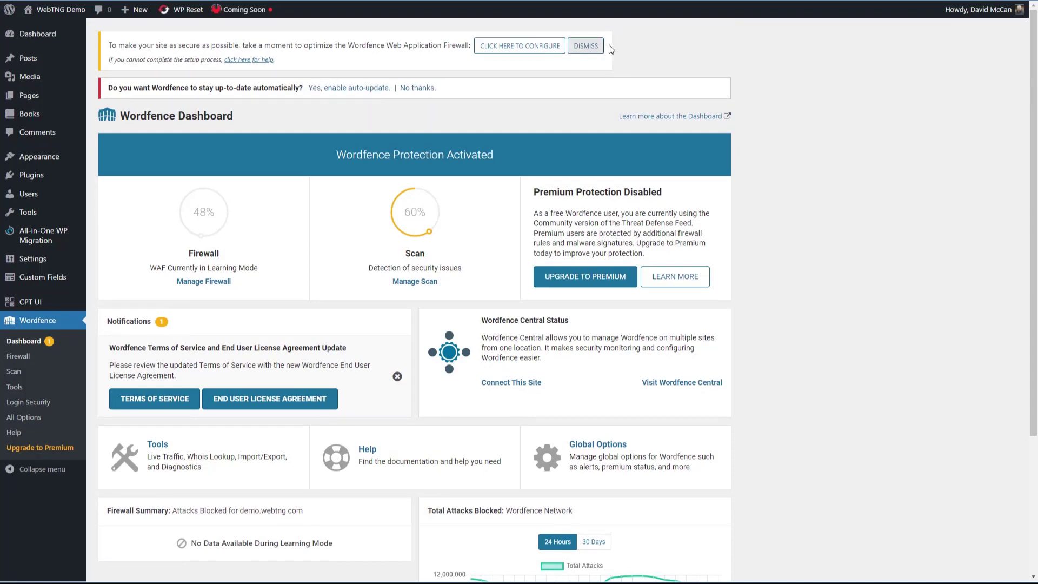
scroll(449, 108, "down", 2)
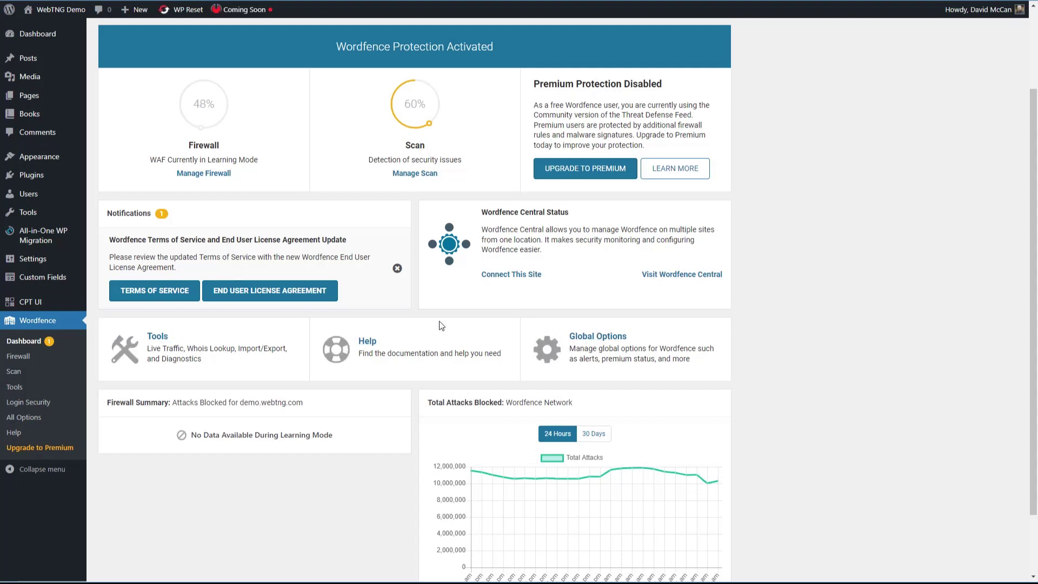
scroll(330, 357, "down", 2)
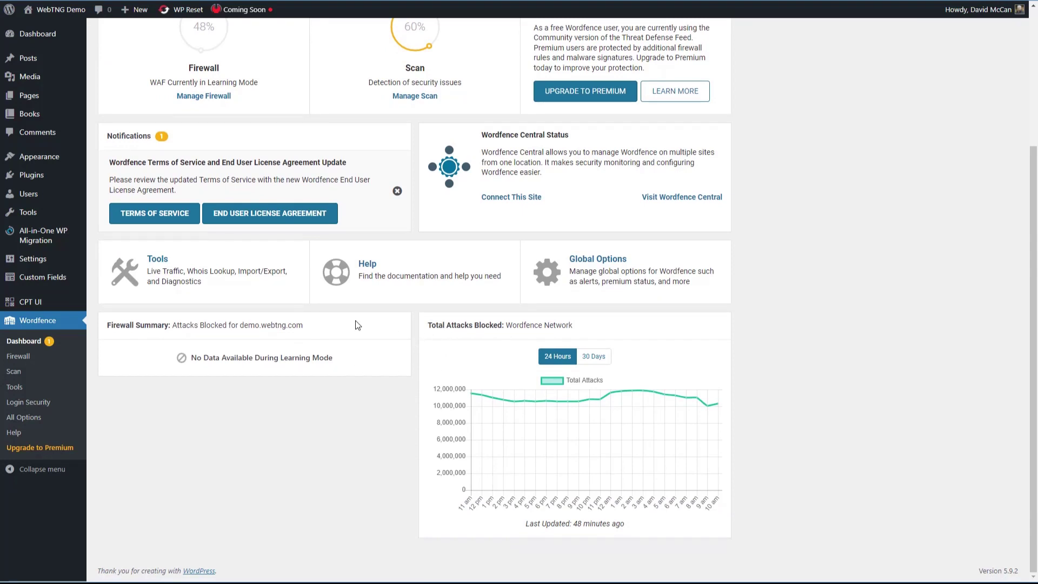
mouse_move(501, 388)
mouse_move(719, 410)
scroll(22, 357, "up", 3)
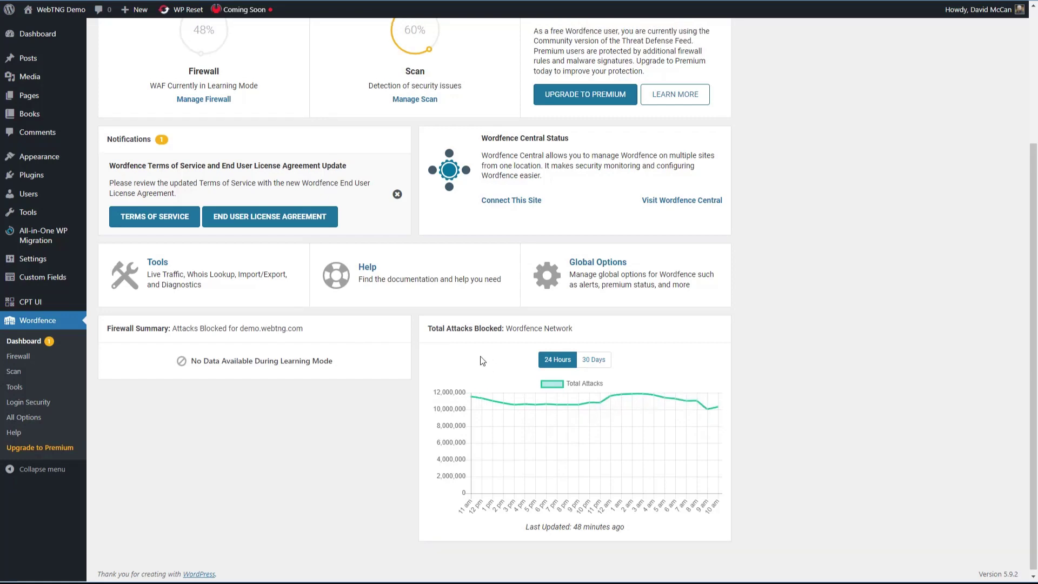
- Open the Wordfence firewall's management options, close the introductory tours and set the Web Application Firewall Status to Enabled and Protecting
left_click(24, 356)
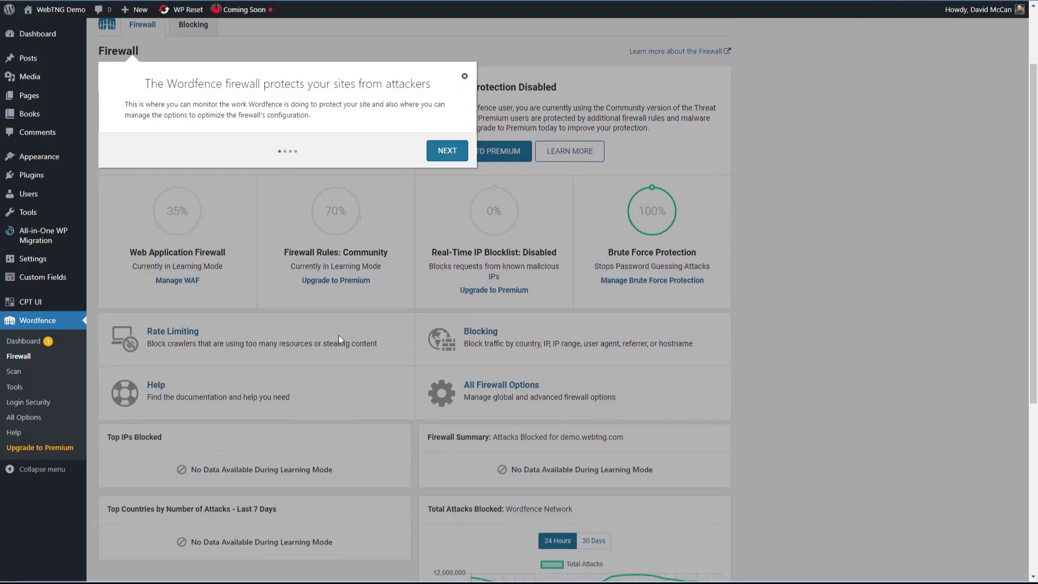
left_click(339, 336)
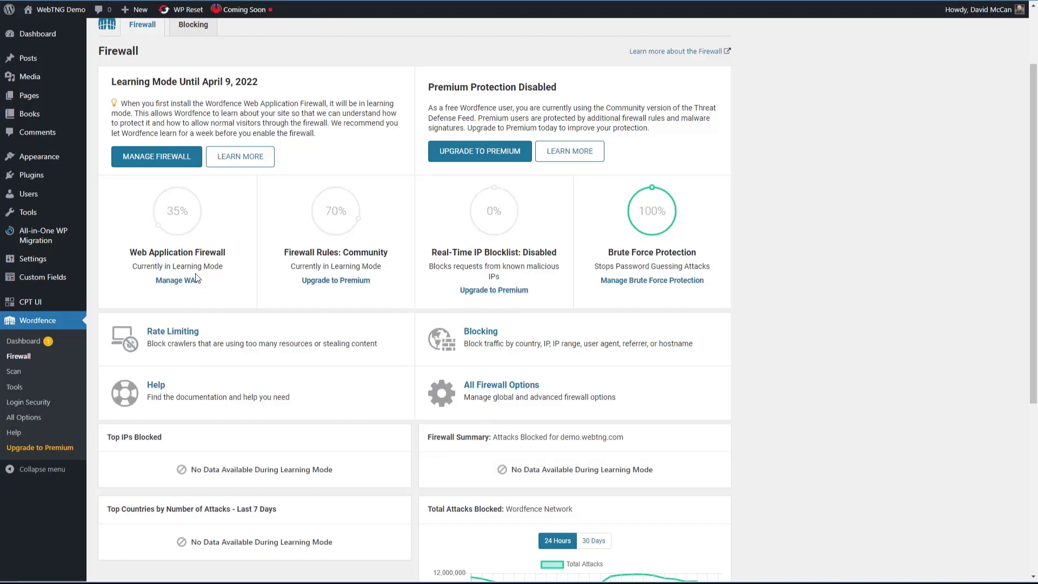
left_click(149, 161)
left_click(418, 130)
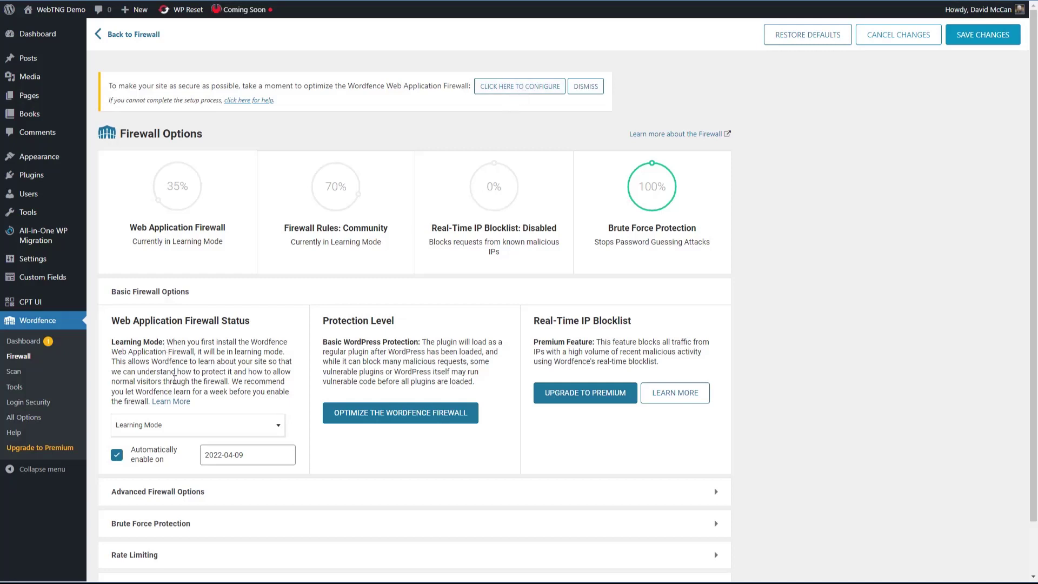
left_click(178, 429)
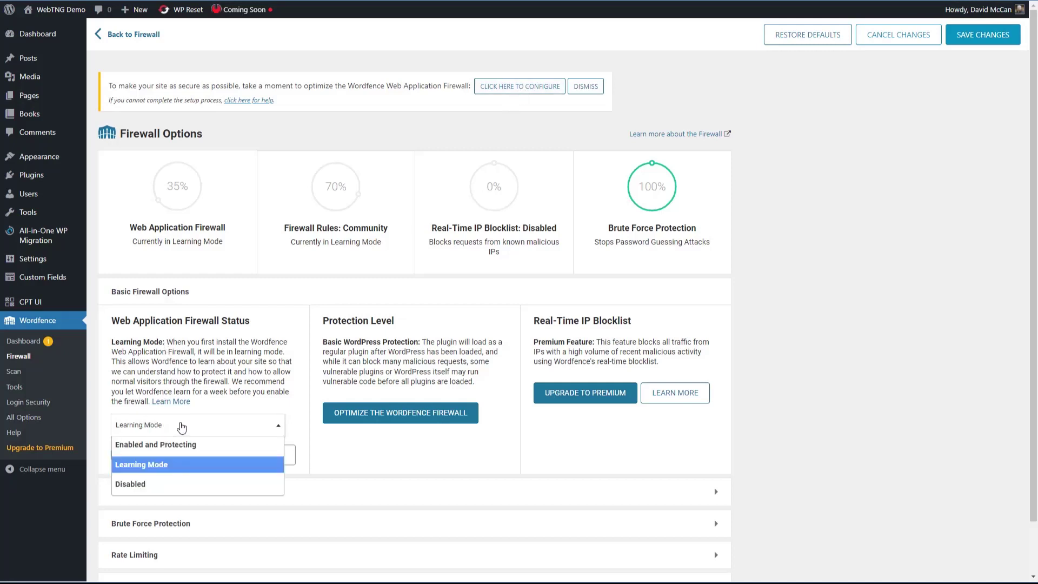
left_click(174, 449)
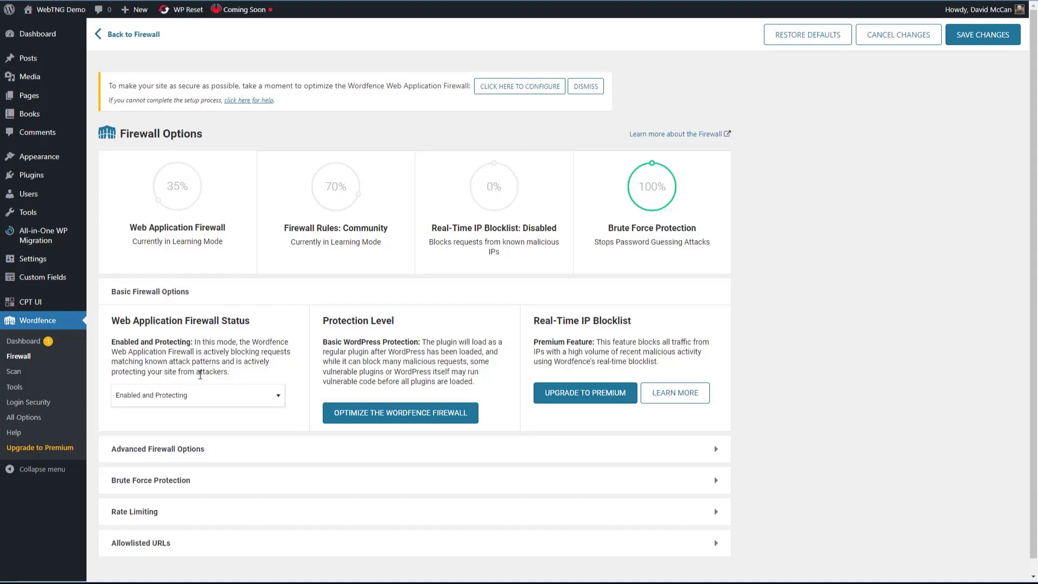
left_click(219, 397)
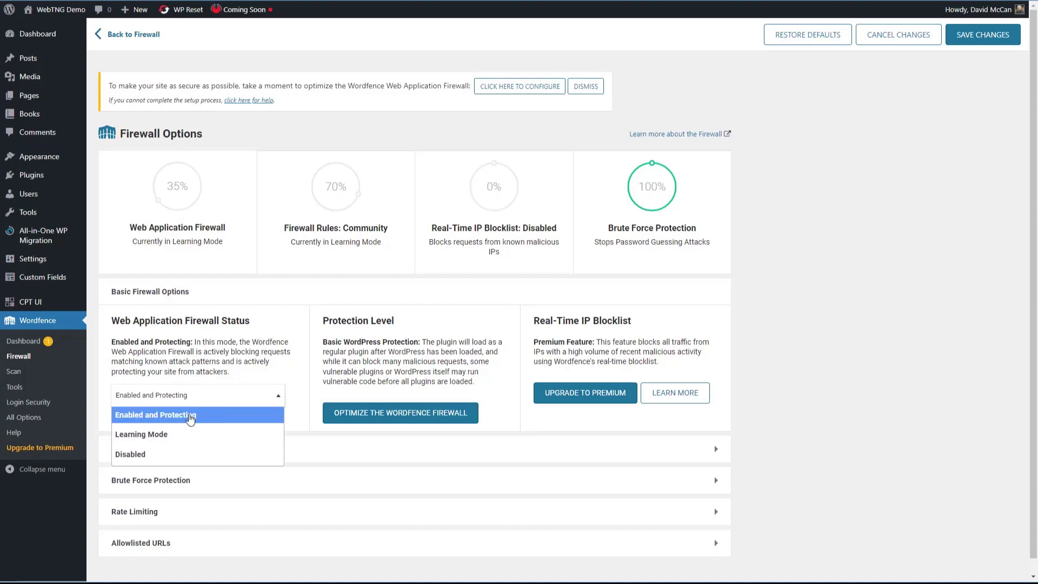
left_click(191, 417)
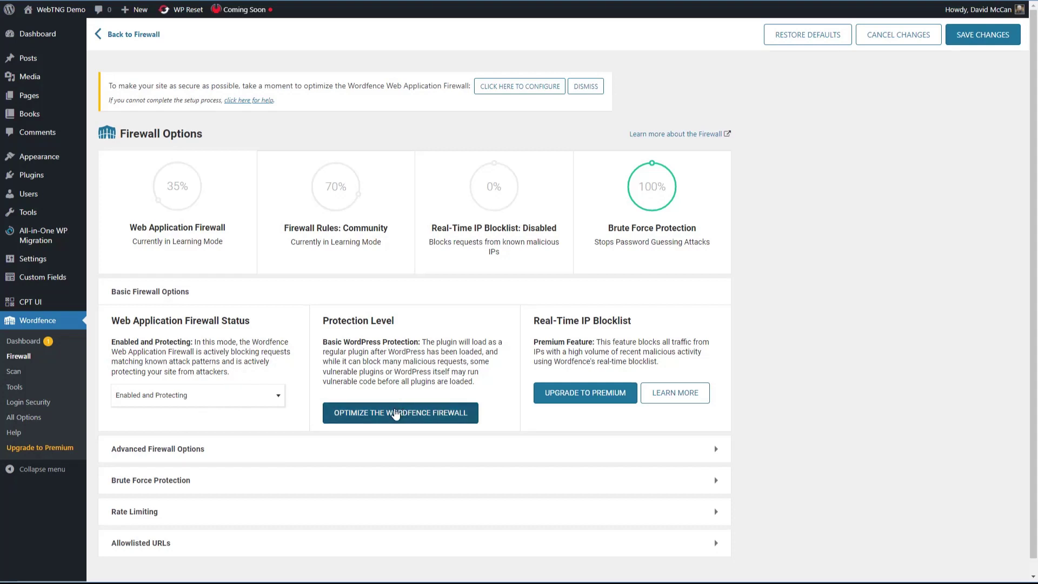
- Optimize the Wordfence firewall for Apache + CGI/FastCGI, saving the .htaccess backup file and reloading the page after installation
left_click(395, 414)
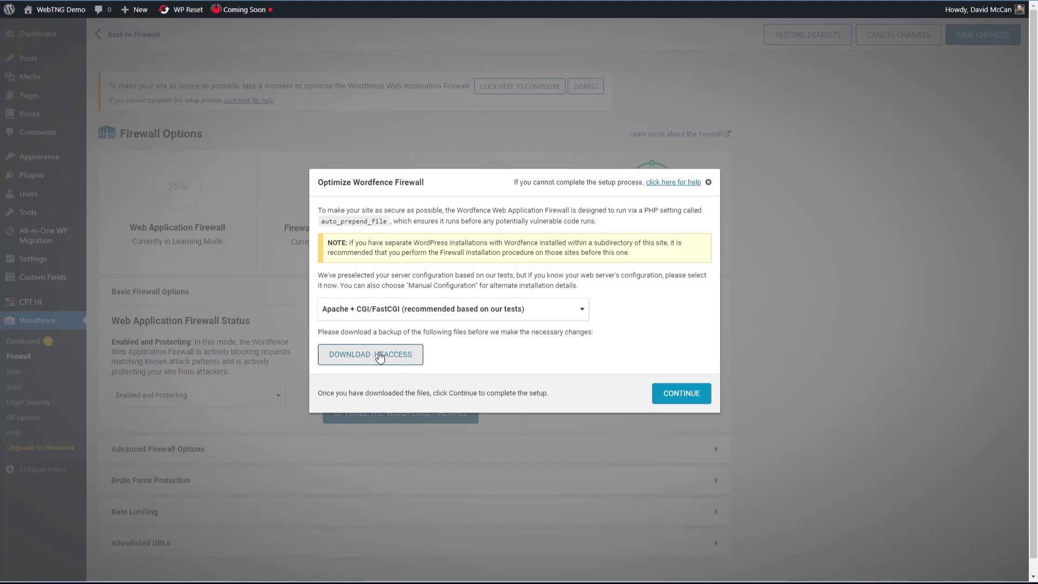
left_click(380, 357)
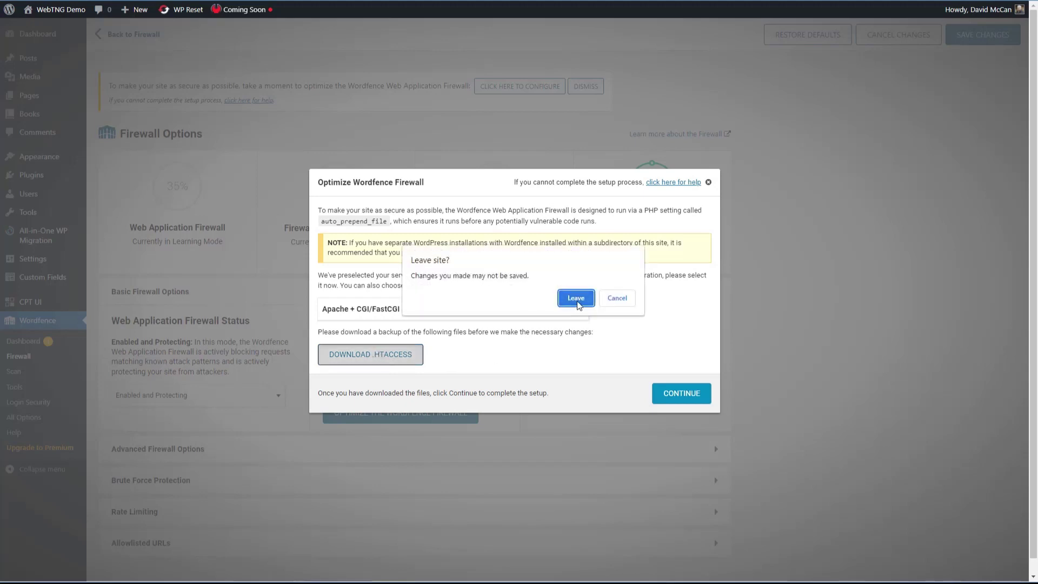
left_click(576, 306)
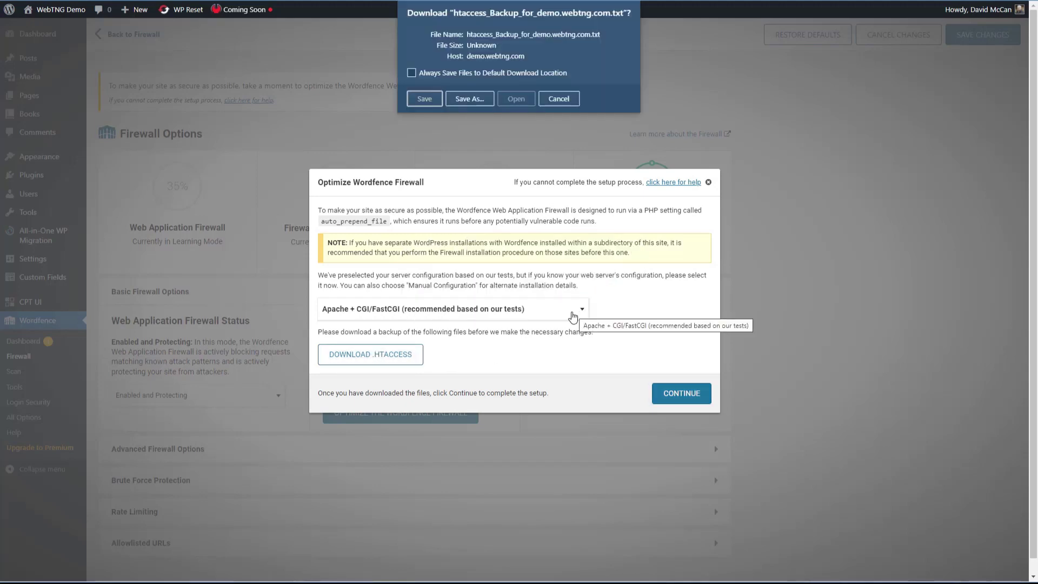
left_click(425, 99)
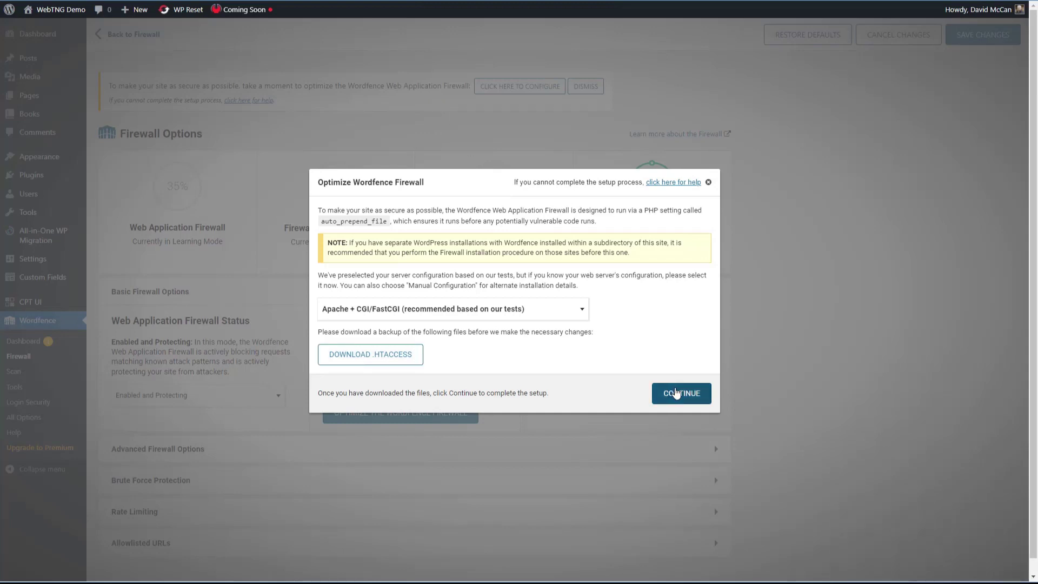
left_click(674, 396)
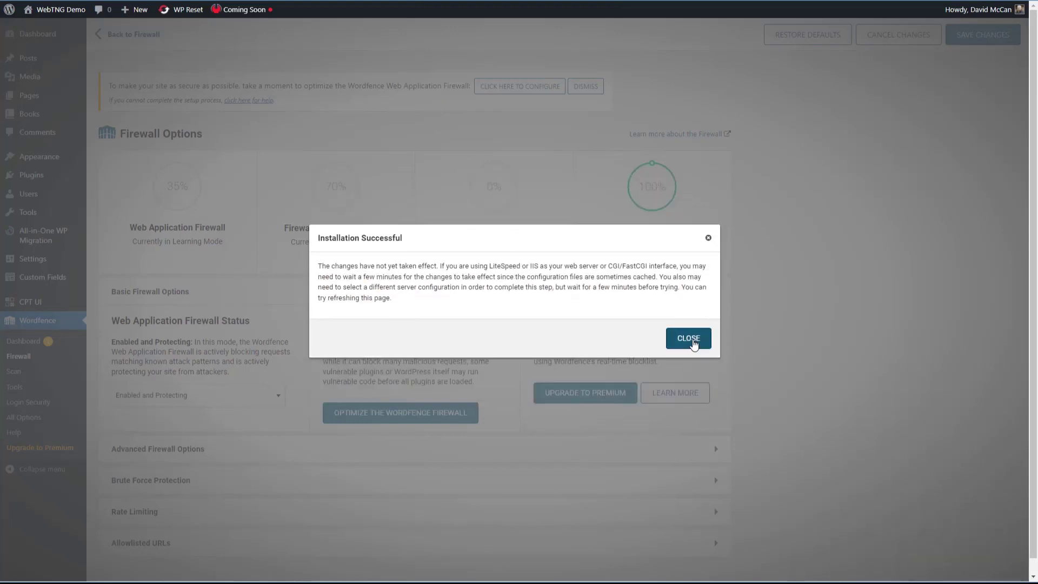
left_click(694, 344)
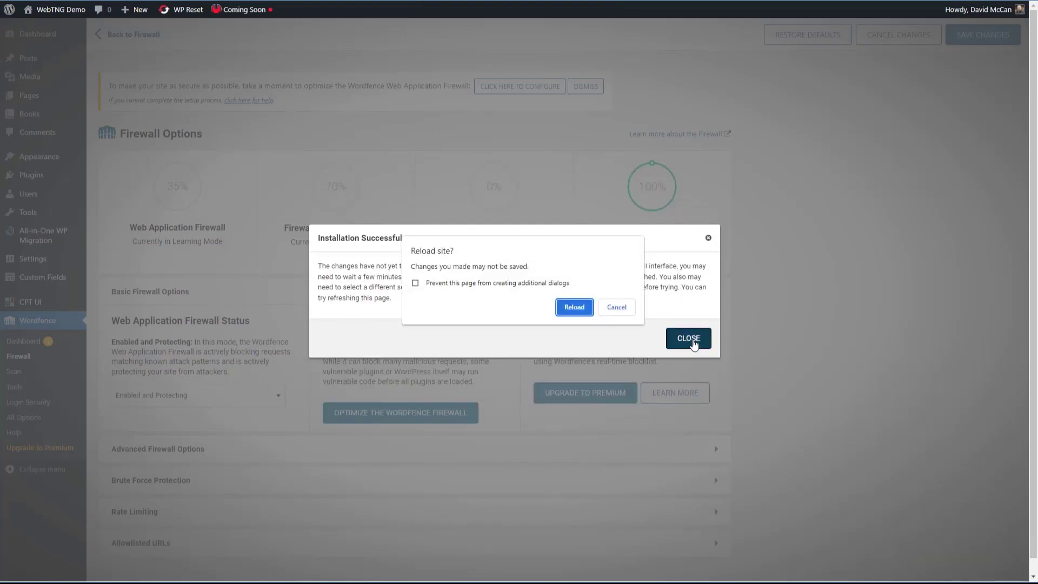
left_click(575, 307)
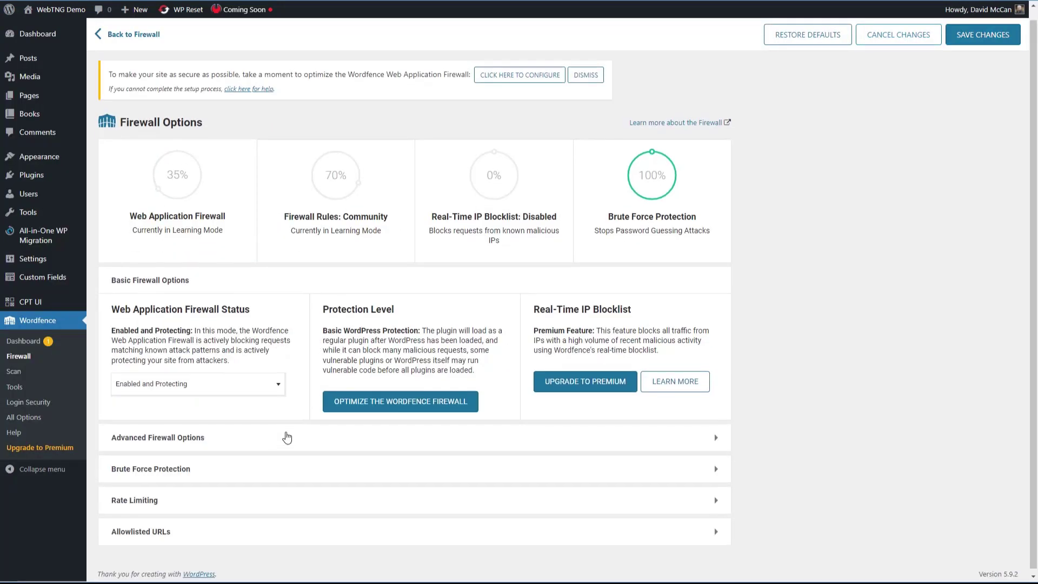
- In the advanced firewall options, disable all allowlisted services: Sucuri, Facebook, Uptime Robot, StatusCake and Seznam Search Engine
scroll(287, 436, "up", 1)
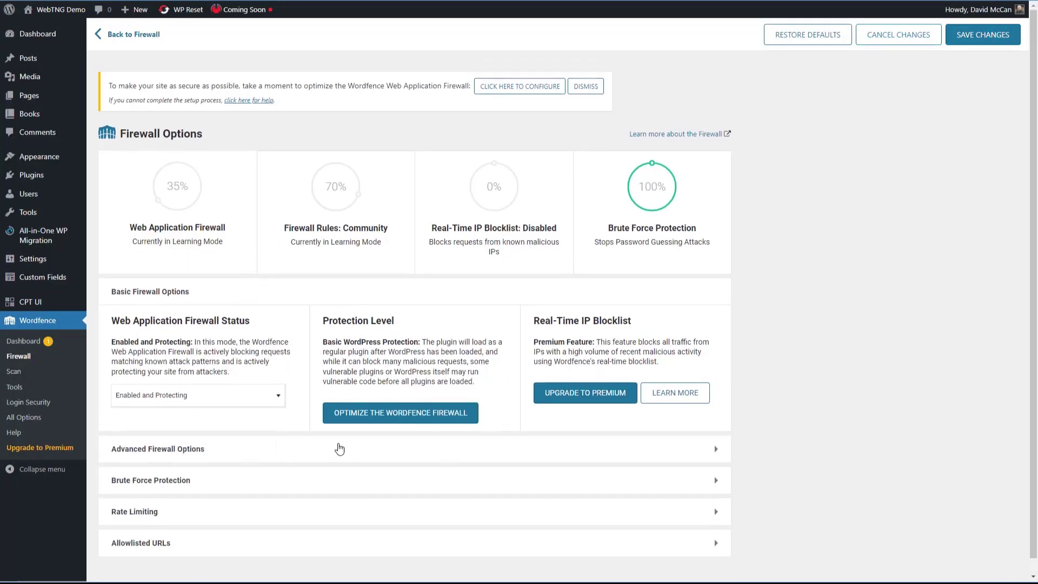
left_click(355, 445)
scroll(411, 447, "down", 3)
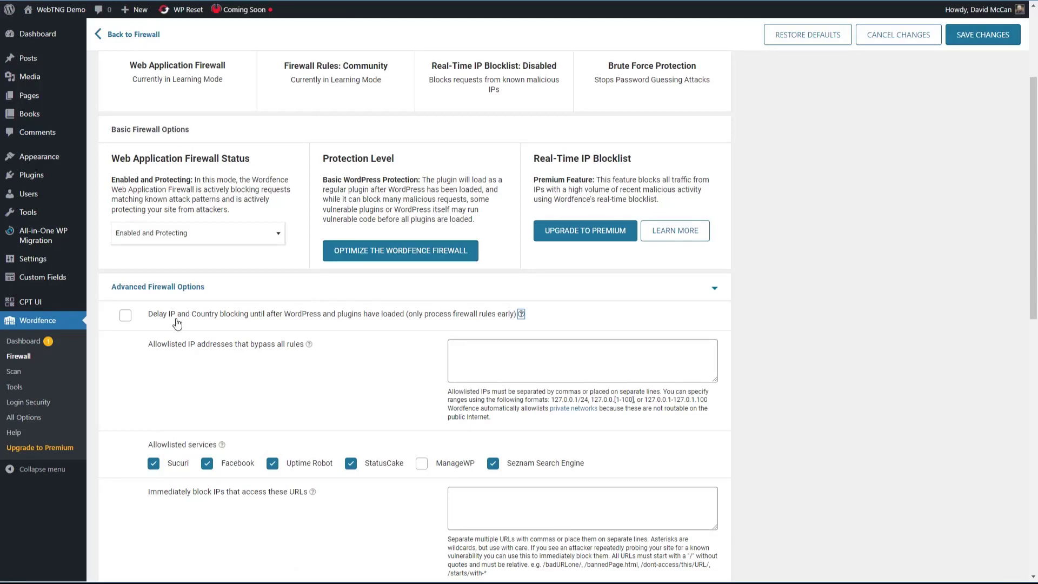
scroll(177, 323, "down", 4)
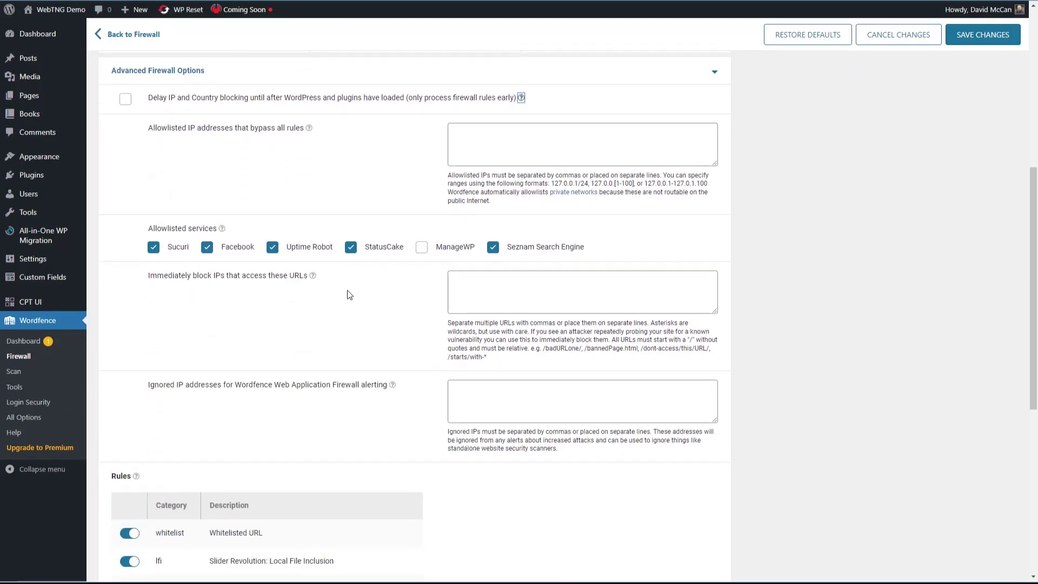
left_click(493, 247)
left_click(351, 248)
left_click(273, 247)
scroll(322, 297, "down", 1)
scroll(322, 297, "down", 2)
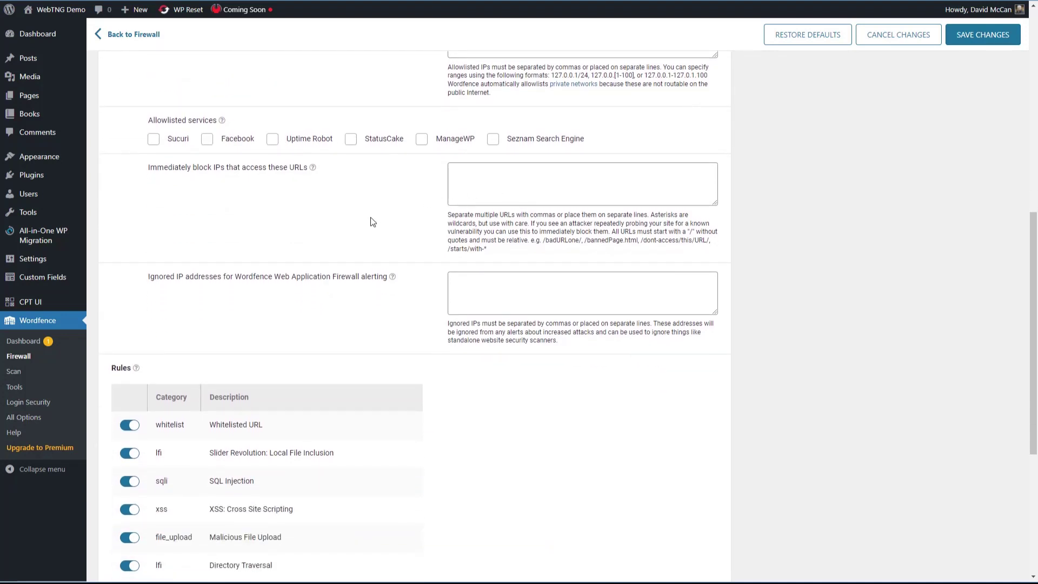
- Set brute force protection to lock out after 5 login failures and 5 forgot password attempts, and to immediately lock out invalid usernames
scroll(378, 264, "down", 4)
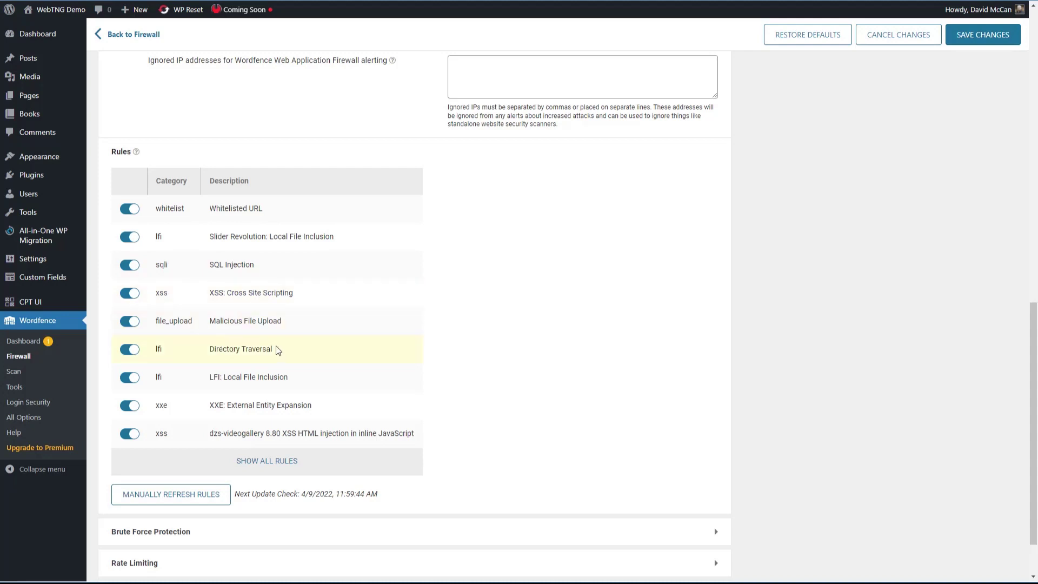
scroll(289, 371, "down", 1)
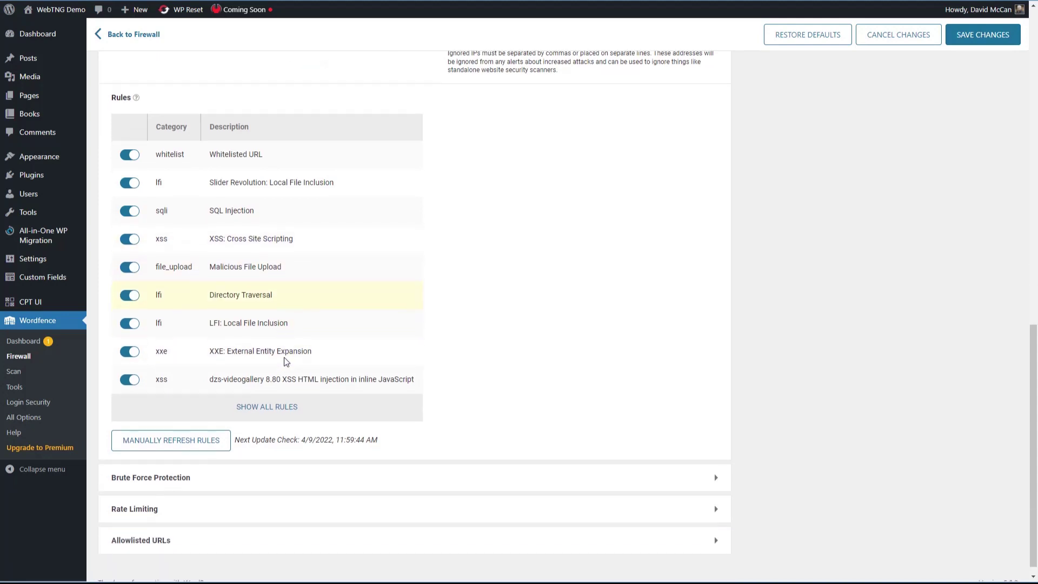
left_click(254, 464)
scroll(263, 438, "down", 4)
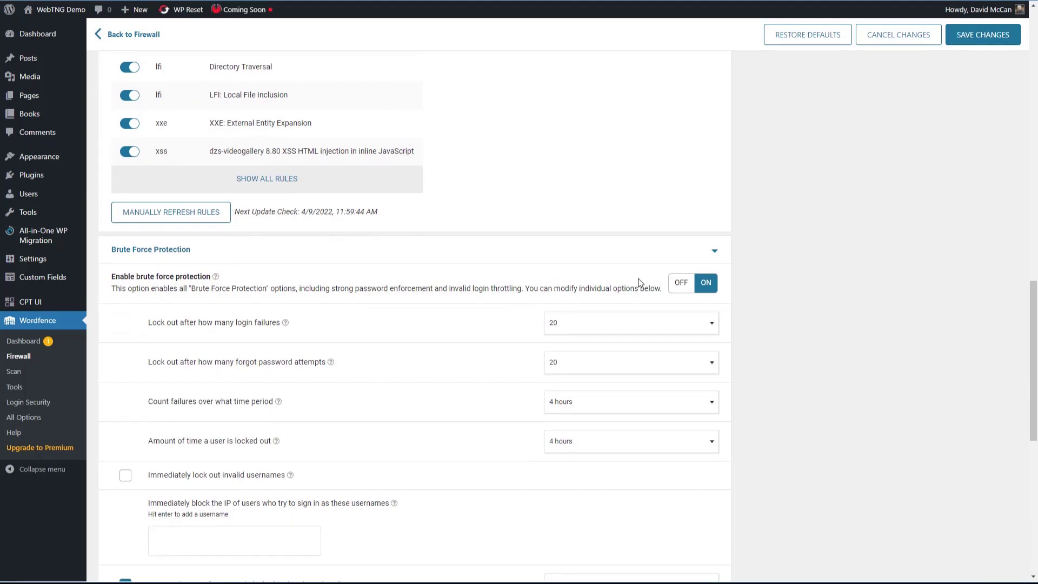
left_click(589, 324)
scroll(592, 351, "up", 3)
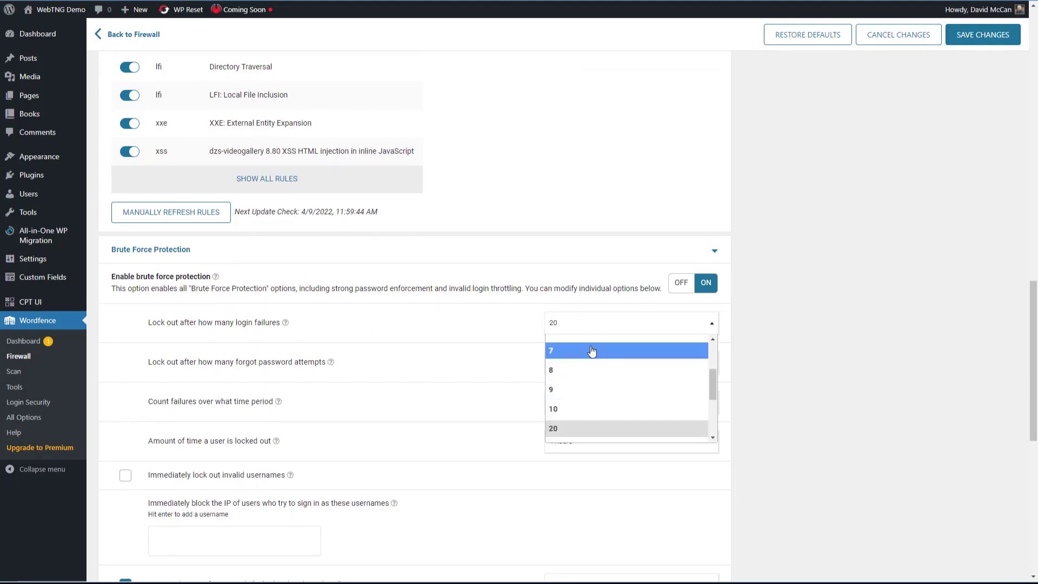
left_click(579, 366)
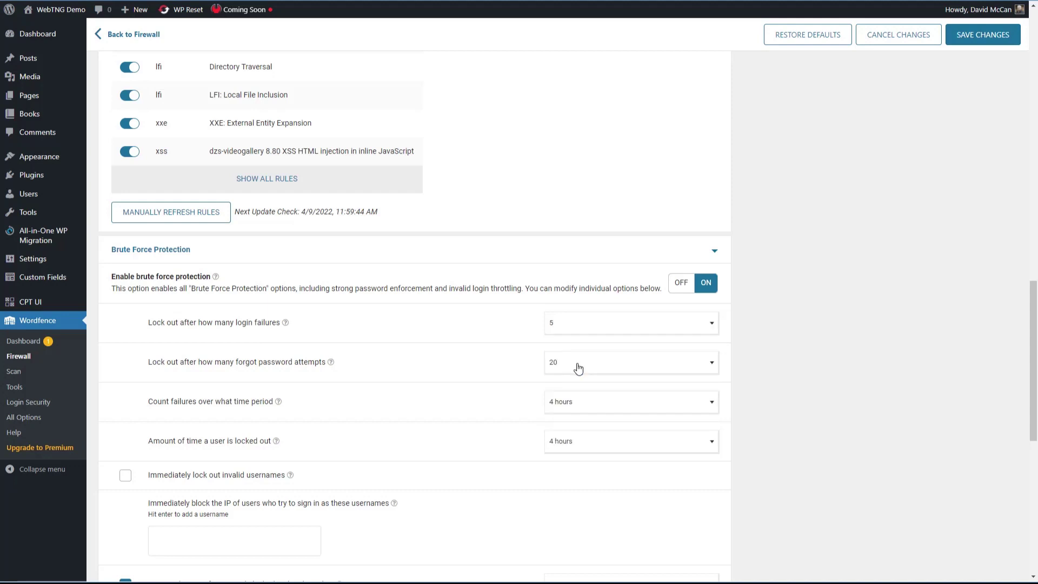
left_click(579, 368)
scroll(573, 403, "up", 3)
left_click(572, 403)
scroll(508, 406, "down", 1)
left_click(124, 368)
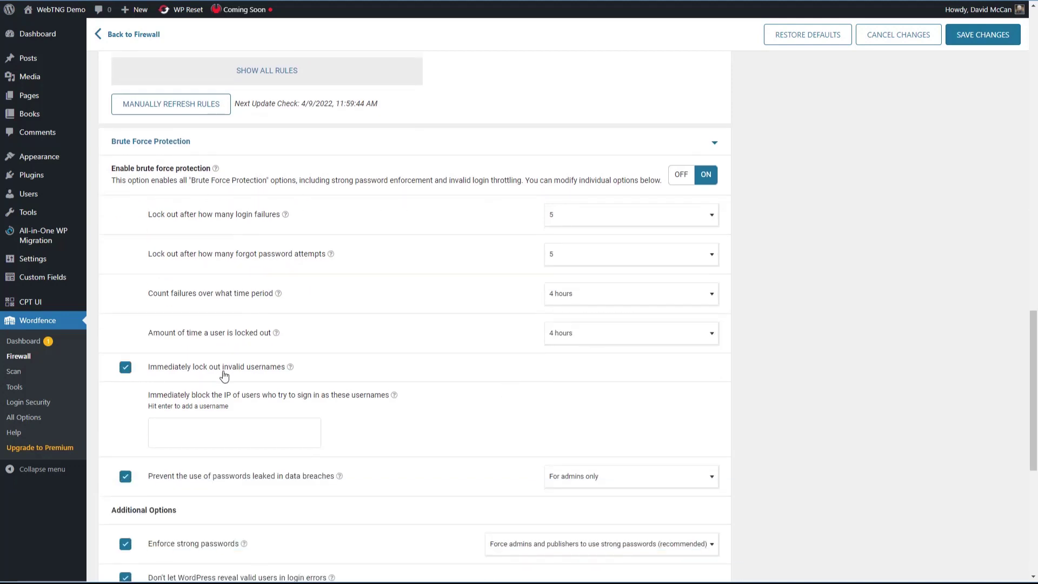
- Prevent the use of passwords leaked in data breaches for all users with "publish posts" capability
scroll(422, 373, "down", 2)
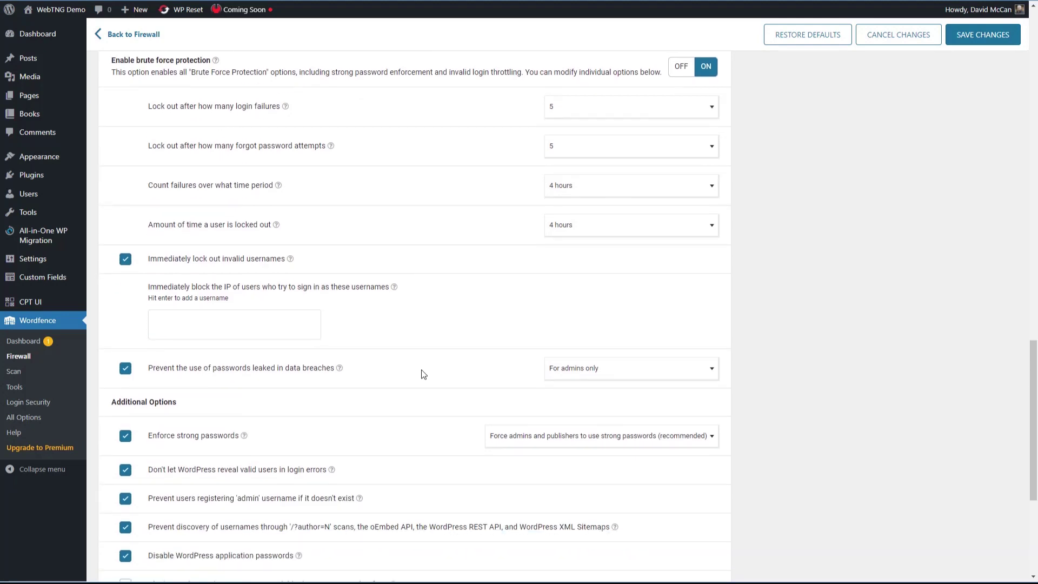
scroll(422, 374, "down", 2)
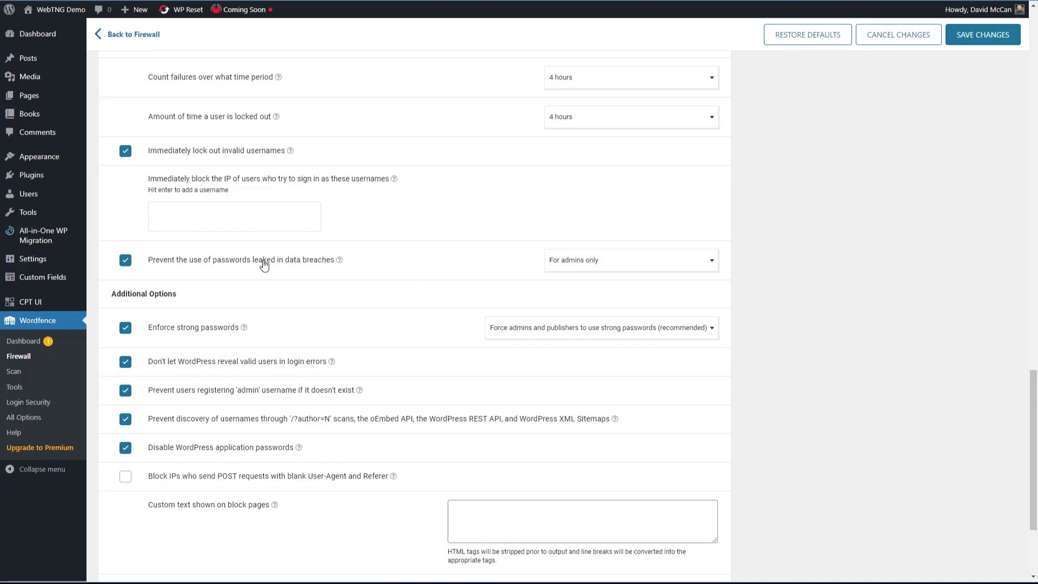
left_click(567, 265)
left_click(570, 298)
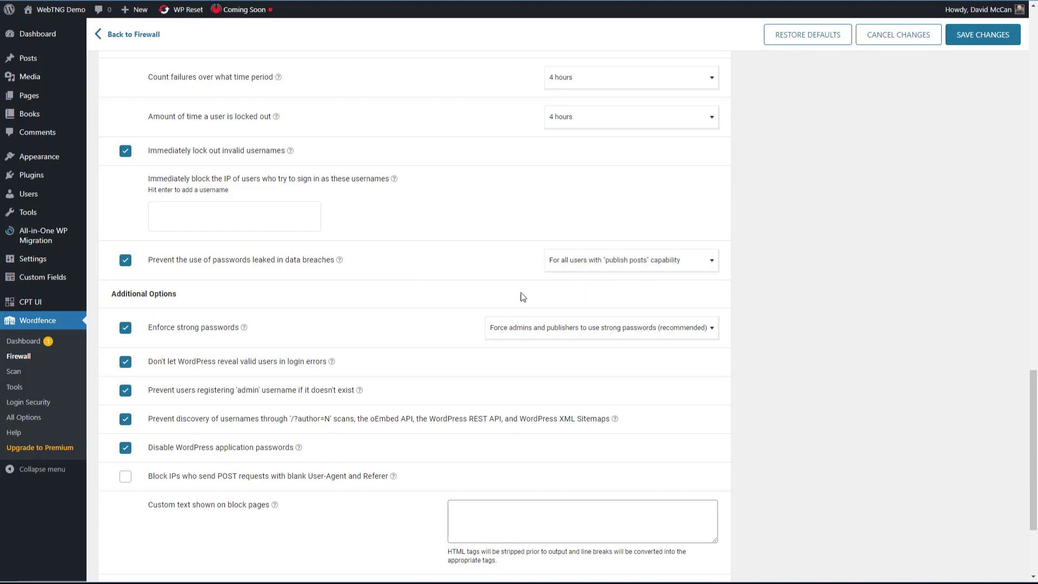
- Enable blocking of IPs that send POST requests with blank User-Agent and Referer, and opt out of the Real-Time Wordfence Security Network
scroll(403, 302, "down", 2)
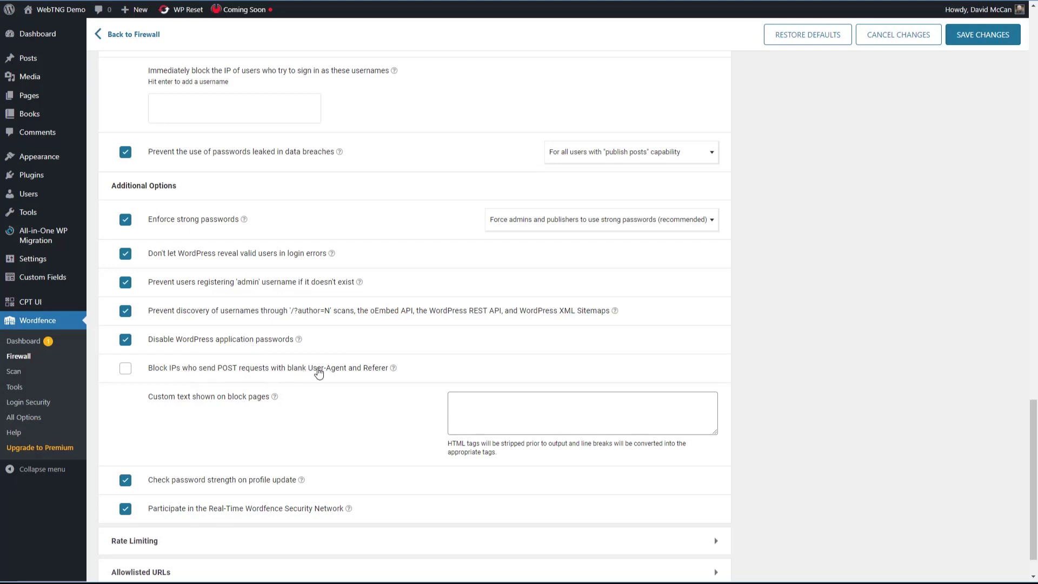
left_click(125, 368)
scroll(239, 373, "down", 2)
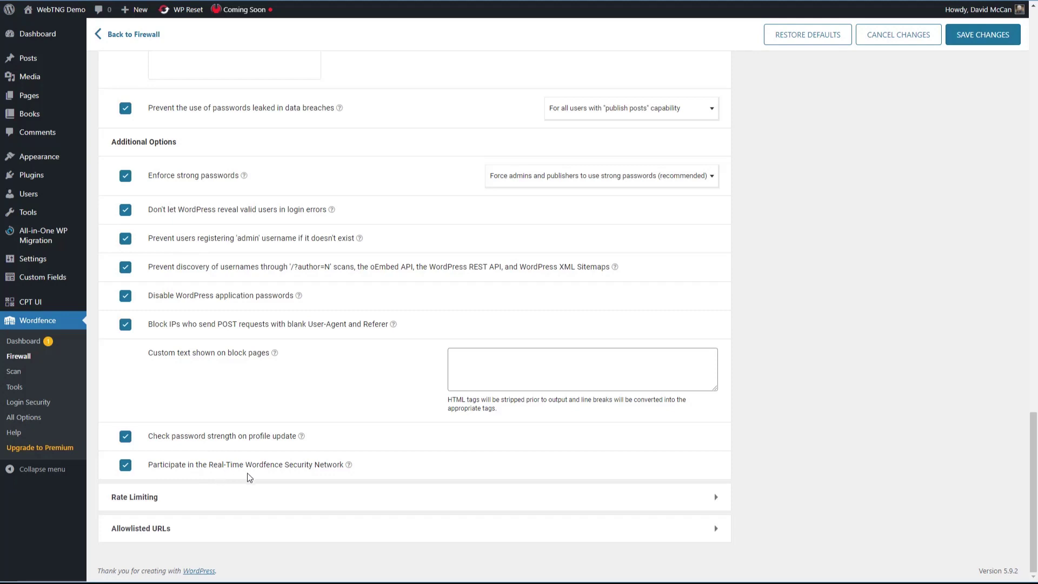
left_click(125, 465)
- In the rate limiting options, block crawlers exceeding 60 pages not found per minute and set the IP block duration to 1 hour
left_click(240, 476)
scroll(240, 474, "down", 3)
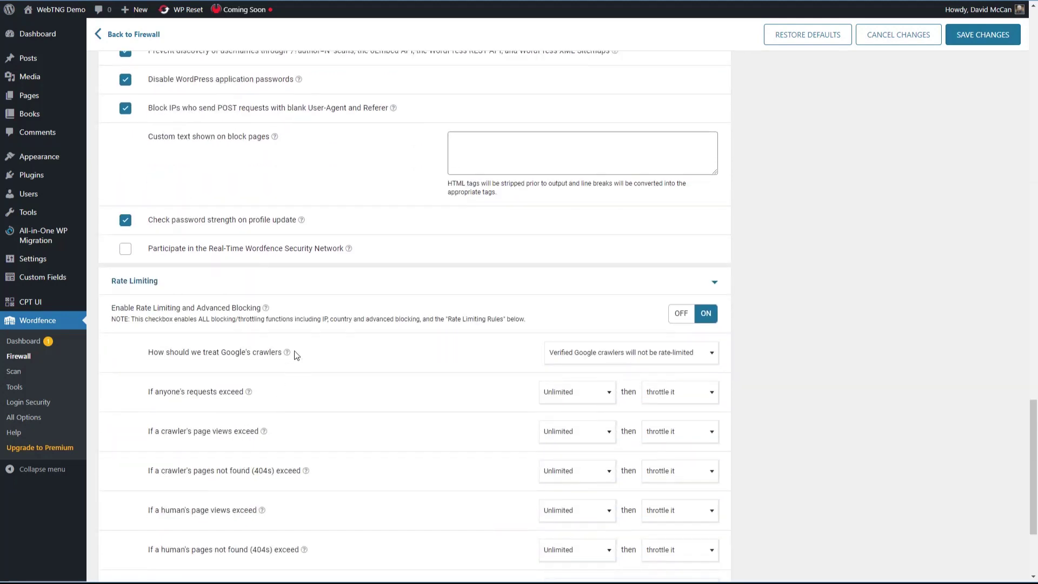
scroll(296, 354, "down", 3)
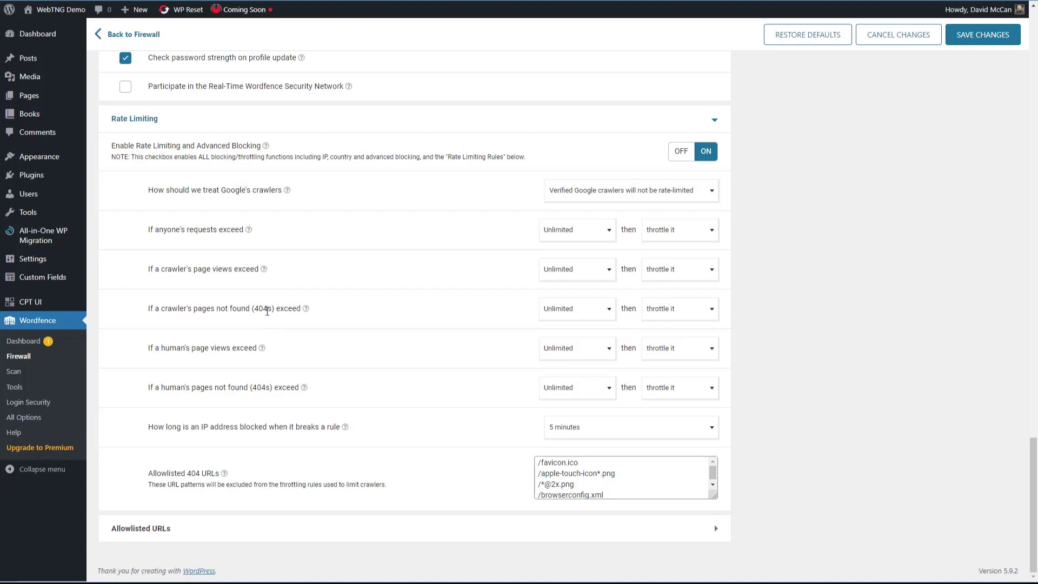
left_click(568, 312)
scroll(568, 344, "down", 2)
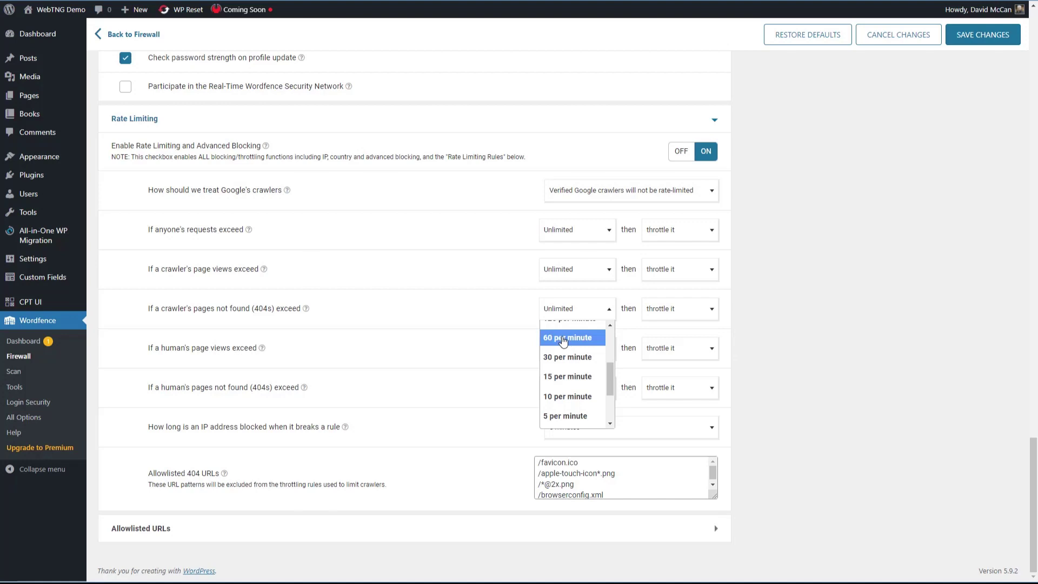
left_click(563, 340)
left_click(656, 309)
left_click(653, 348)
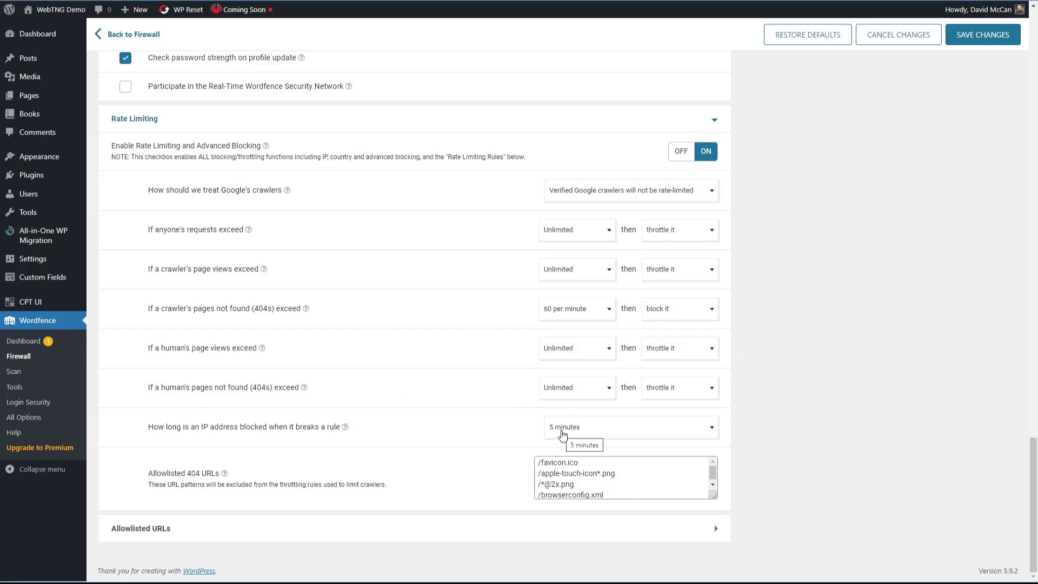
left_click(562, 432)
left_click(547, 502)
- Review the allowlisted URLs section, save the firewall option changes and return to the Firewall page
left_click(265, 528)
scroll(264, 379, "down", 4)
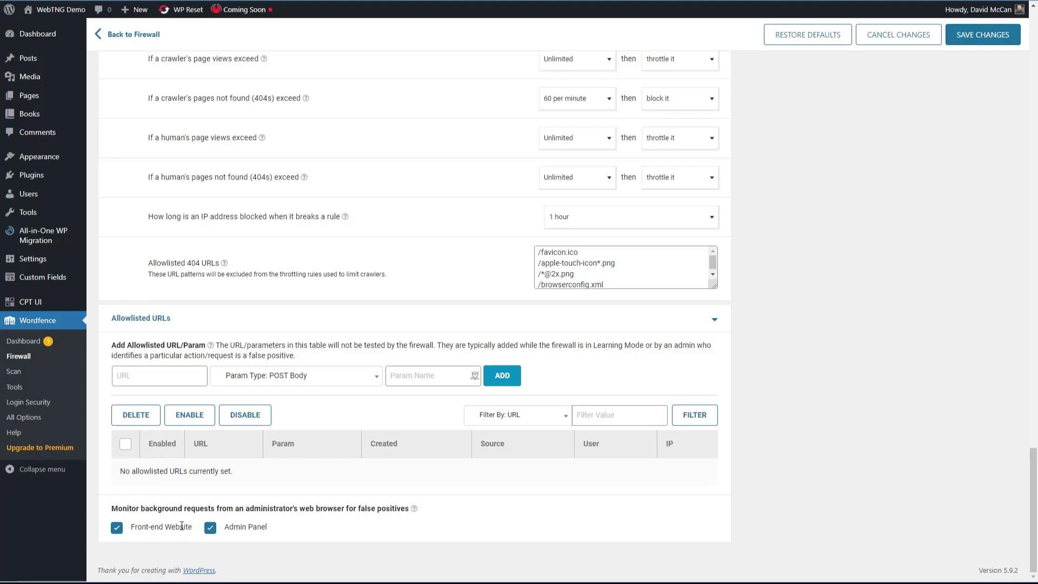
left_click(978, 35)
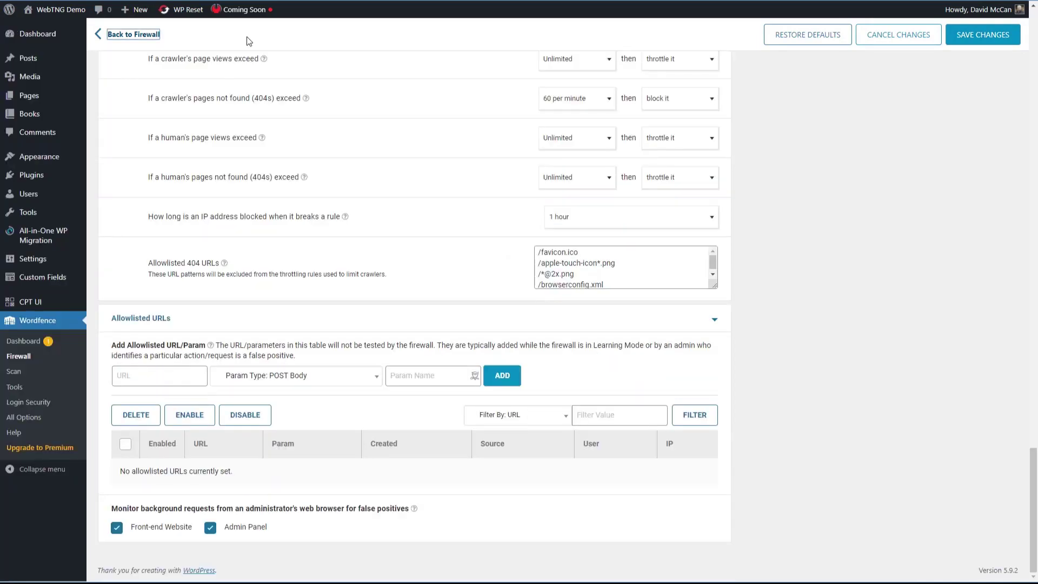
left_click(247, 37)
- Review the Firewall overview and the Blocking page with its options, closing the blocking tour, and return to the Firewall overview
mouse_move(177, 279)
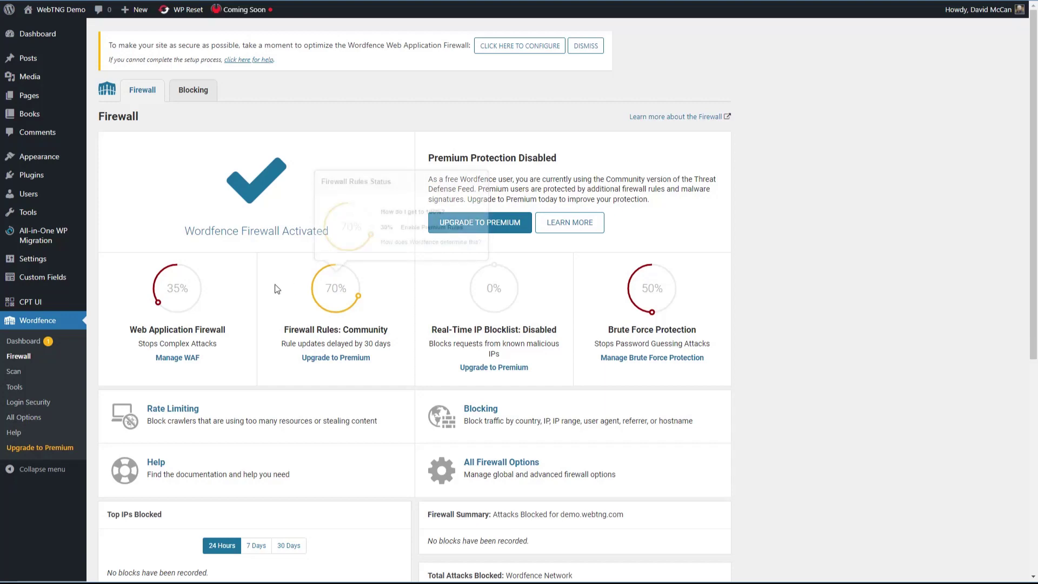
scroll(410, 297, "down", 1)
scroll(410, 297, "down", 5)
left_click(484, 142)
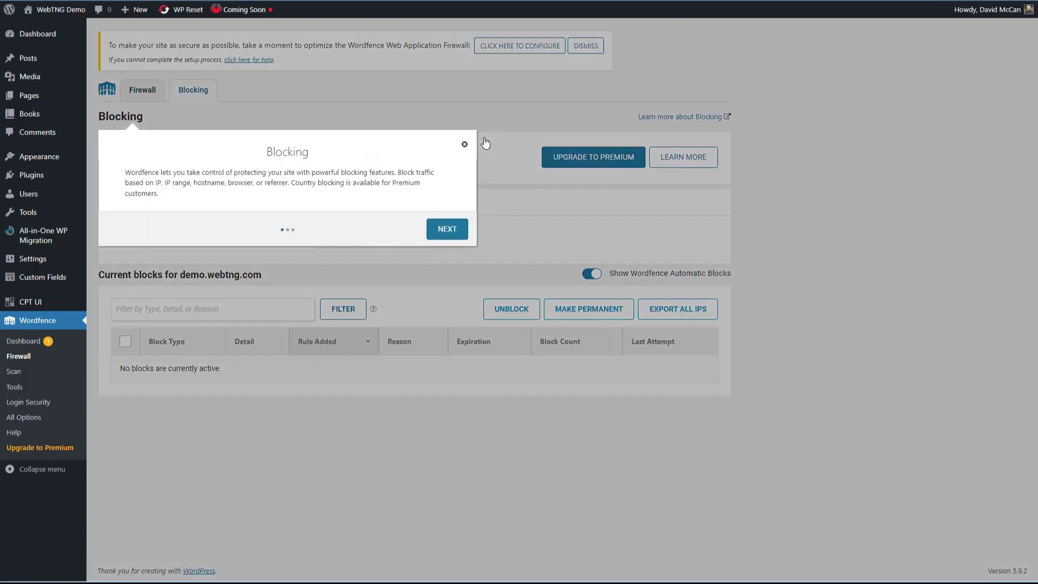
left_click(464, 144)
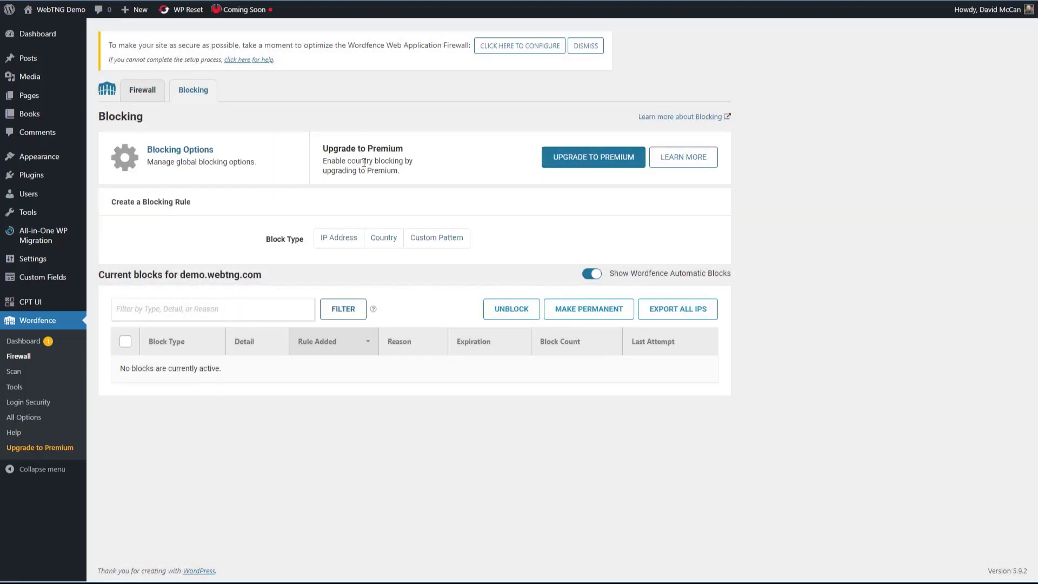
left_click(254, 157)
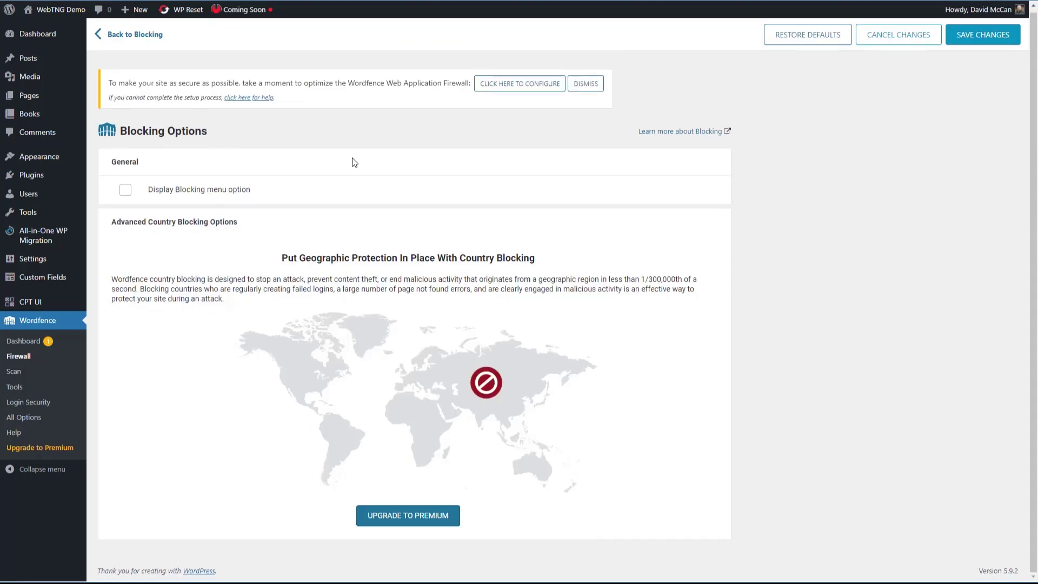
left_click(144, 36)
left_click(153, 101)
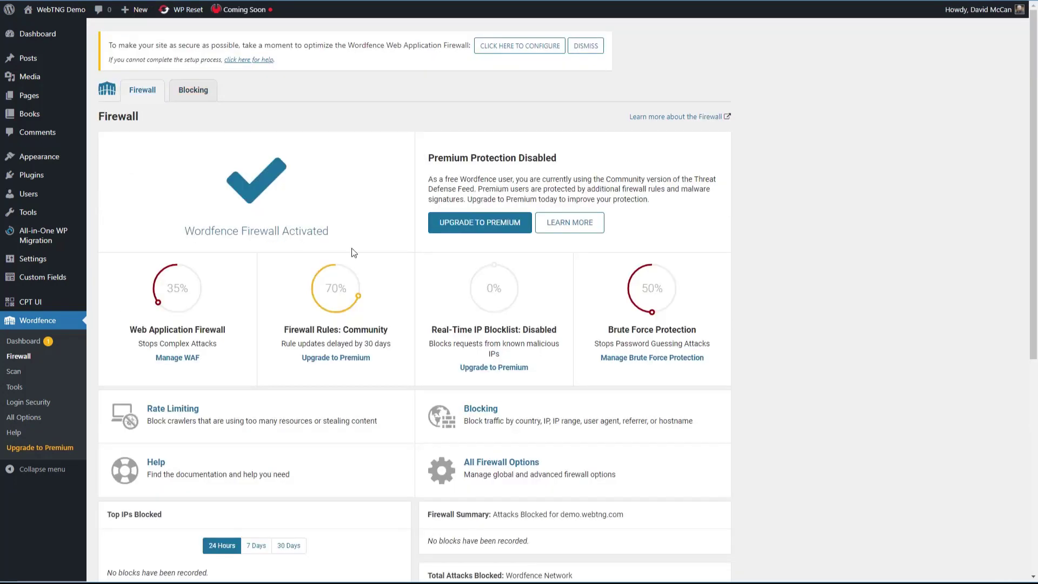
- Open the Wordfence Scan page, close its introductory tour and review the scan status and stages
left_click(14, 371)
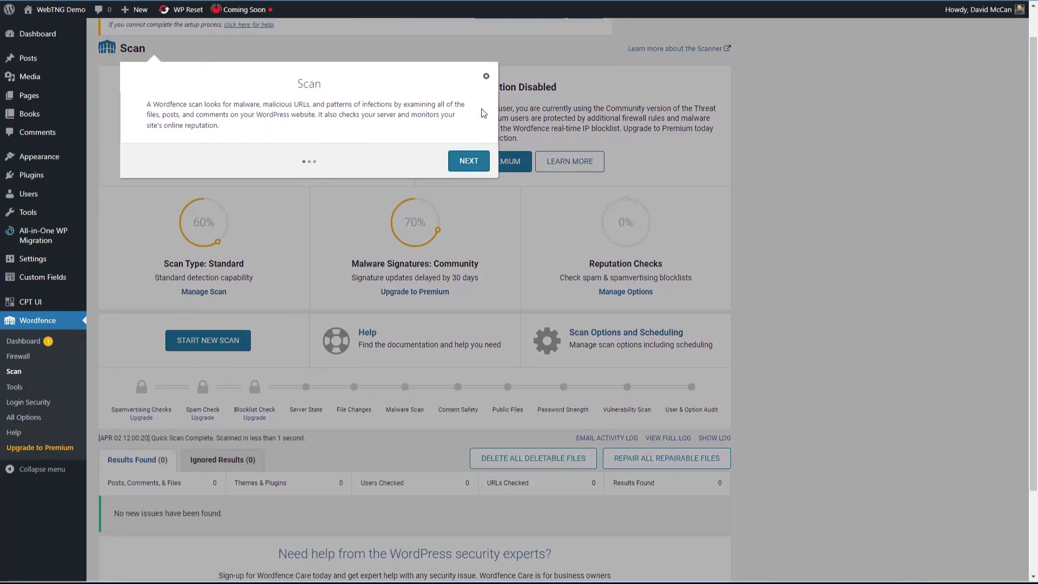
left_click(485, 77)
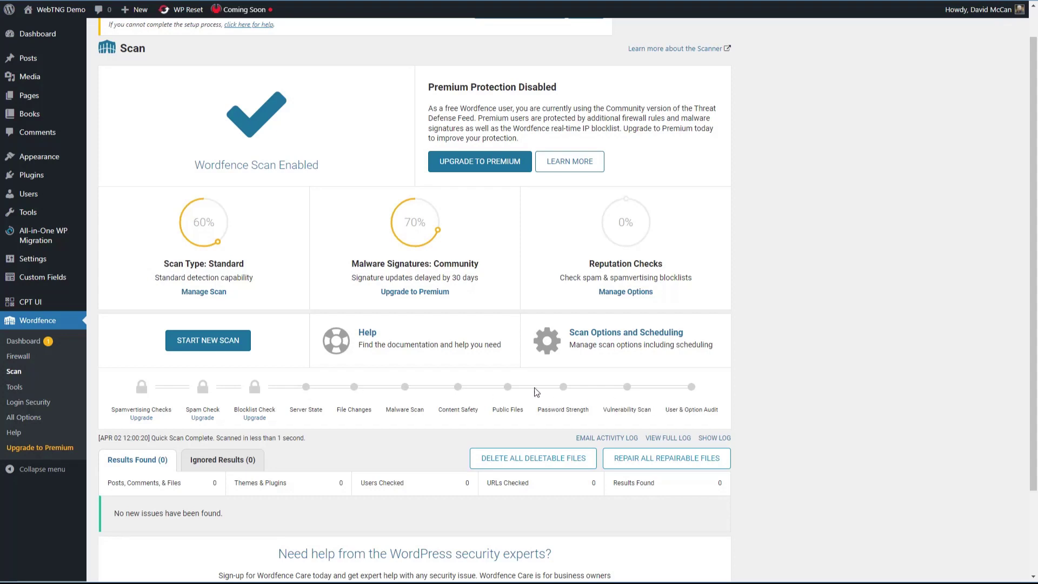
- Run a new Wordfence scan and review its completed stages and results
left_click(220, 347)
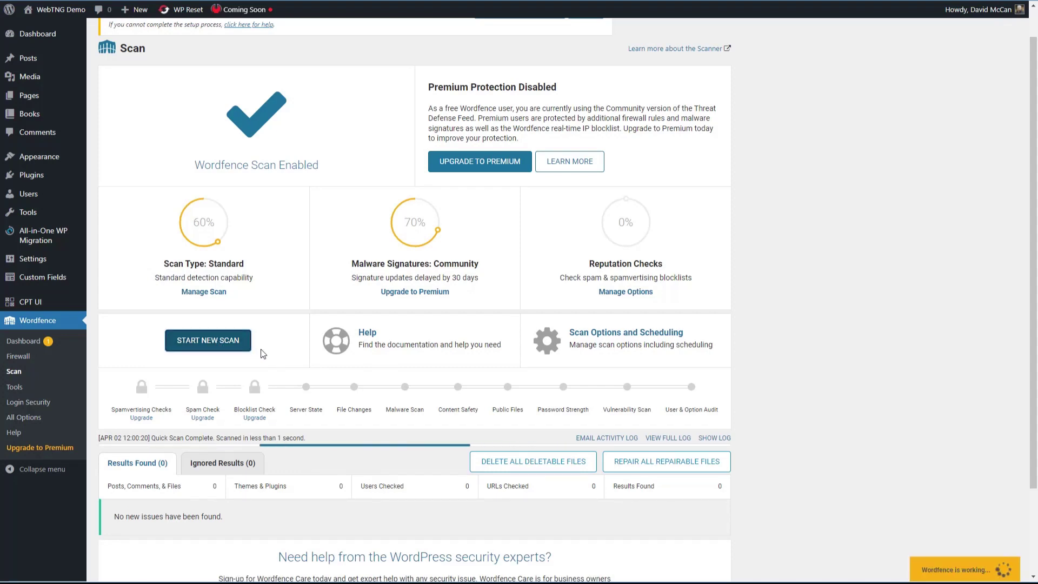
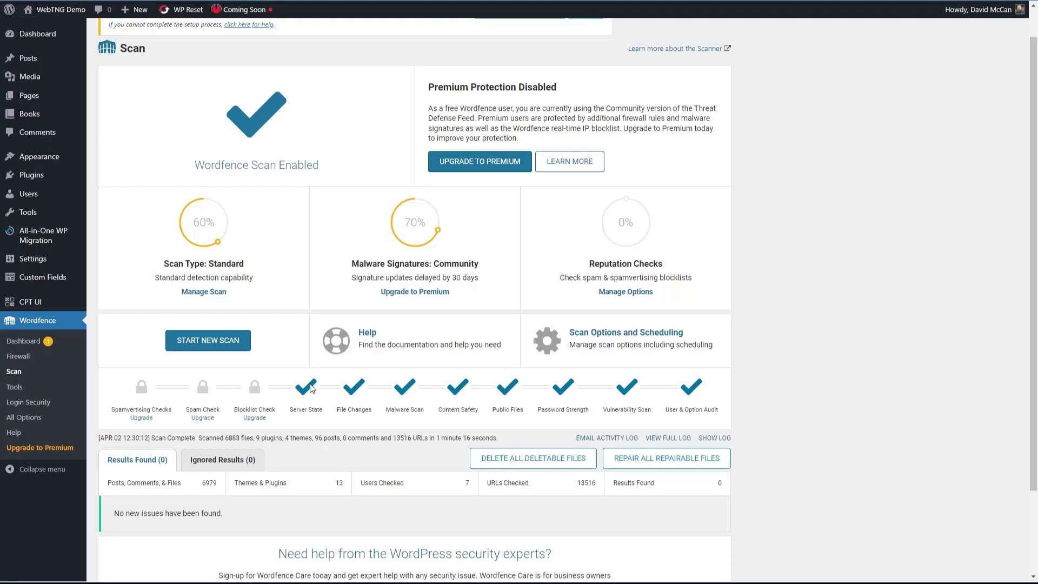
scroll(312, 387, "down", 1)
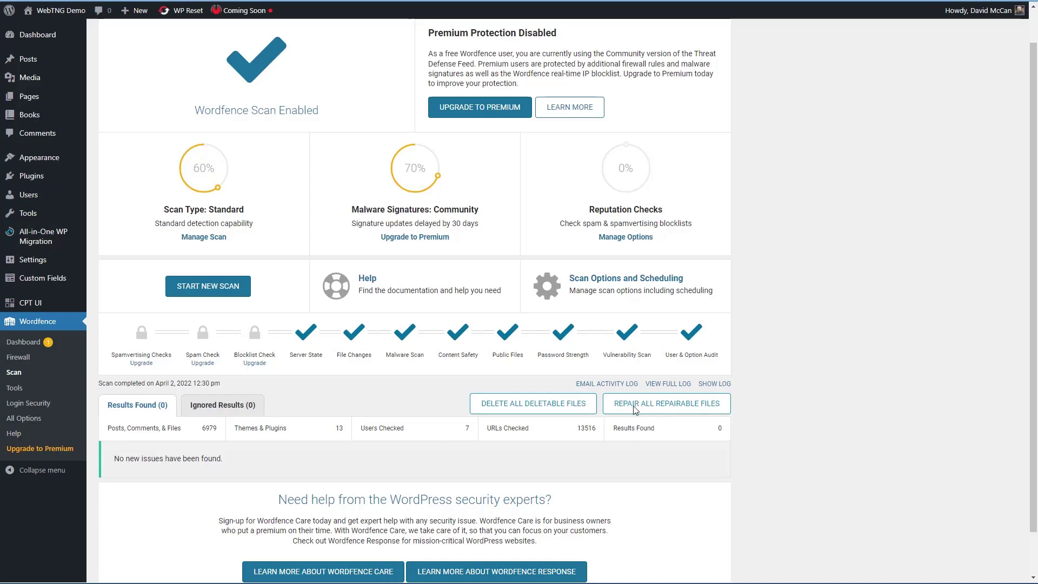
scroll(239, 457, "up", 3)
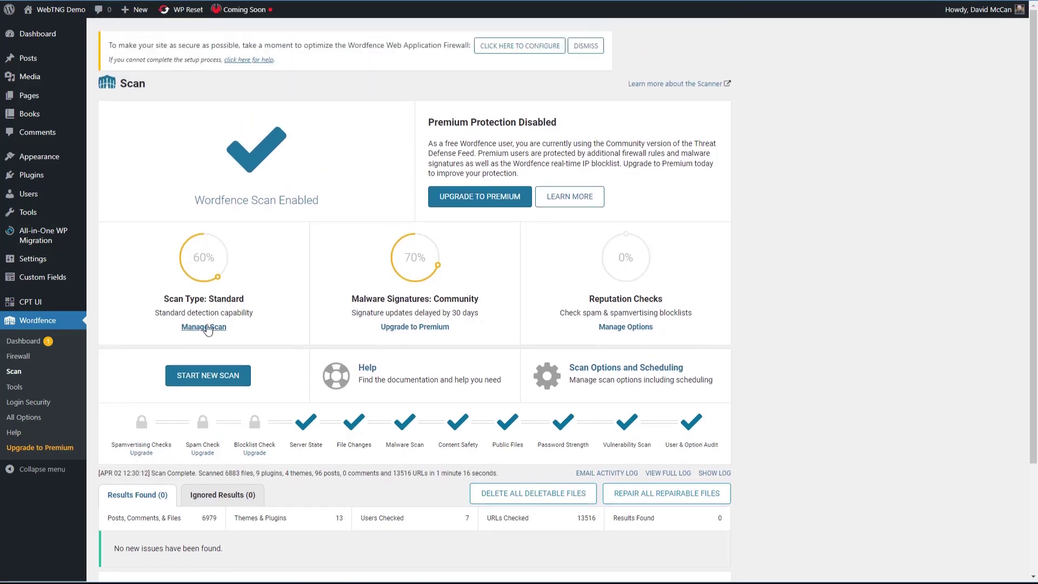
- Open the scan management options, try the High Sensitivity scan type and switch back to Standard Scan
left_click(208, 328)
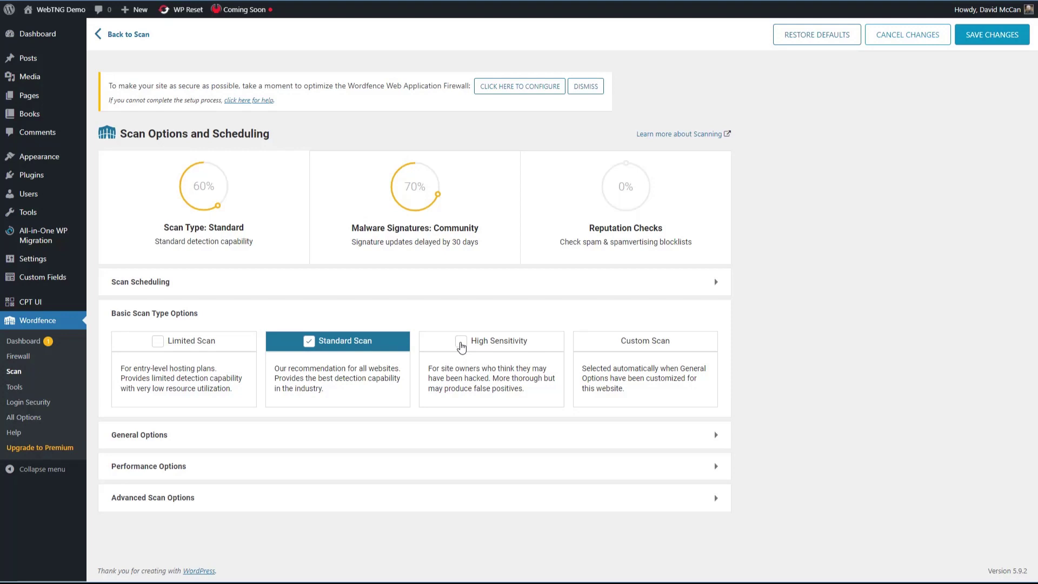
left_click(461, 346)
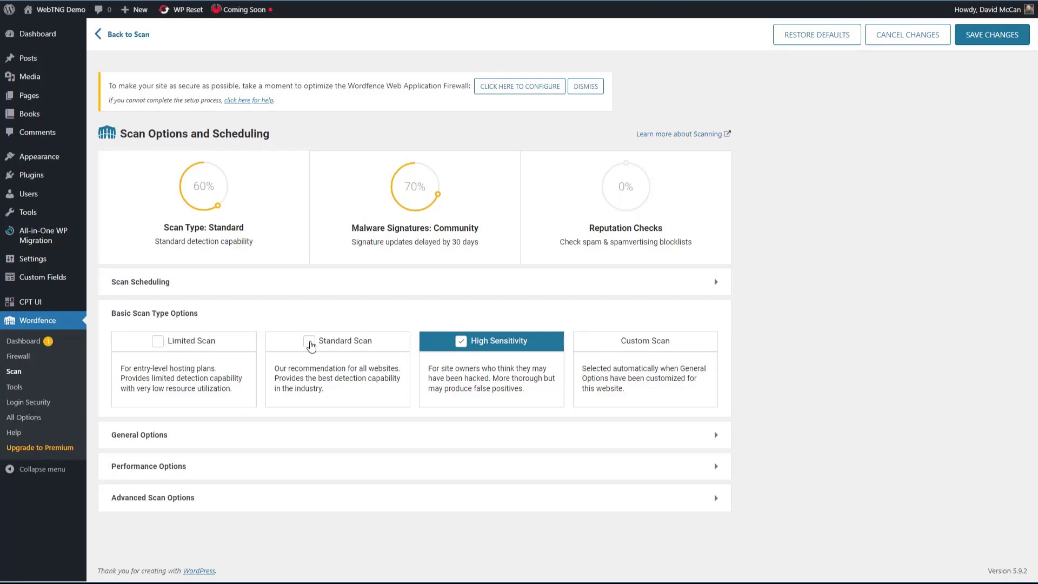
left_click(309, 346)
- Expand the General Options of the scan and review the list of checks
left_click(365, 432)
scroll(309, 430, "down", 4)
scroll(309, 427, "down", 4)
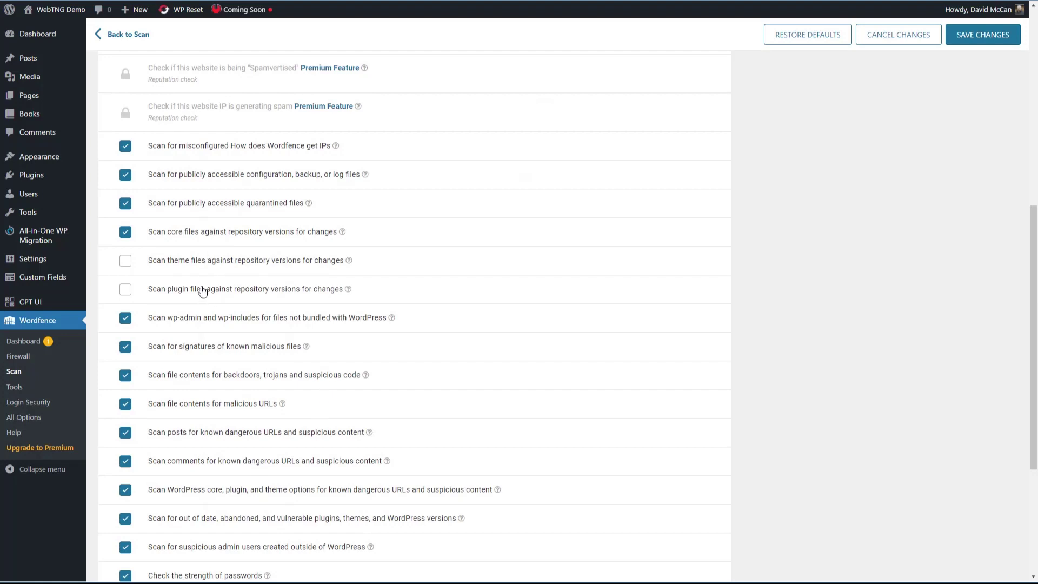
scroll(203, 291, "down", 1)
scroll(203, 291, "down", 3)
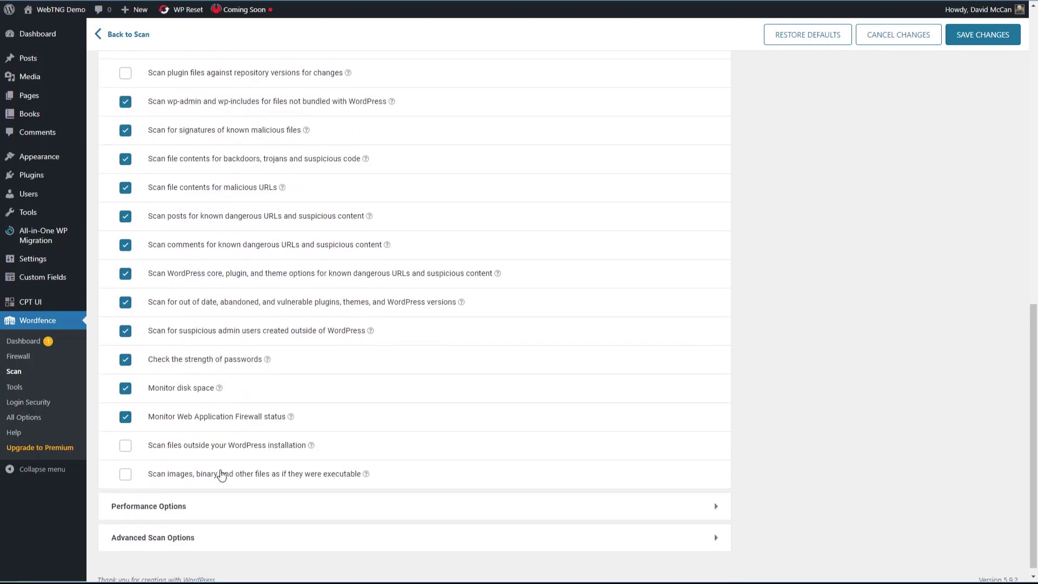
- Review the performance and advanced scan options and return to the Scan page without saving
left_click(217, 497)
scroll(218, 493, "down", 3)
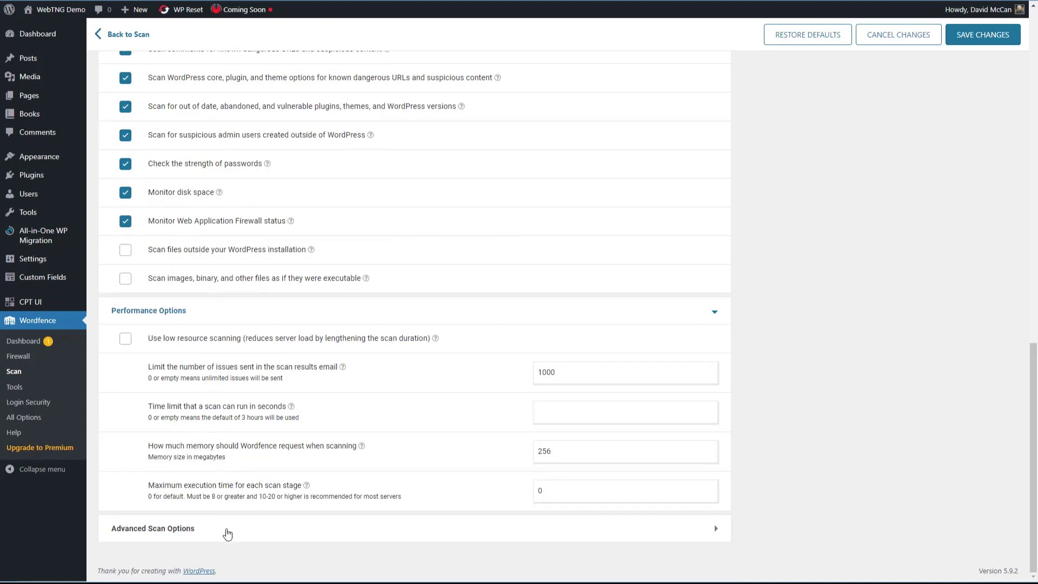
left_click(226, 530)
scroll(231, 505, "down", 2)
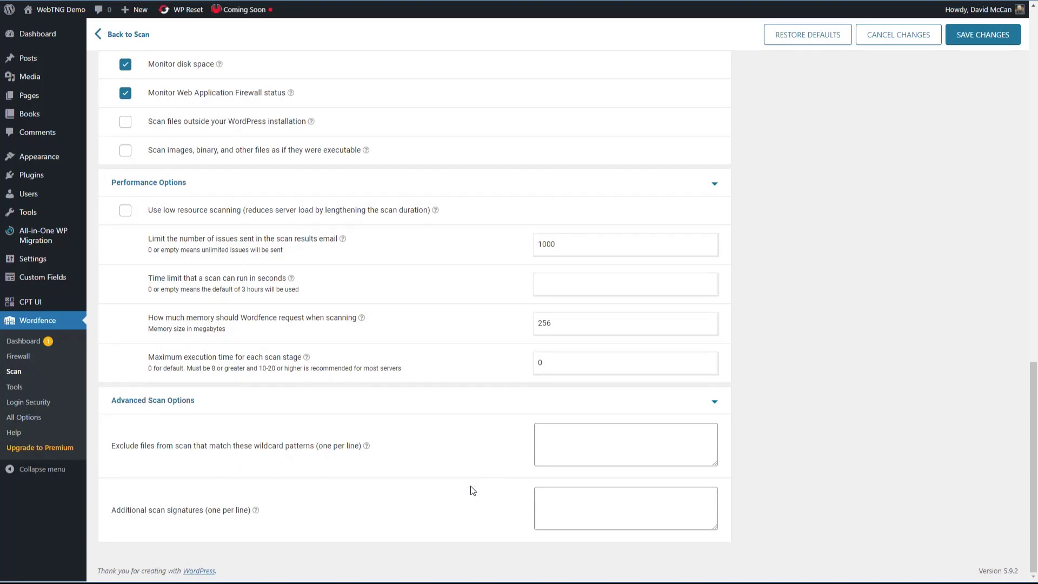
scroll(466, 450, "up", 15)
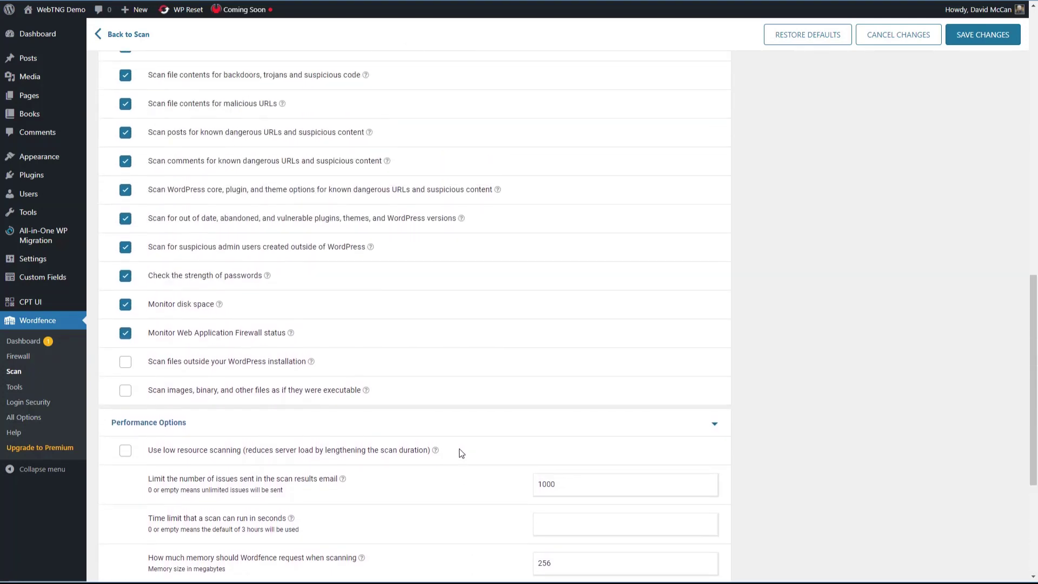
scroll(454, 449, "up", 3)
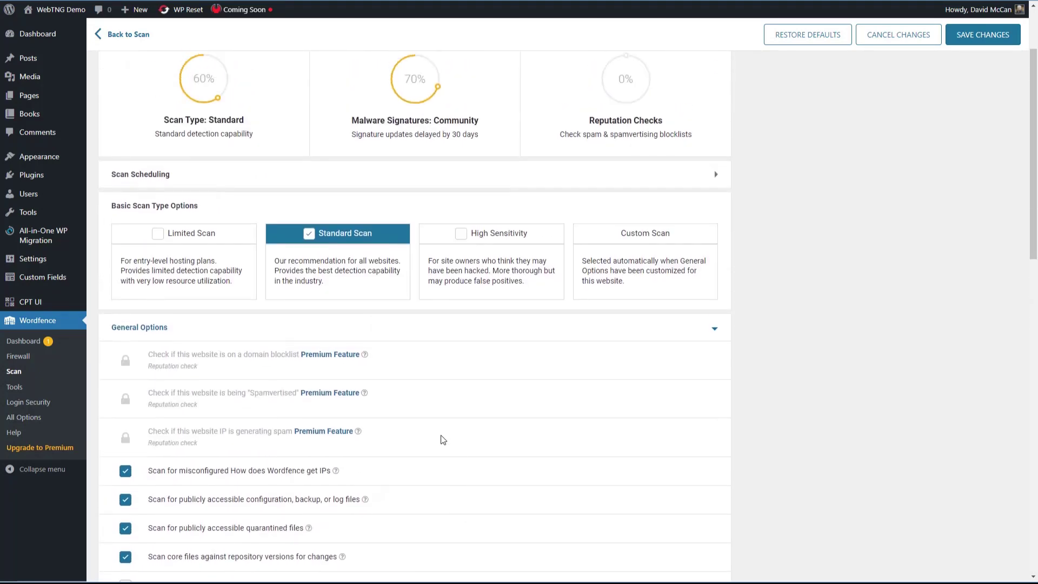
left_click(140, 37)
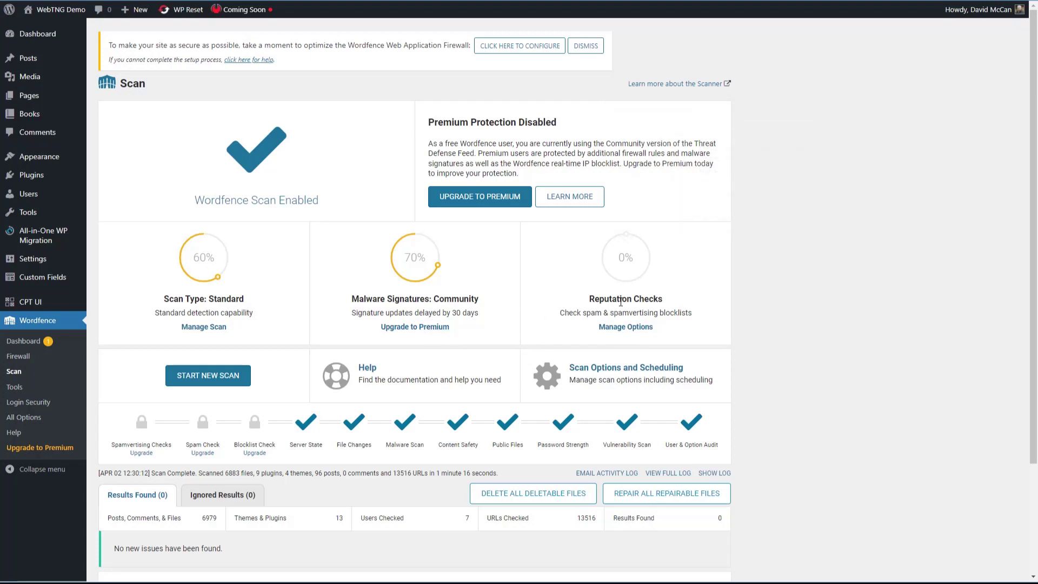
scroll(614, 300, "down", 3)
scroll(487, 319, "up", 3)
- Open the Wordfence Tools page, close the Live Traffic tour and dismiss the firewall optimization notice
left_click(15, 387)
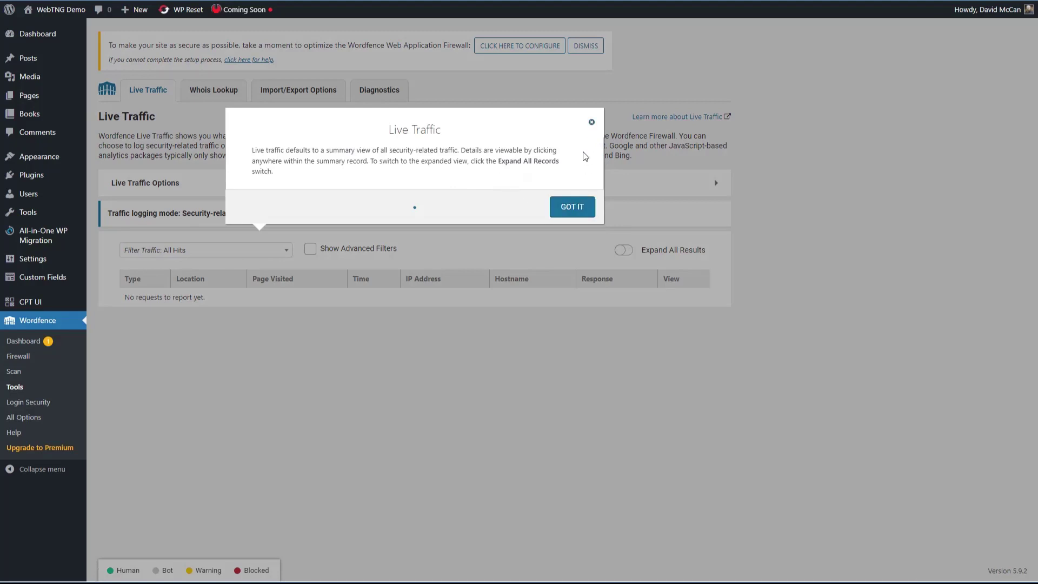
left_click(572, 207)
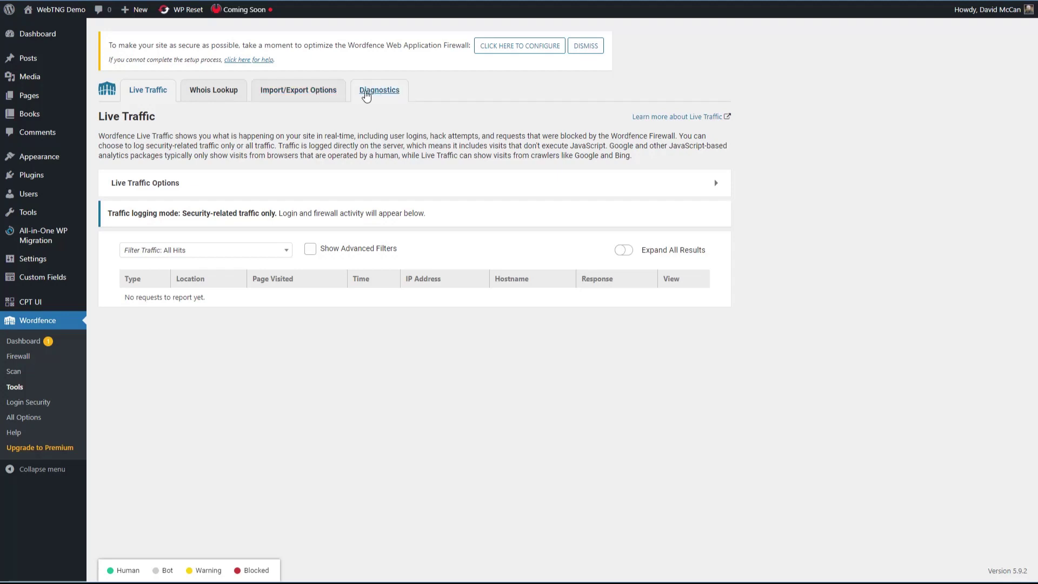
left_click(592, 47)
- Open Wordfence Login Security, close the 2FA introduction, review the two-factor authentication setup and show the login security settings
left_click(50, 405)
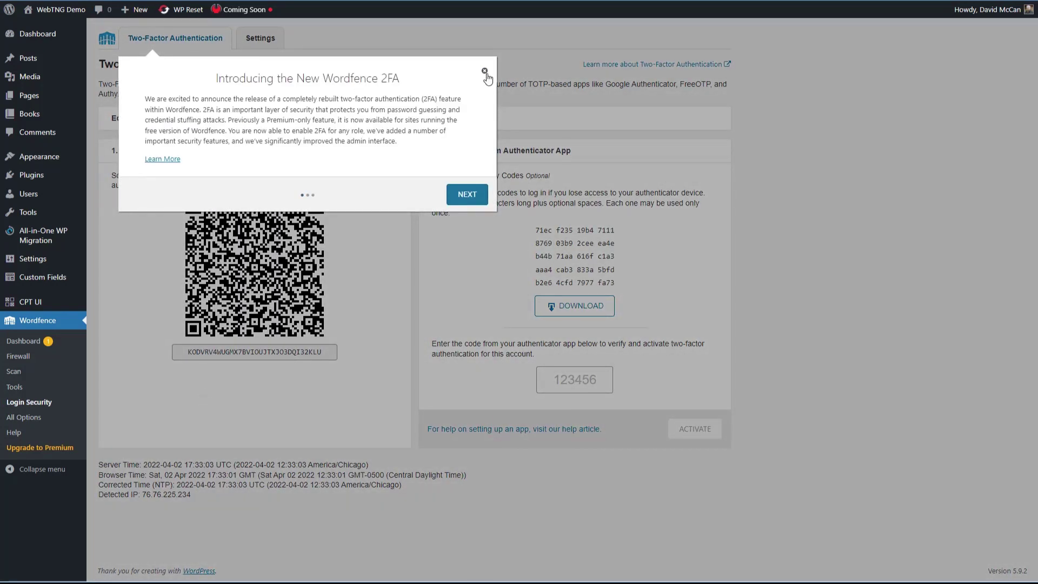
left_click(484, 72)
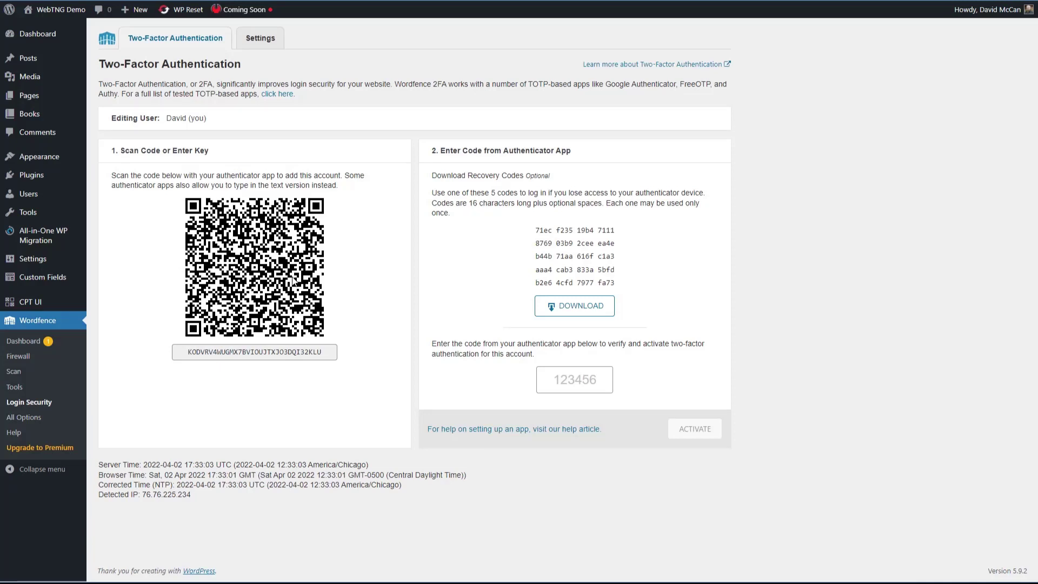
left_click(264, 43)
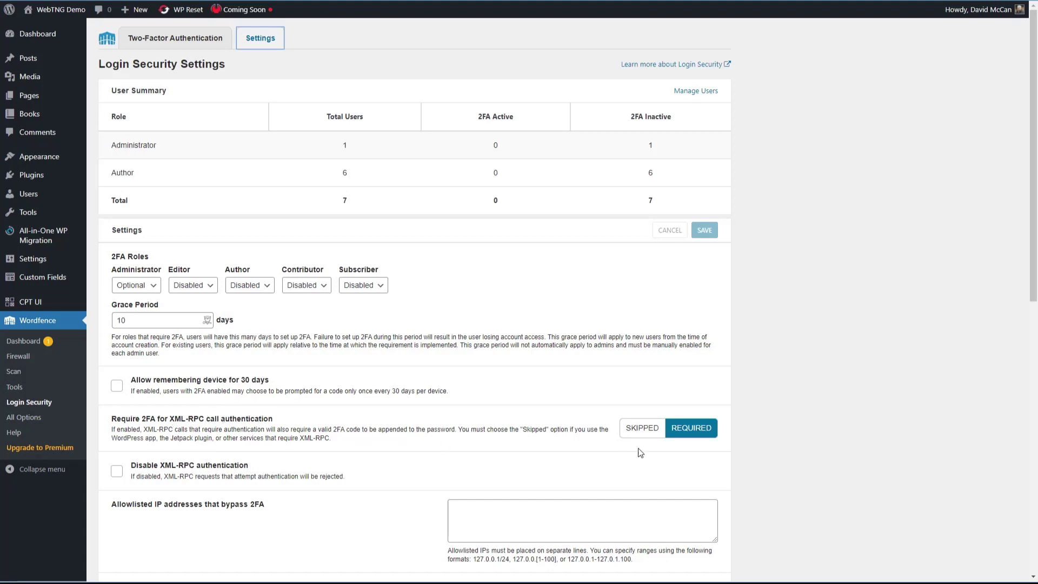
- Disable XML-RPC authentication in the login security settings and review the reCAPTCHA, NTP and WooCommerce options
scroll(325, 455, "down", 2)
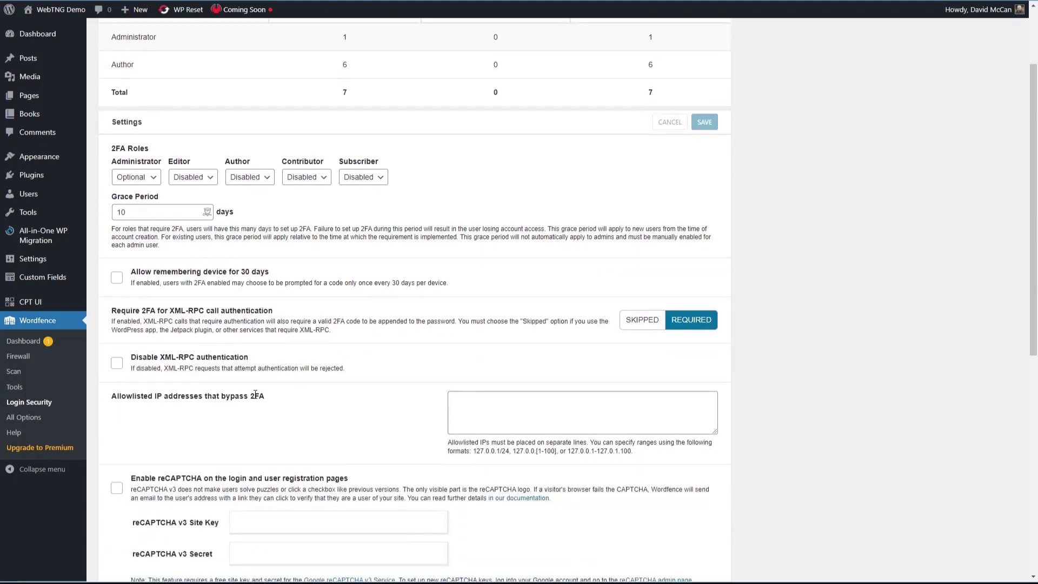
left_click(117, 364)
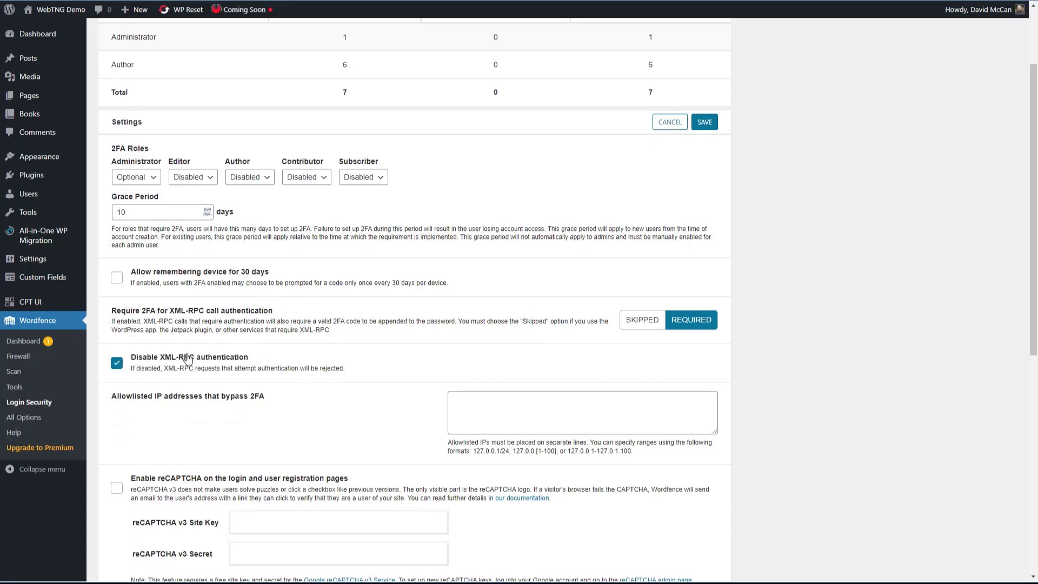
scroll(192, 358, "down", 4)
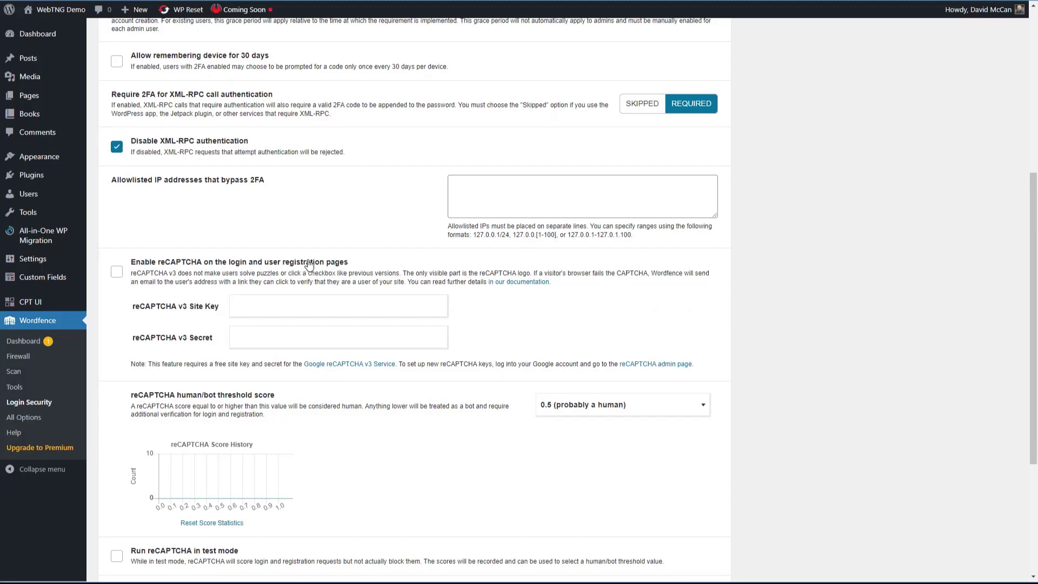
scroll(309, 264, "down", 3)
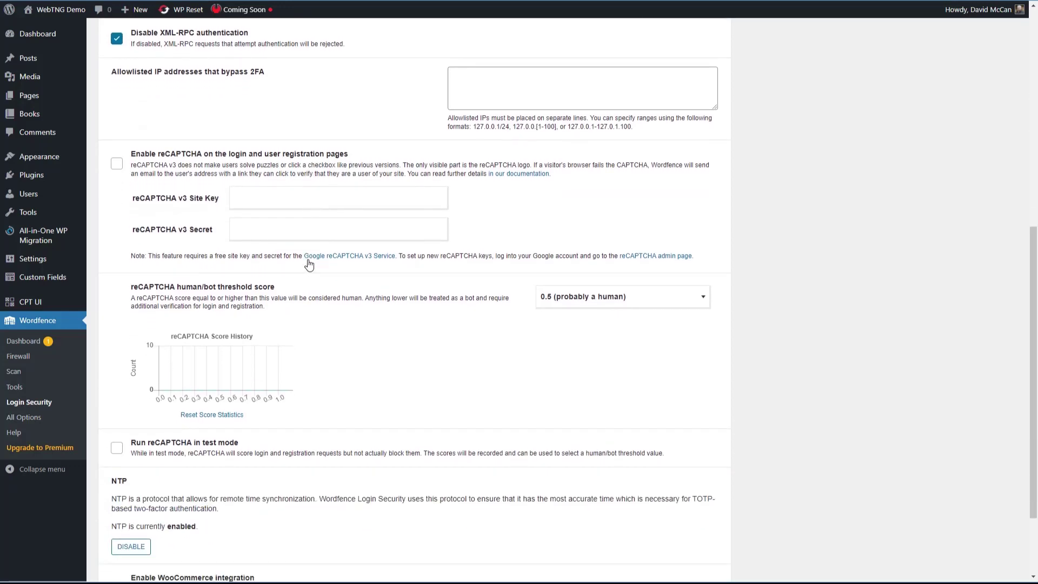
scroll(308, 265, "down", 1)
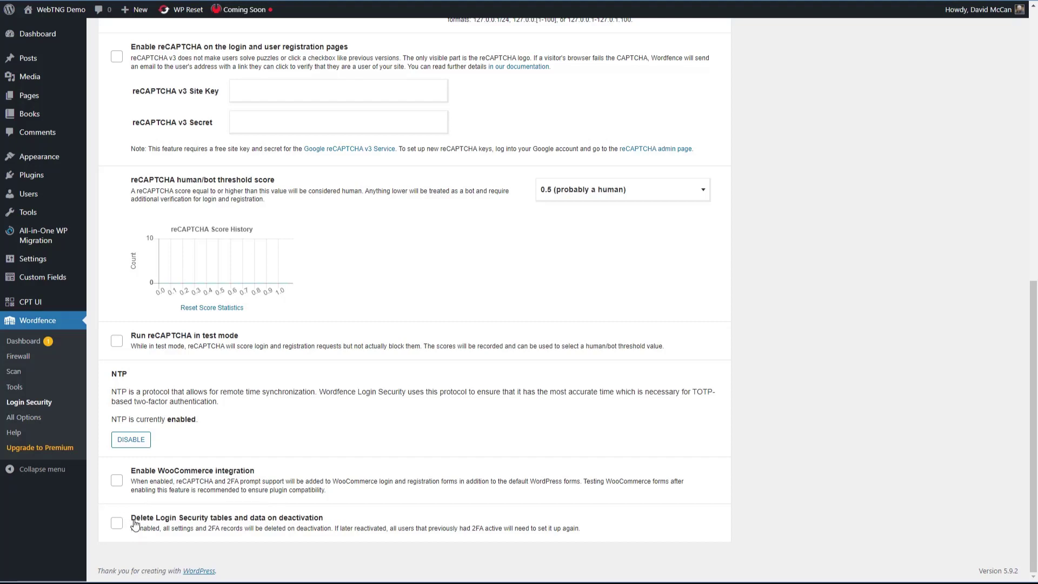
- Stay on the Login Security settings page and save the changed settings
left_click(24, 417)
left_click(628, 311)
scroll(599, 361, "up", 10)
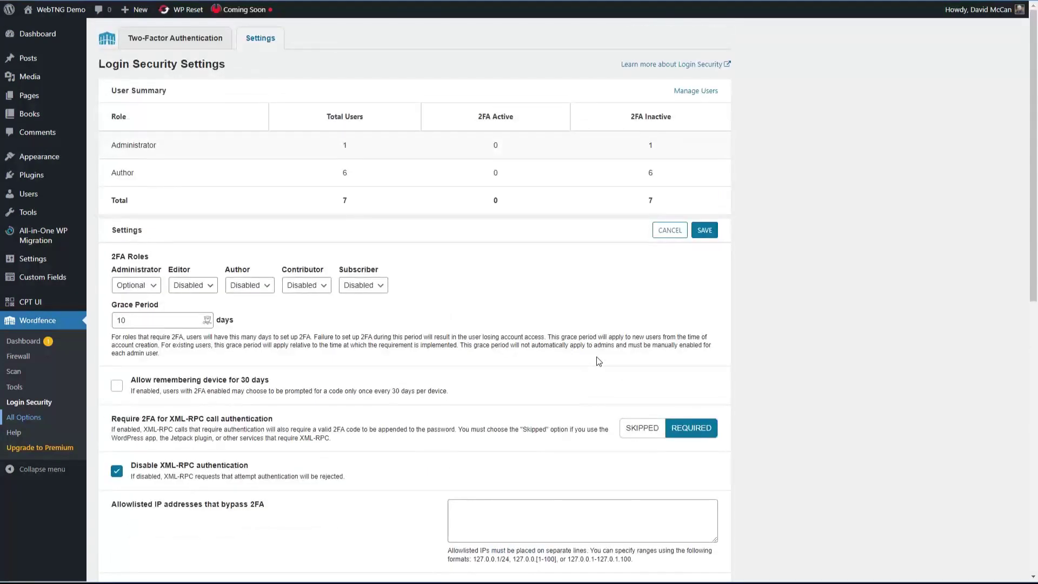
left_click(705, 231)
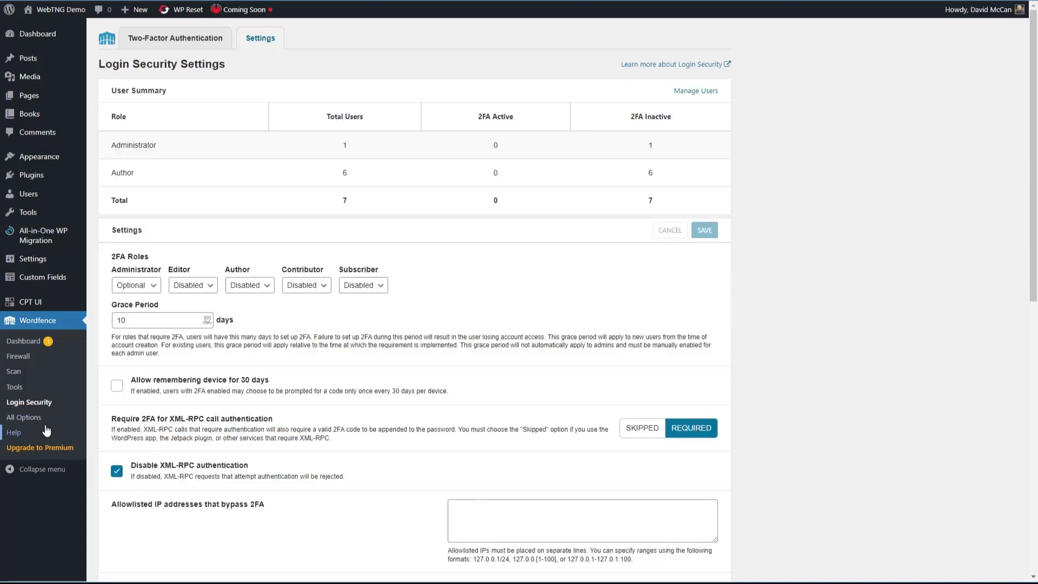
- Open the Wordfence All Options page and review its global, firewall, blocking, scan and tool sections
left_click(31, 419)
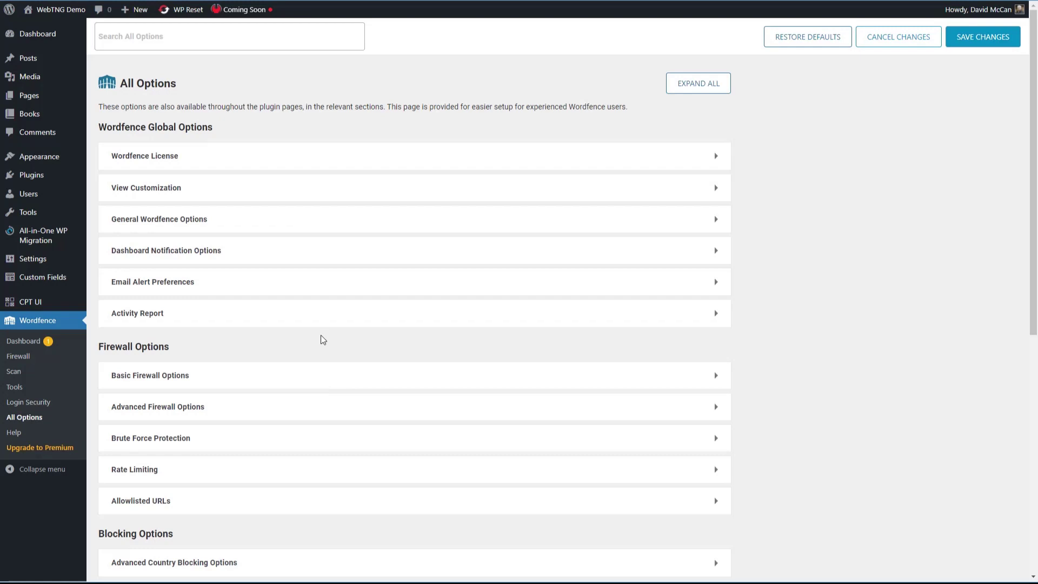
scroll(337, 194, "down", 8)
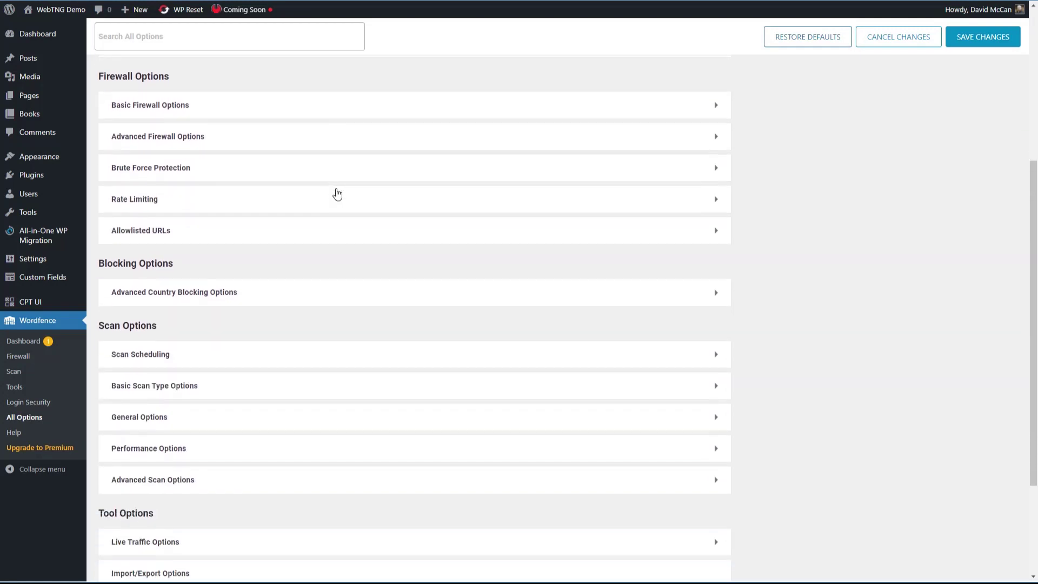
scroll(338, 193, "up", 8)
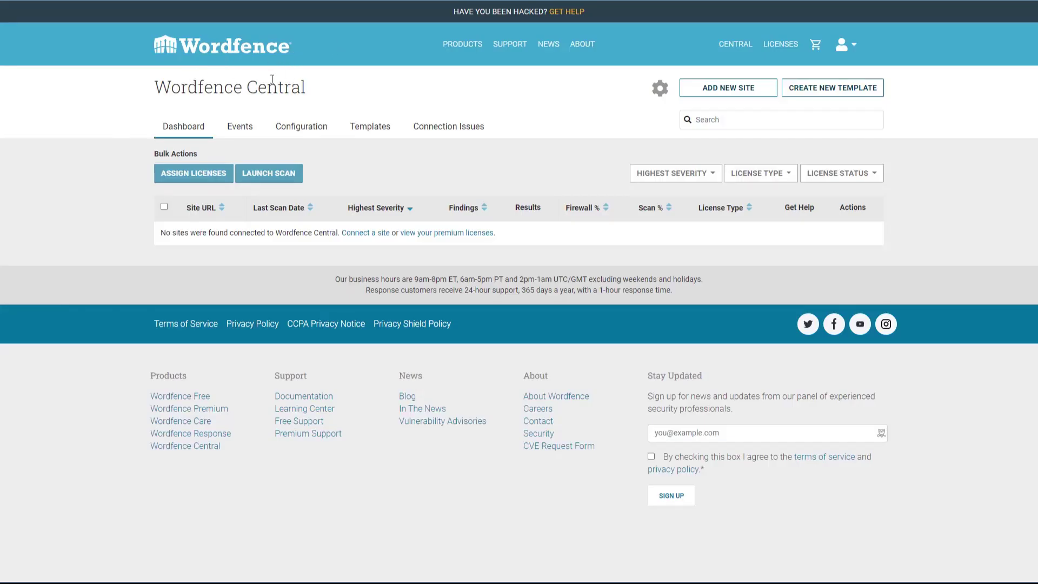
left_click(380, 234)
left_click(506, 277)
type("https://demo.webtng.com")
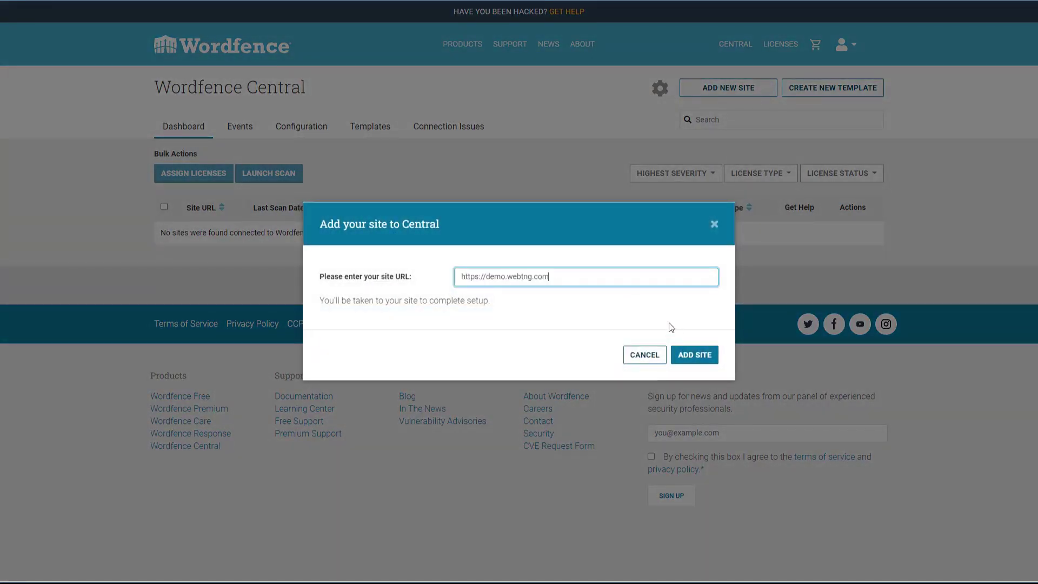
left_click(693, 356)
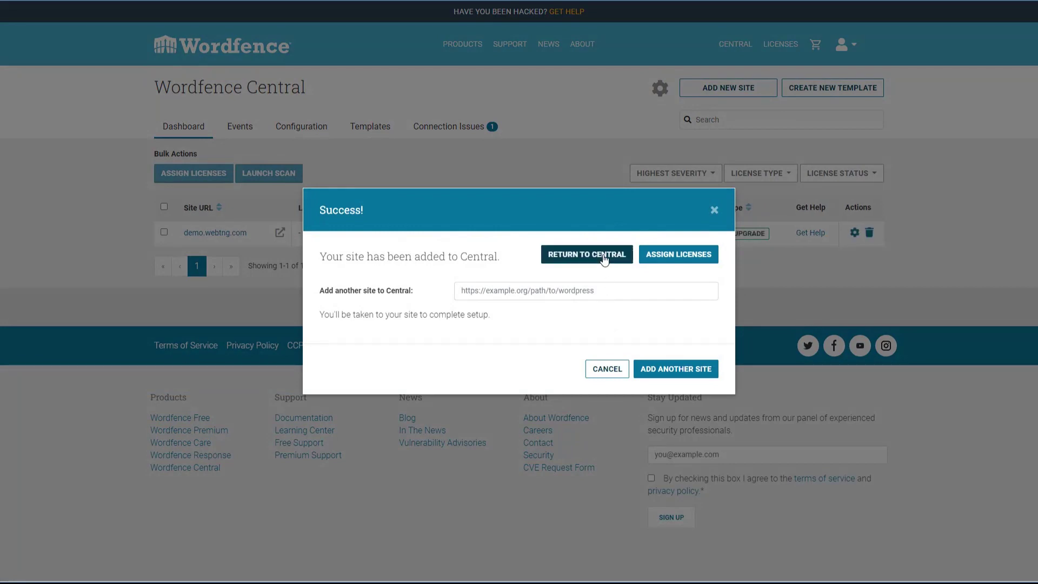
left_click(604, 259)
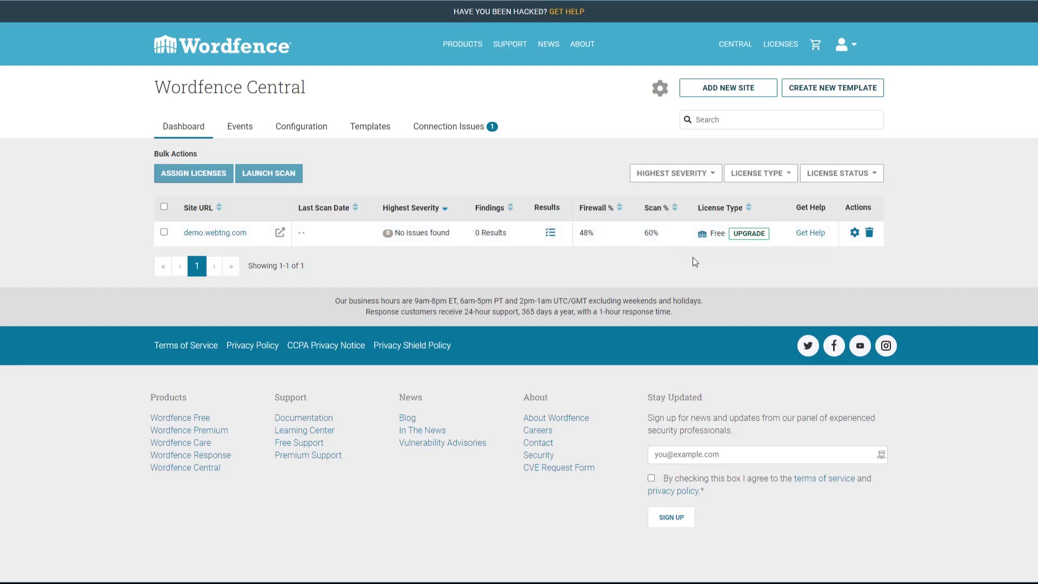
- Open the configuration of demo.webtng.com in Wordfence Central and review its option sections
left_click(854, 233)
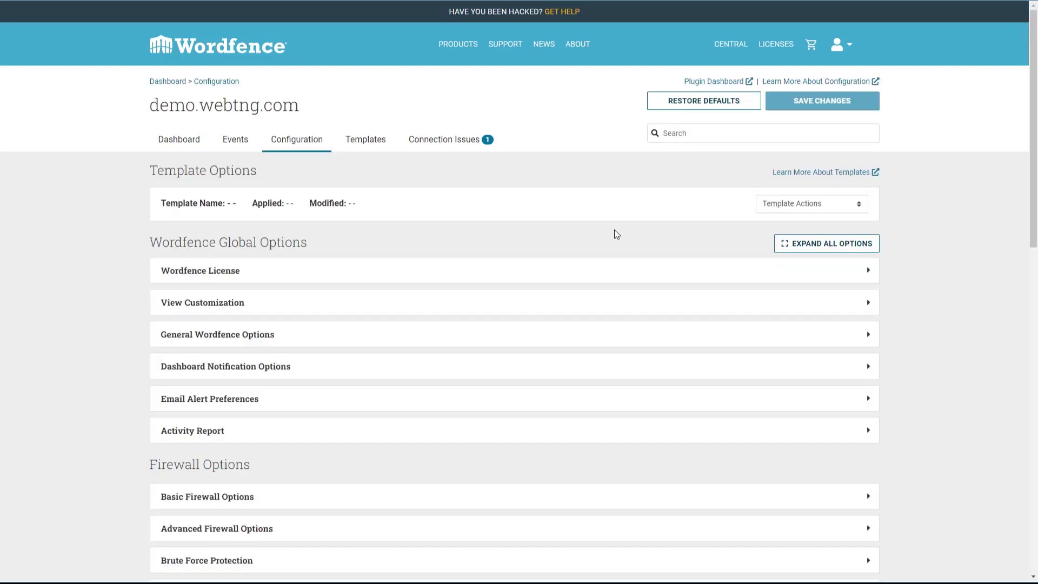
scroll(614, 229, "down", 2)
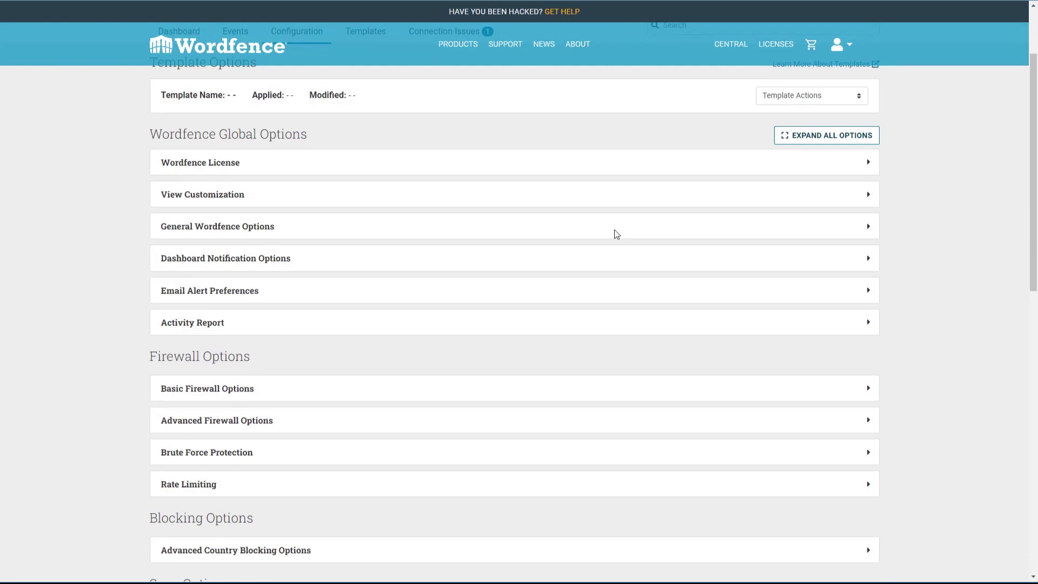
scroll(617, 234, "down", 2)
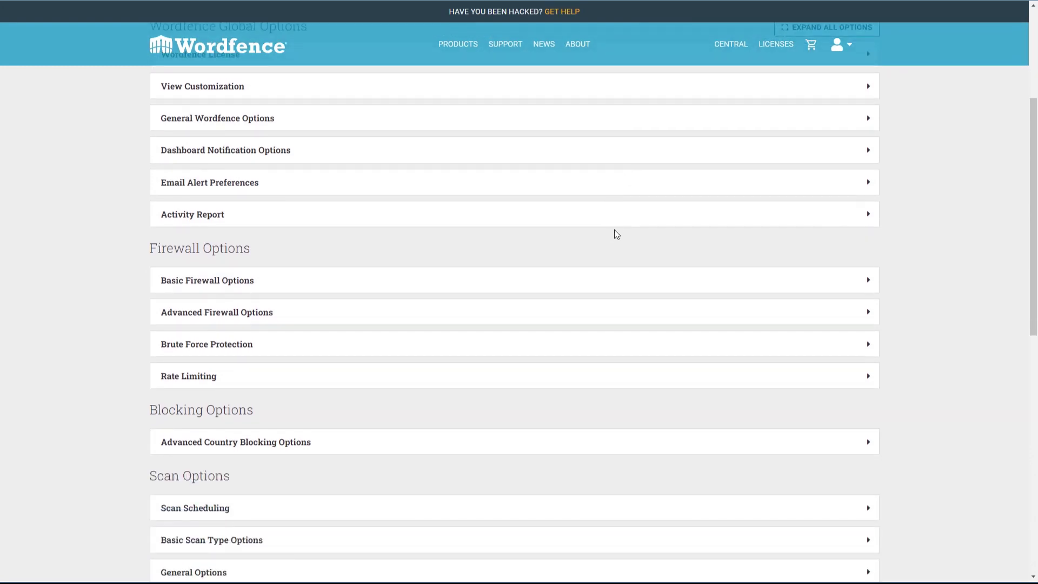
scroll(616, 235, "down", 3)
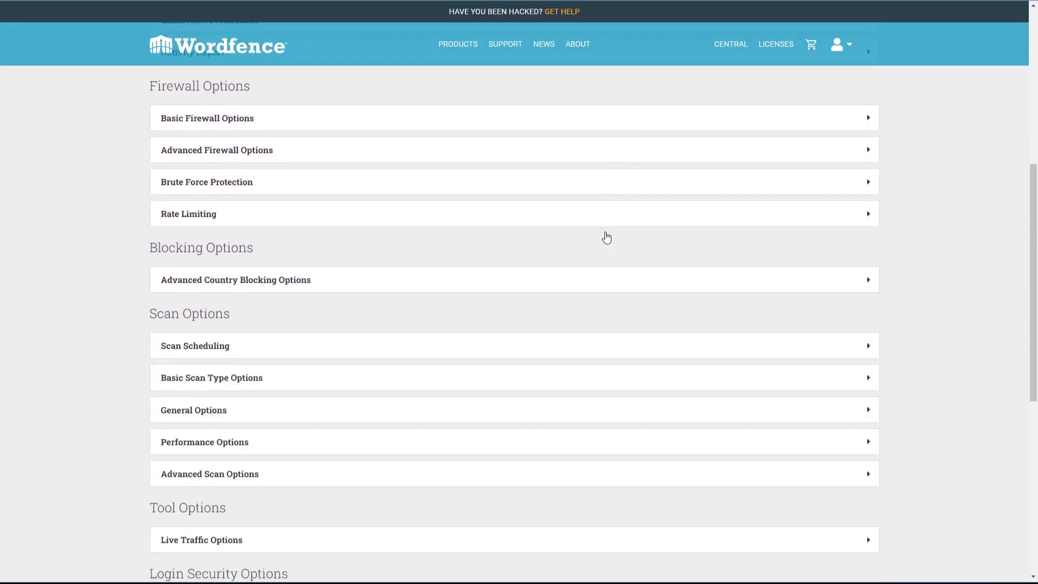
- Review the rest of the demo.webtng.com configuration, plus the Templates and Connection Issues pages, and return to the Central dashboard
scroll(607, 238, "down", 5)
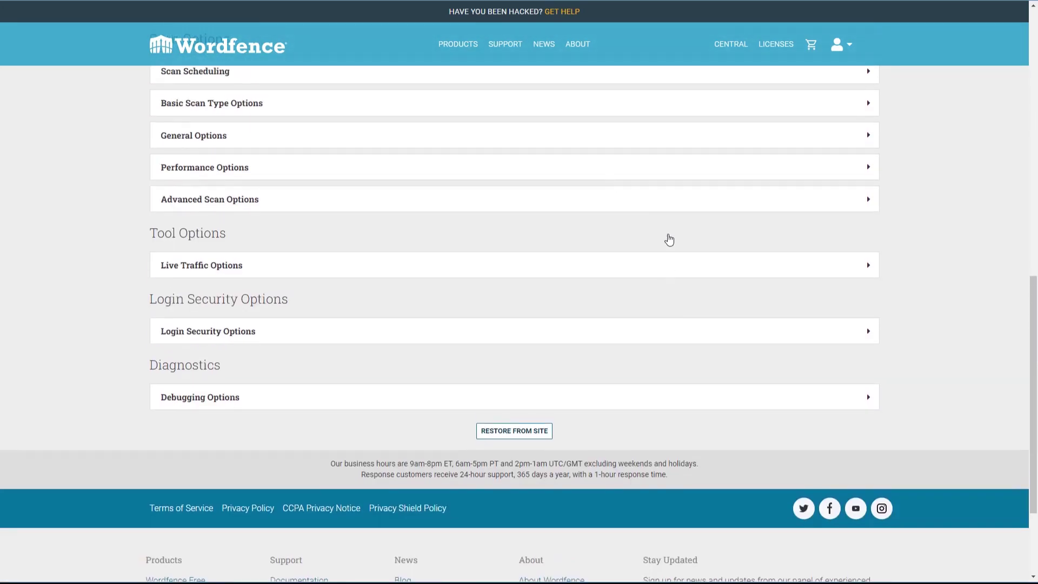
scroll(669, 240, "up", 12)
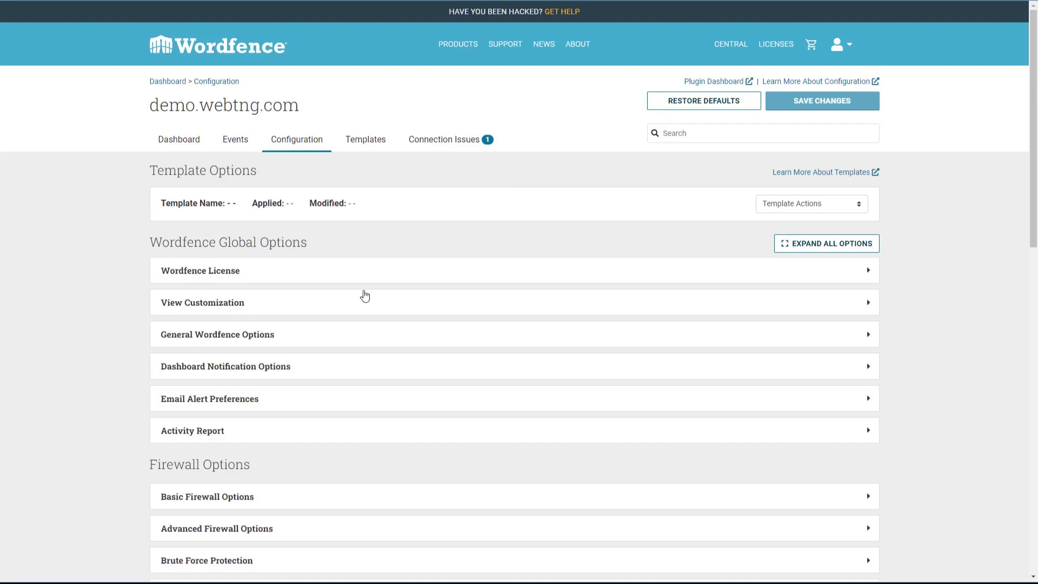
left_click(366, 139)
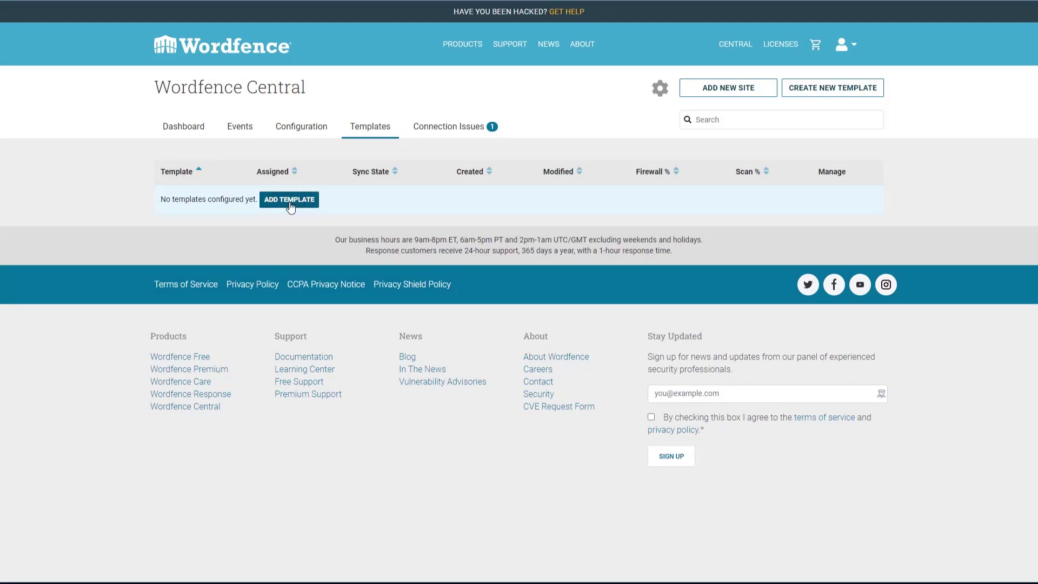
left_click(458, 128)
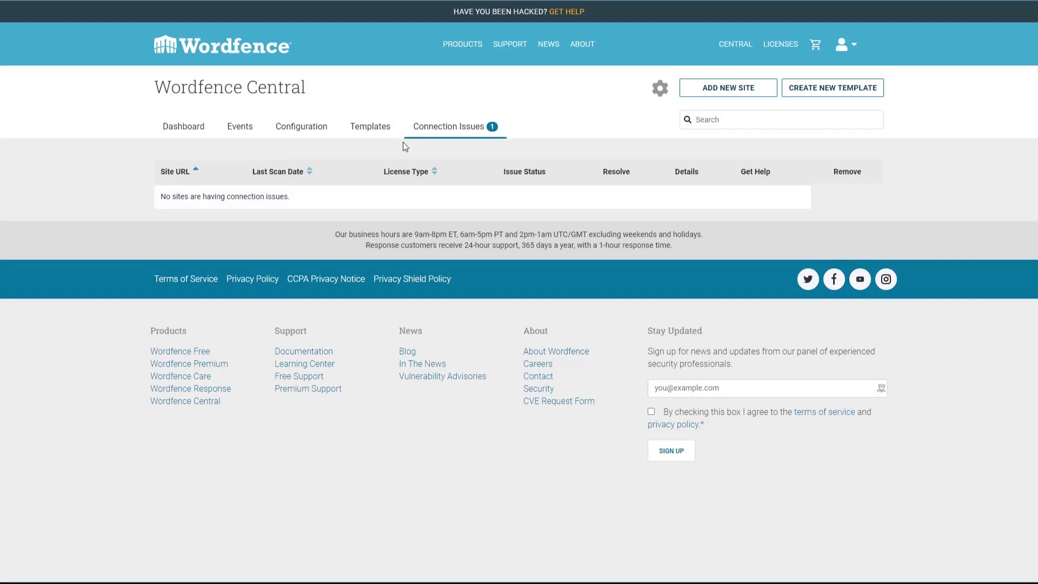
left_click(184, 126)
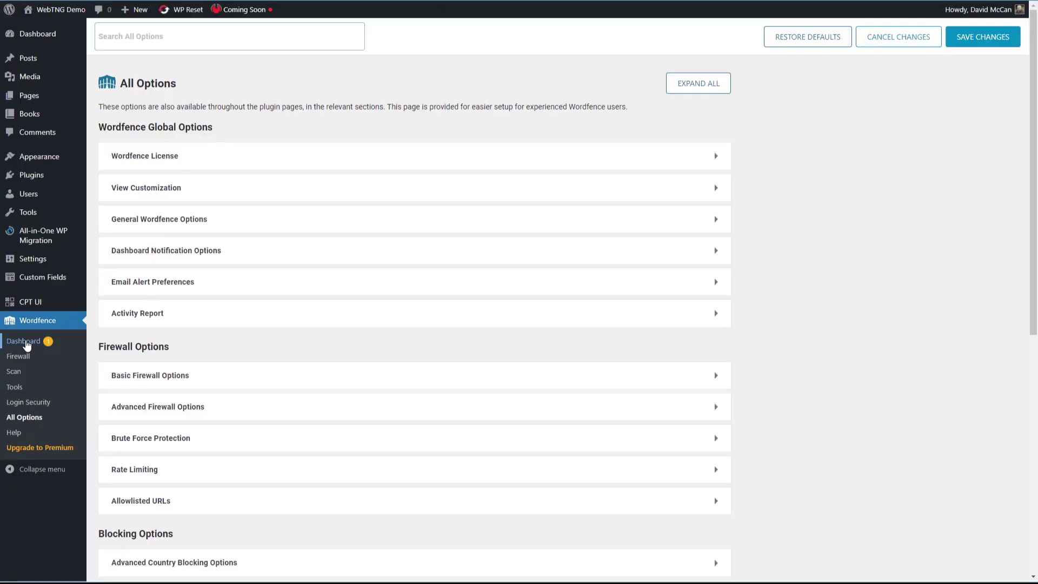
- In the WordPress admin, run an automatic P3 Plugin Profiler scan named scan_2022-04-02_wordfence_1 and view its results
mouse_move(29, 211)
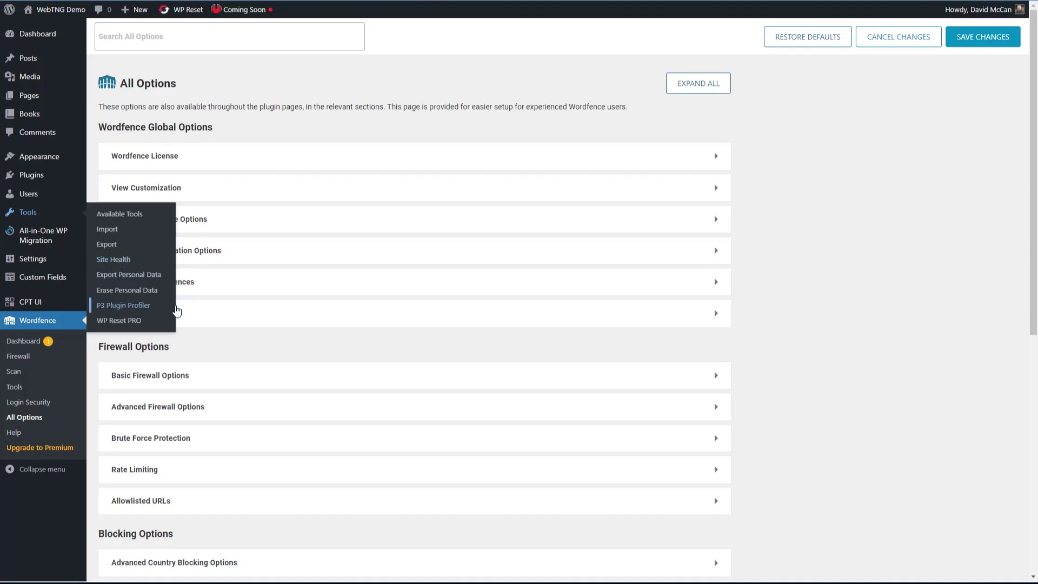
left_click(154, 309)
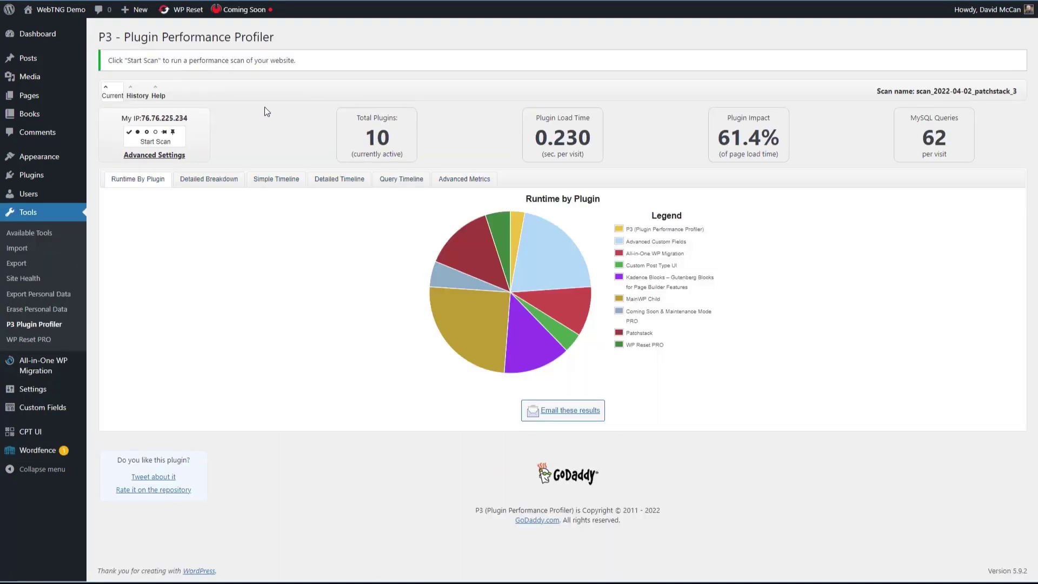
left_click(158, 145)
left_click(554, 279)
left_click(470, 325)
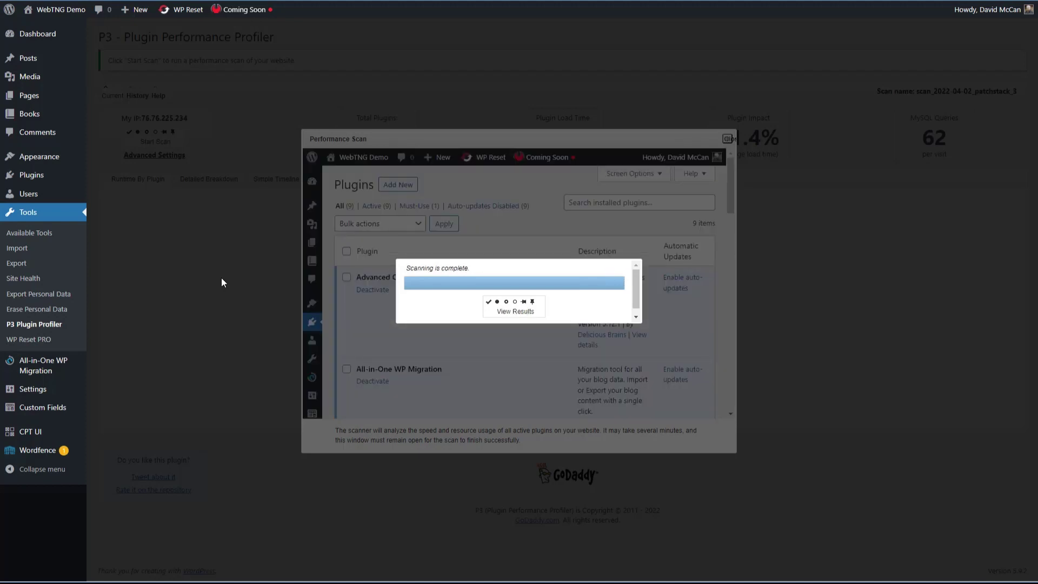
left_click(521, 311)
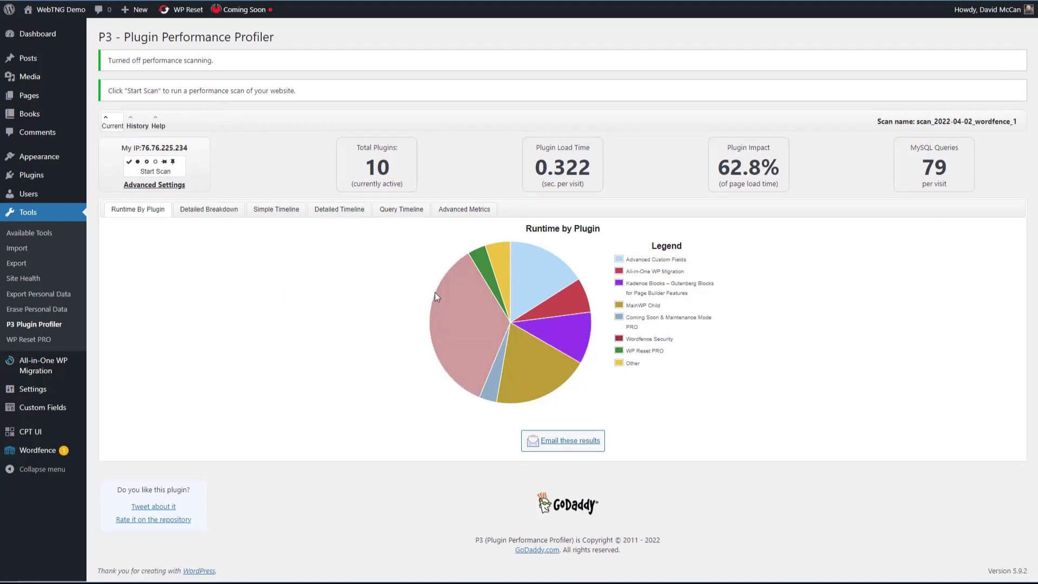
- Copy the first scan's memory usage, 18.15 MB, from the advanced metrics into the UltraEdit notes under wordfence
left_click(445, 214)
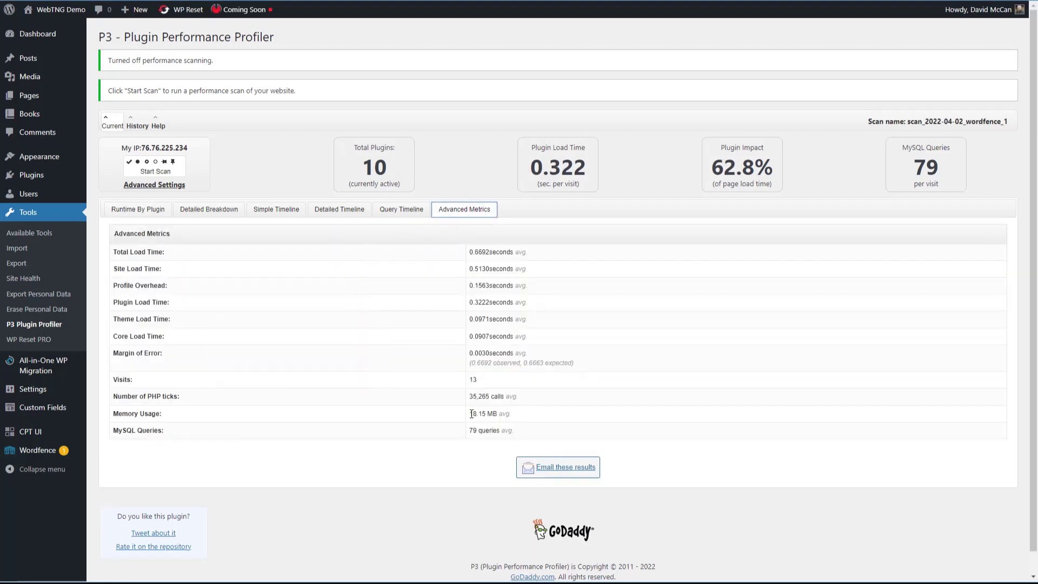
left_click_drag(470, 414, 500, 413)
key("ctrl+c")
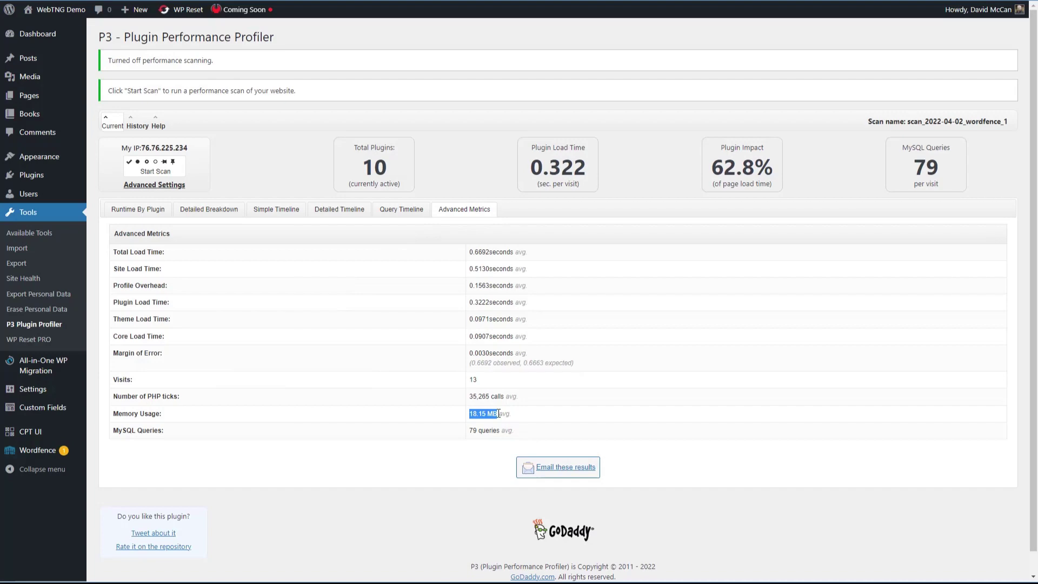
left_click(470, 582)
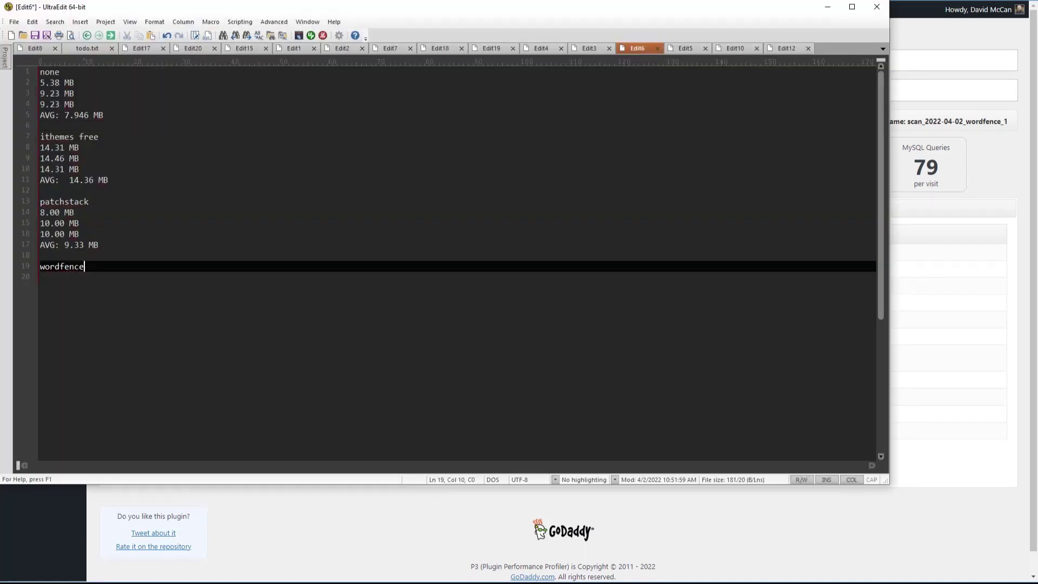
key("Return")
key("ctrl+v")
key("Return")
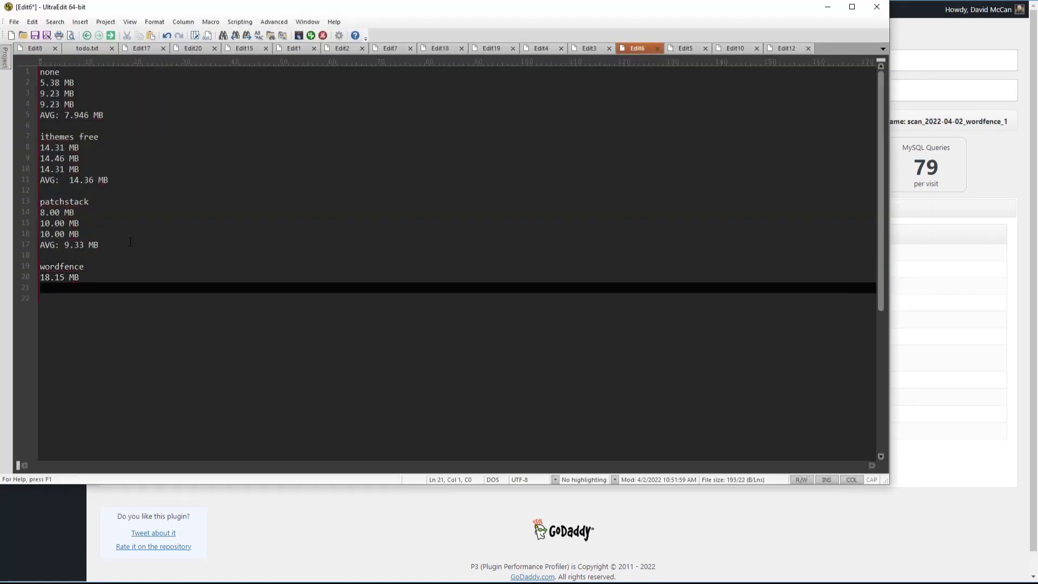
- Return to the profiler, run an automatic scan named scan_2022-04-02_wordfence_2 and view its results
left_click(294, 491)
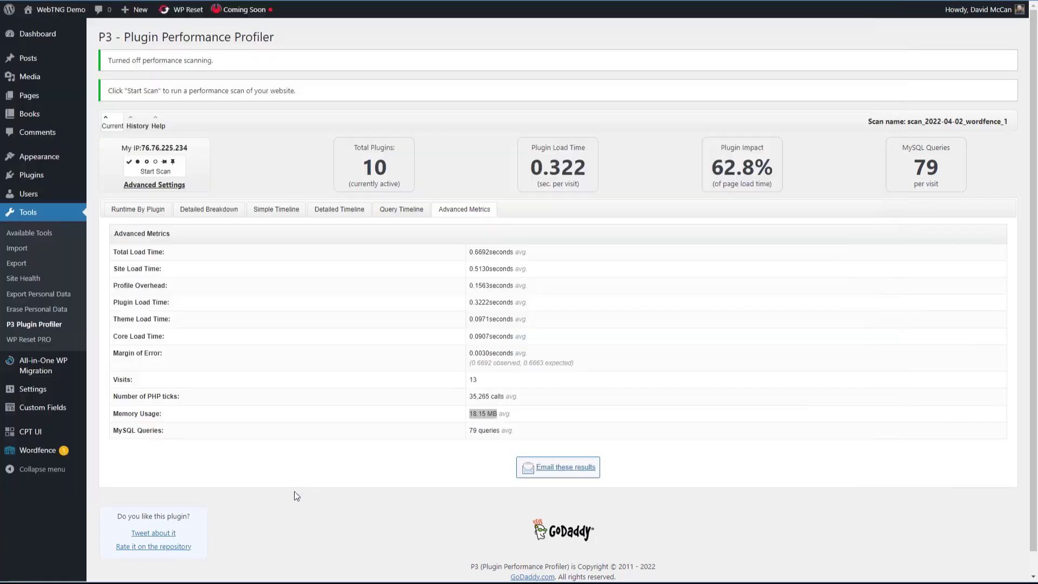
left_click(161, 171)
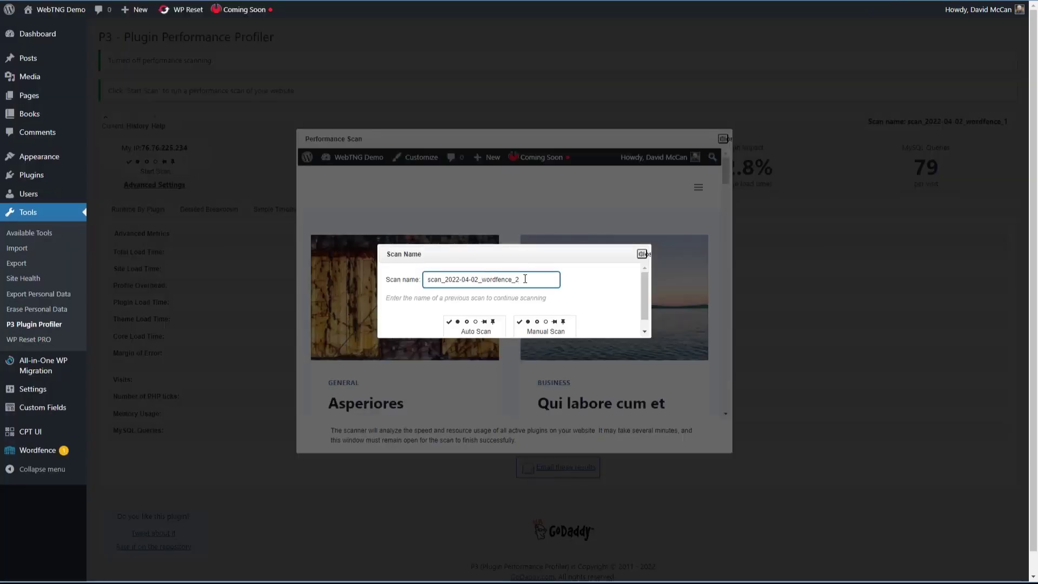
left_click(486, 319)
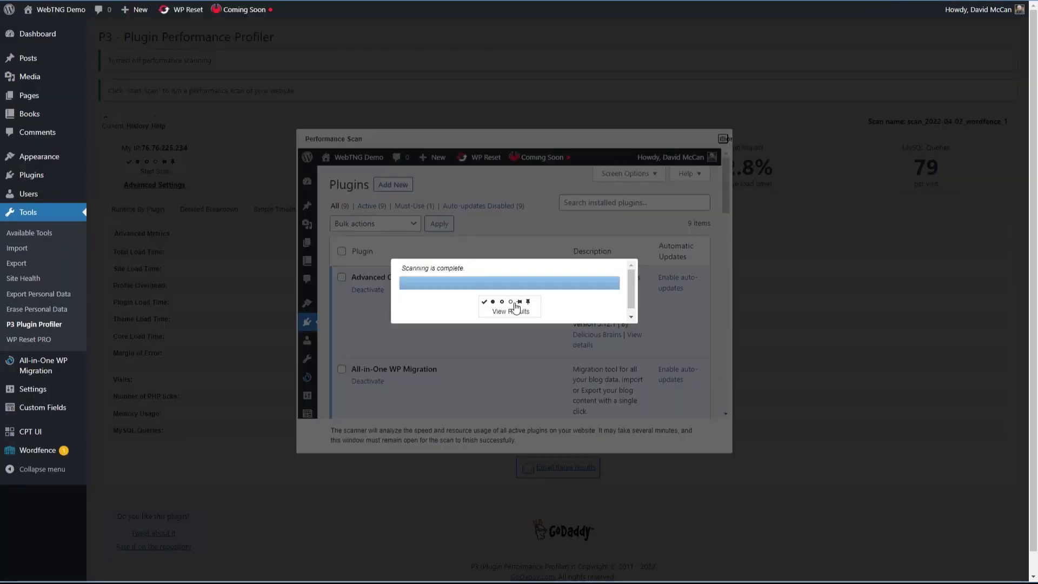
left_click(514, 306)
- Copy the second scan's memory usage, 18.62 MB, from the advanced metrics into the wordfence list in the UltraEdit notes
left_click(454, 215)
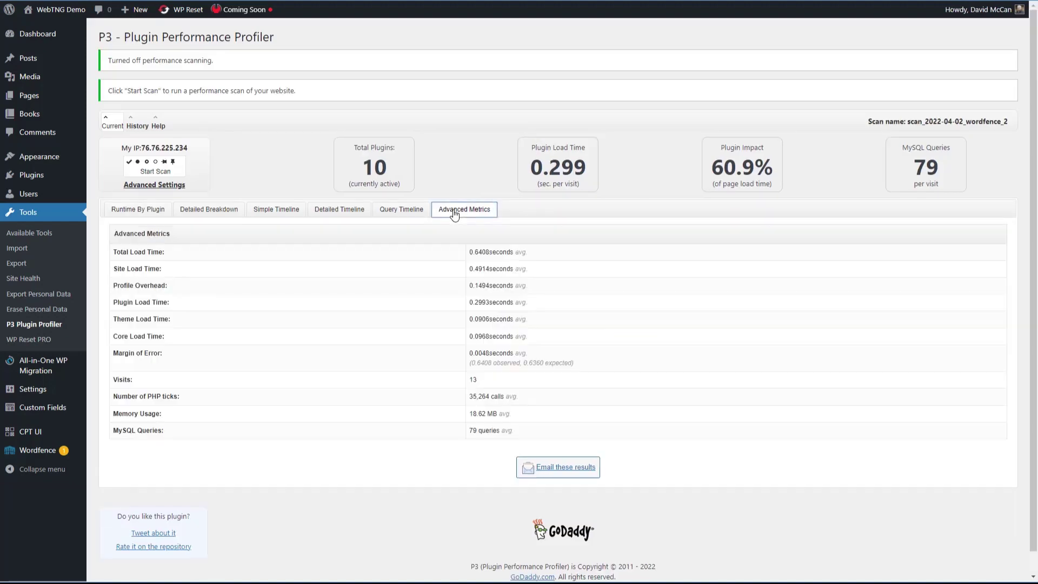
left_click_drag(470, 414, 498, 414)
key("ctrl+c")
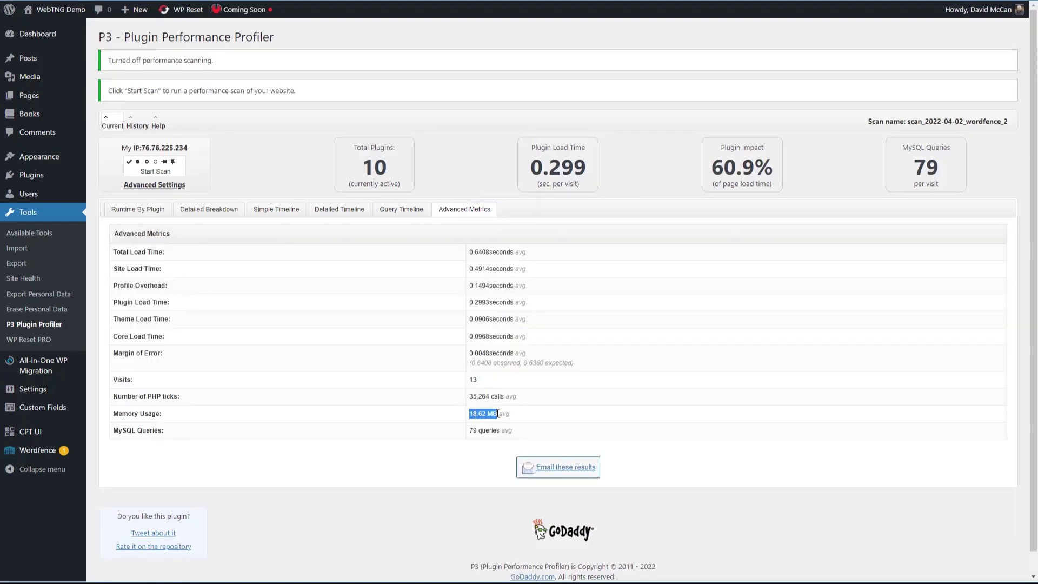
left_click(541, 583)
key("ctrl+v")
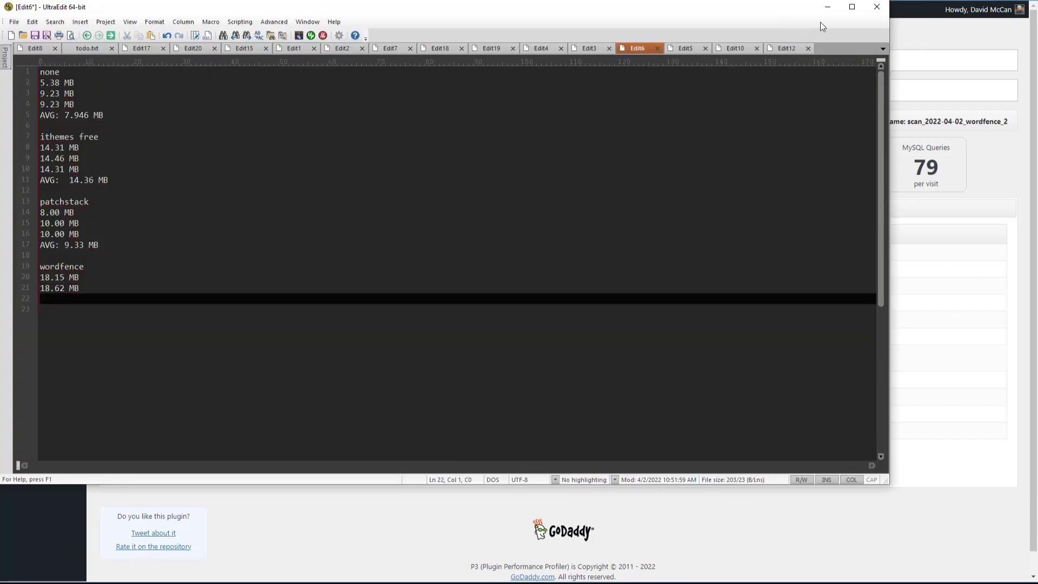
- Return to the profiler, run an automatic scan named scan_2022-04-02_wordfence_3 and view its results
left_click(828, 7)
left_click(156, 172)
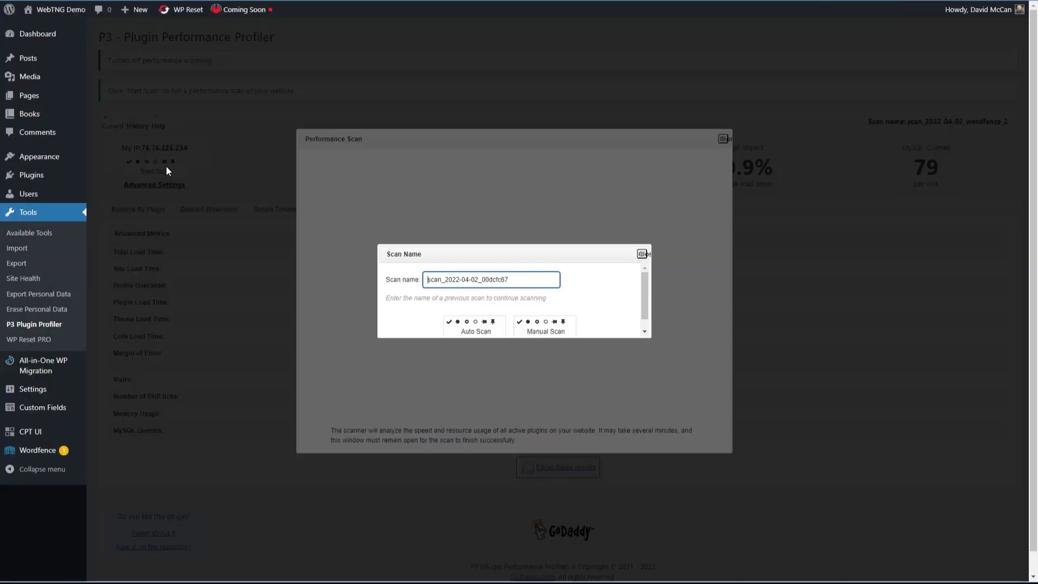
left_click(479, 334)
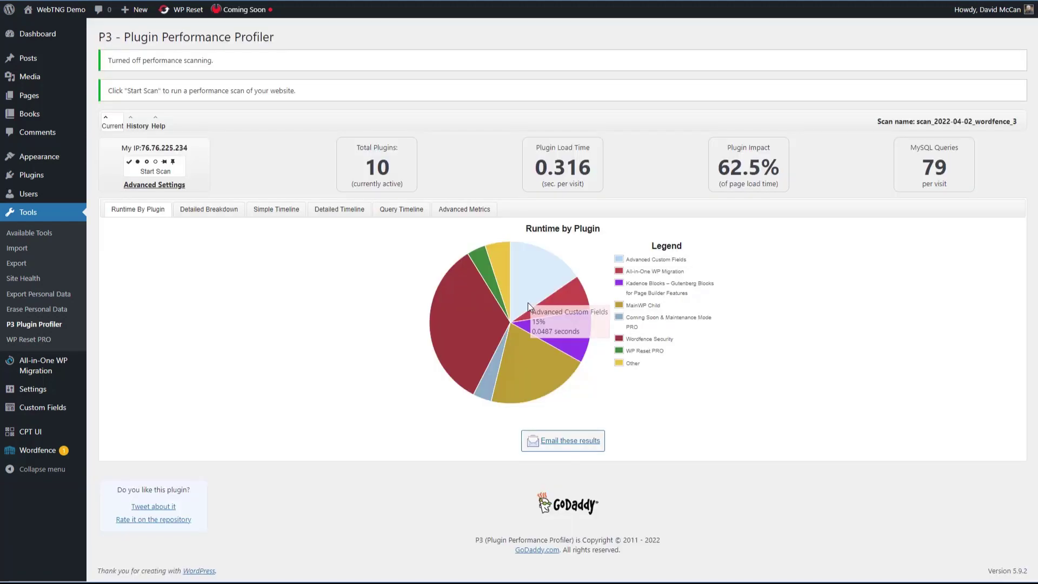
- Add the third scan's memory usage, 18.62 MB, to the wordfence notes in UltraEdit, followed by a line labelled AVG:
left_click(464, 210)
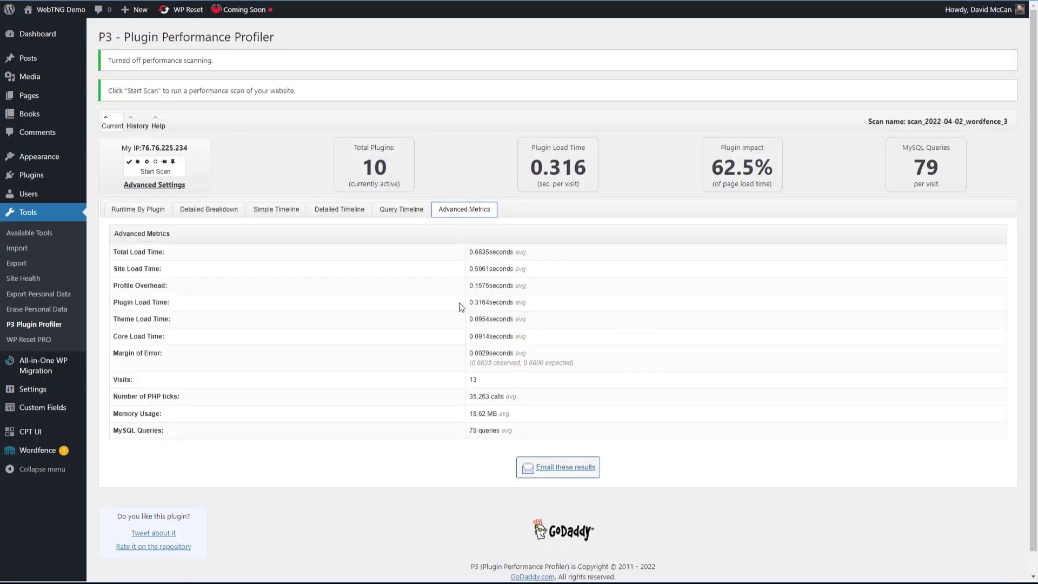
left_click_drag(469, 413, 497, 412)
key("ctrl+c")
key("alt+Tab")
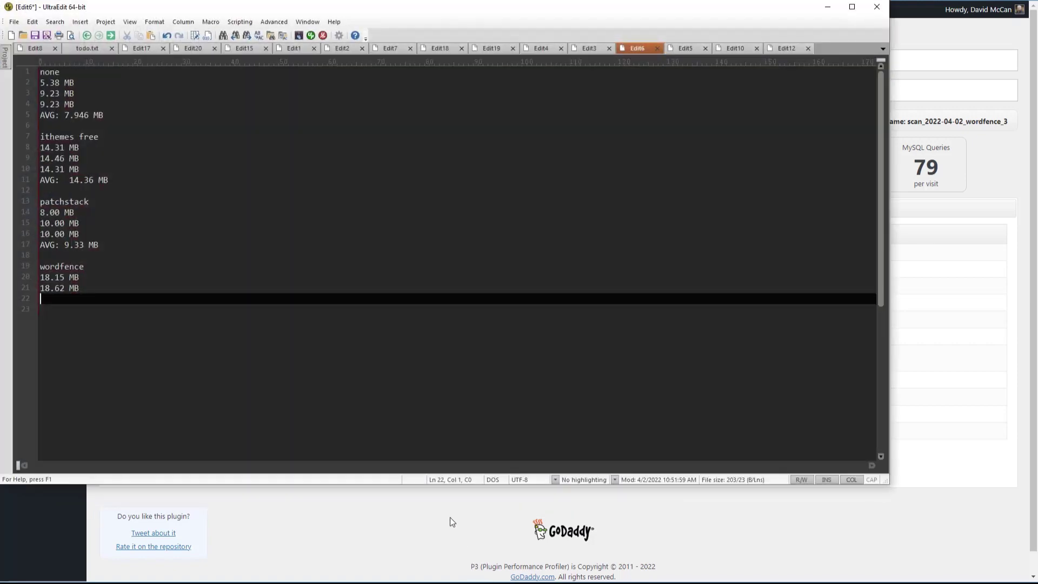
key("ctrl+v")
key("Return")
type("AVG:")
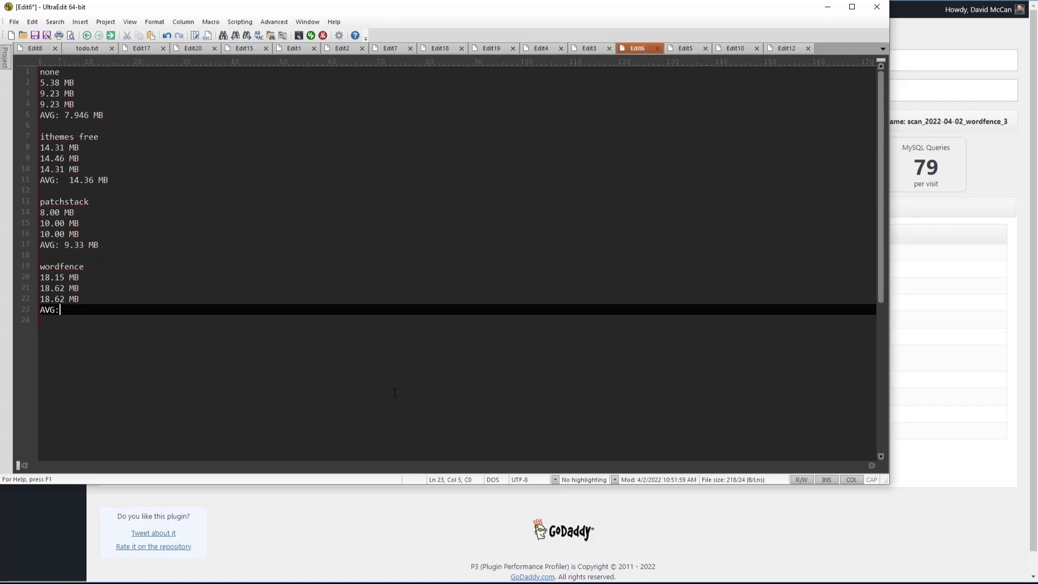
- Divide the 55.39 total by 3 in Calculator and paste the average, 18.463, after AVG: in the wordfence notes
key("alt+Tab")
key("slash")
key("3")
key("Return")
left_click_drag(396, 174, 449, 179)
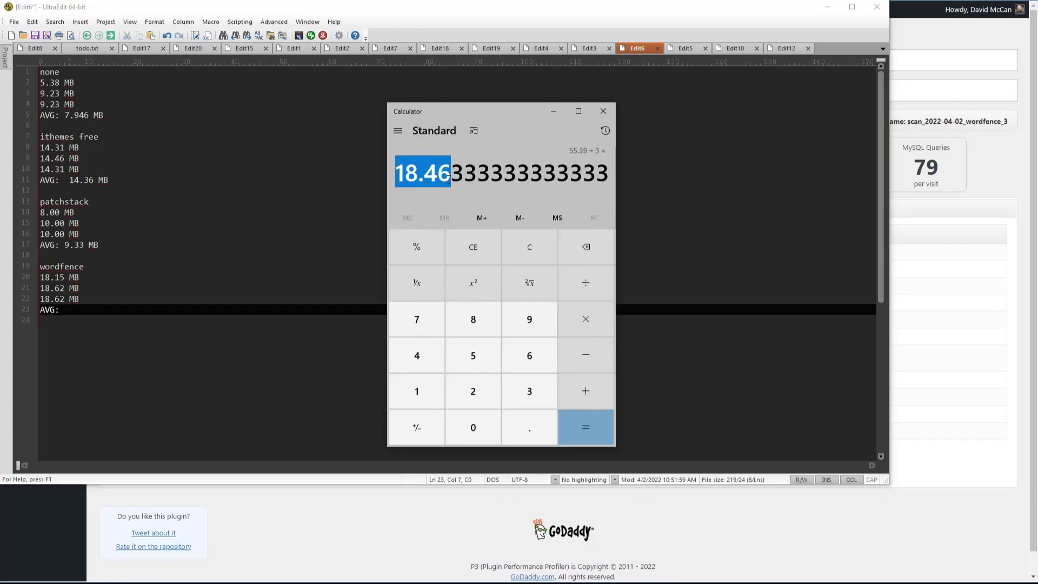
left_click_drag(448, 179, 464, 179)
key("ctrl+c")
key("alt+Tab")
key("ctrl+v")
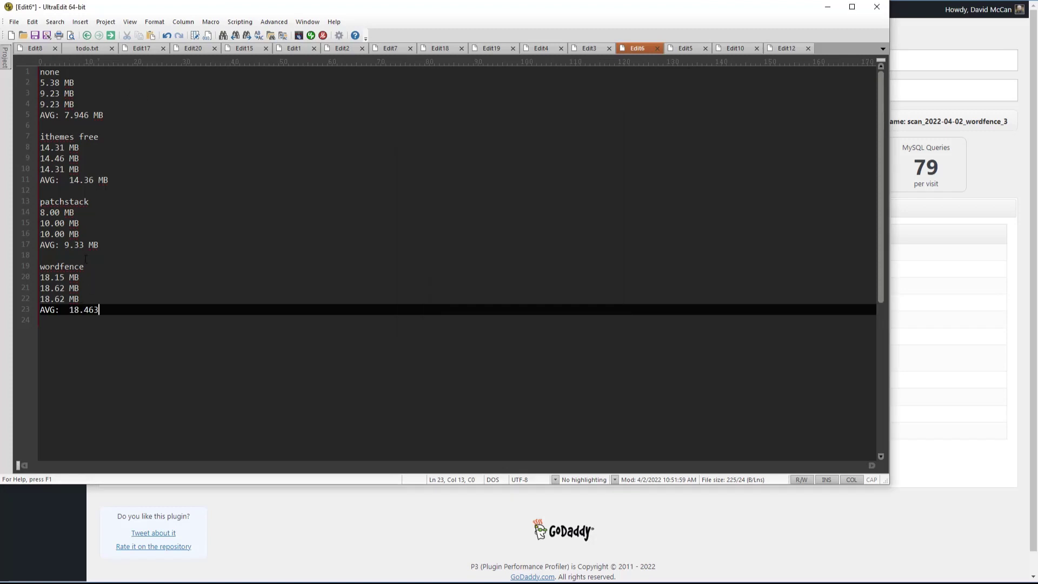